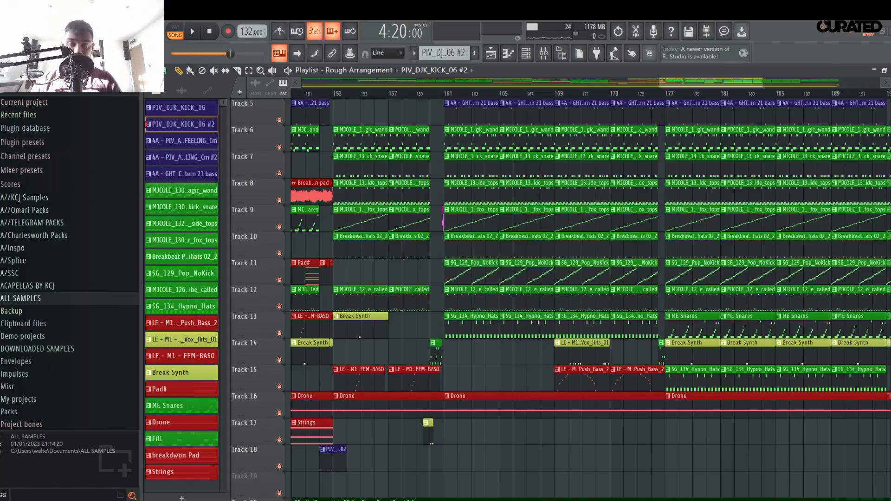
- Expand the ALL SAMPLES folder in the browser down to its sample pack folders
scroll(408, 85, "down", 6)
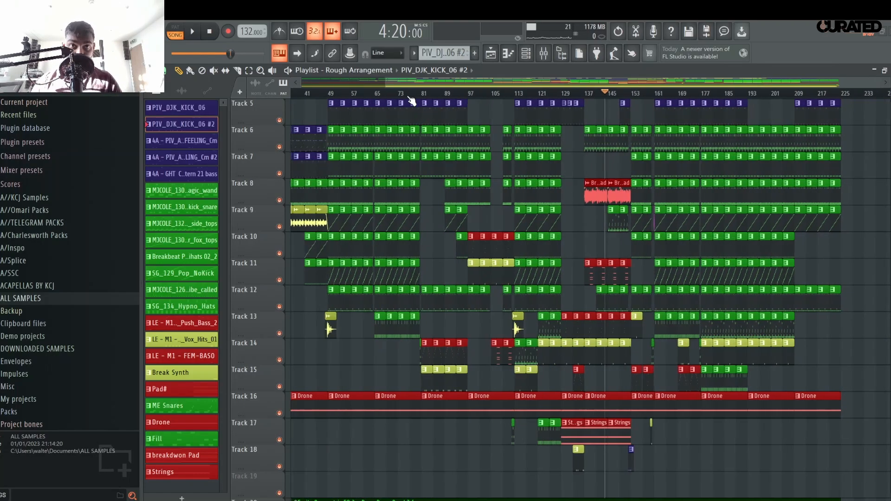
scroll(367, 310, "down", 6)
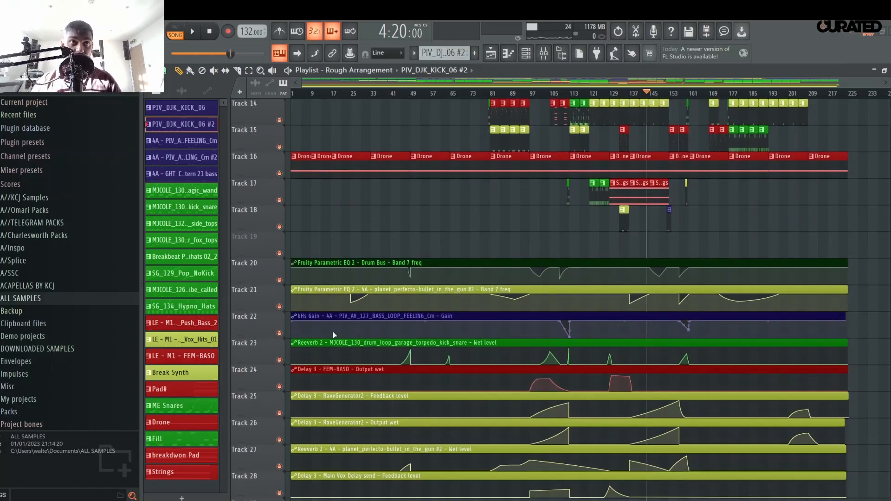
left_click(60, 303)
scroll(74, 242, "down", 5)
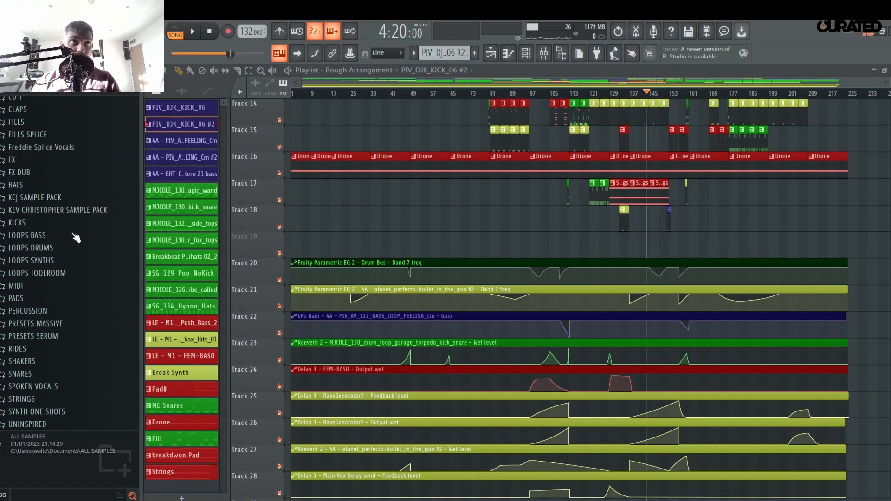
left_click(84, 212)
left_click(56, 253)
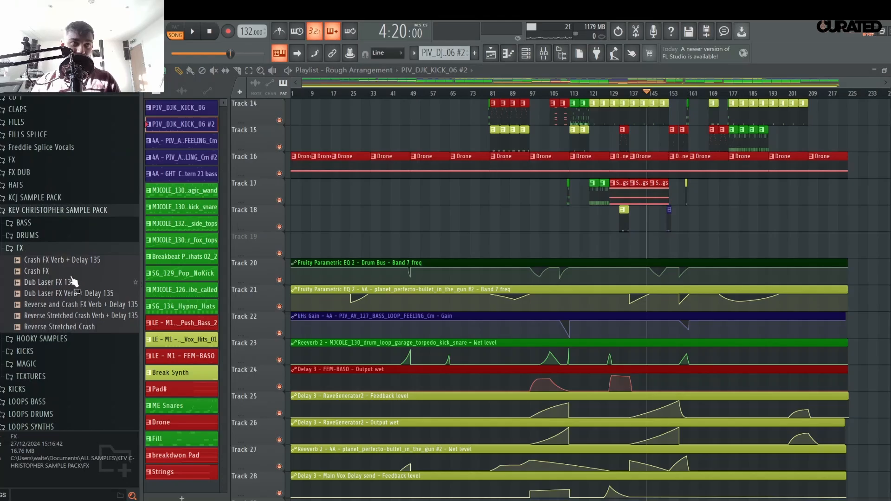
left_click(63, 250)
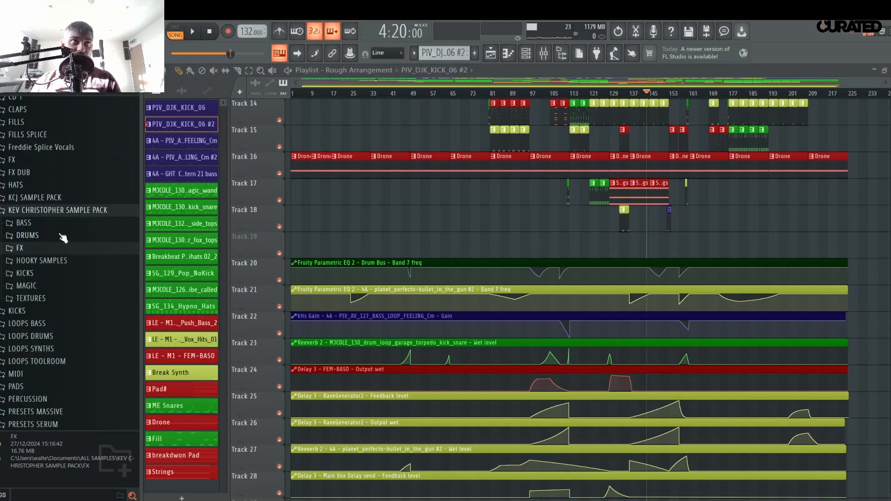
left_click(53, 211)
- Open the FX folder inside the KCJ SAMPLE PACK
left_click(55, 198)
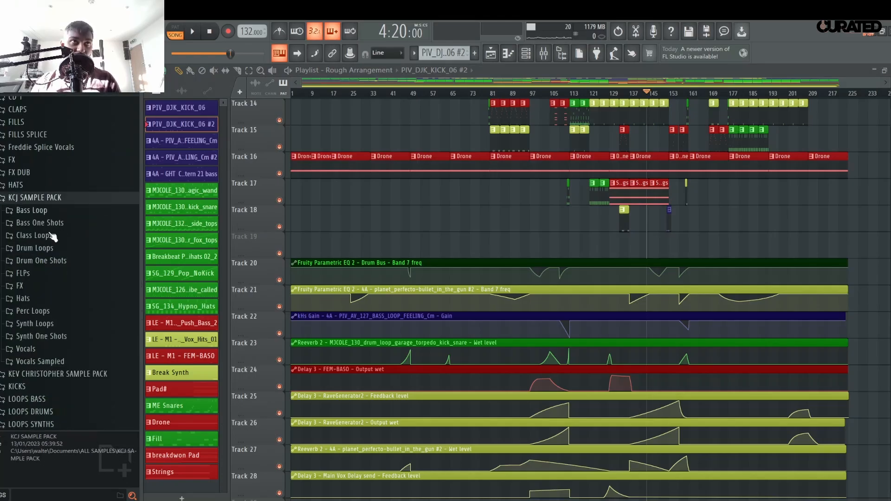
left_click(28, 285)
scroll(51, 279, "down", 5)
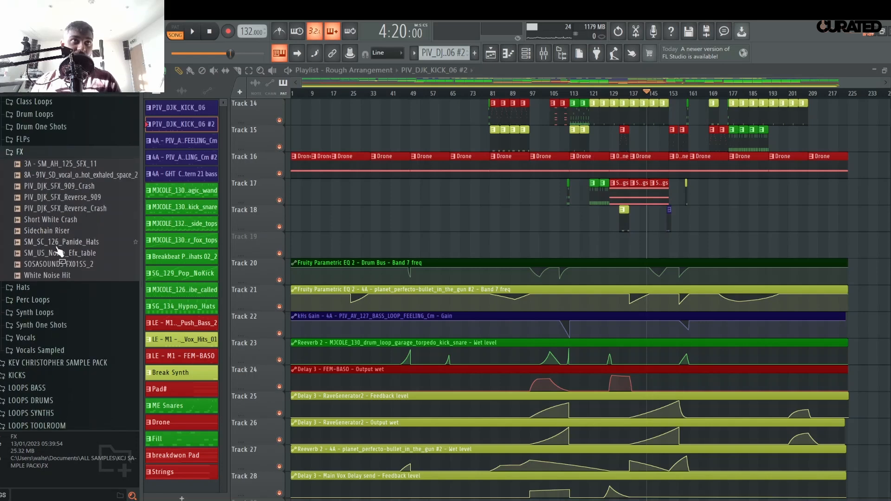
- Audition the effect samples in the FX folder, from SOSASOUNDS FX01SS_2 and White Noise Hit up to Short White Crash
left_click(54, 266)
left_click(53, 276)
left_click(55, 264)
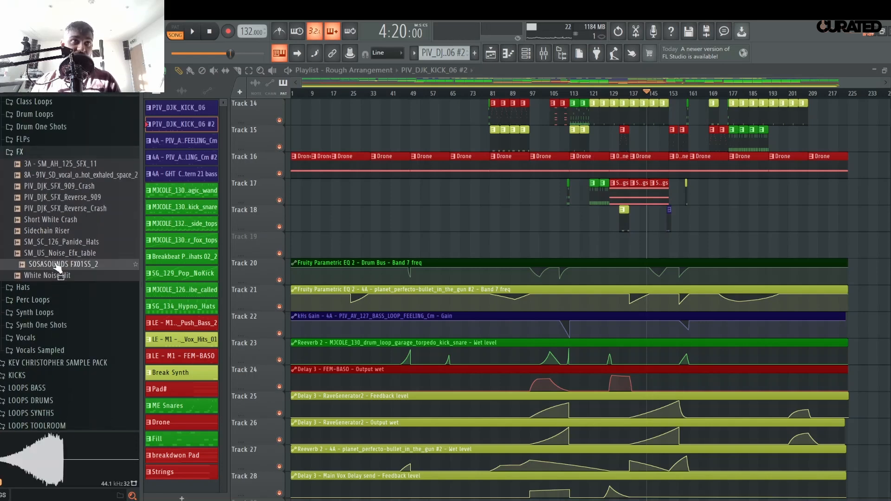
left_click(63, 254)
left_click(70, 242)
left_click(76, 231)
left_click(84, 220)
left_click(84, 187)
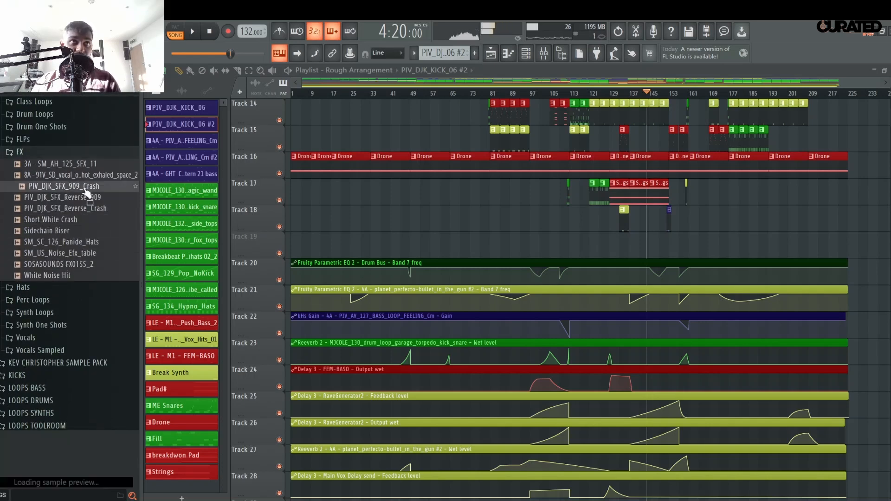
left_click(78, 220)
- Place the Short White Crash sample on Track 18 near the start of the arrangement
scroll(303, 94, "up", 10)
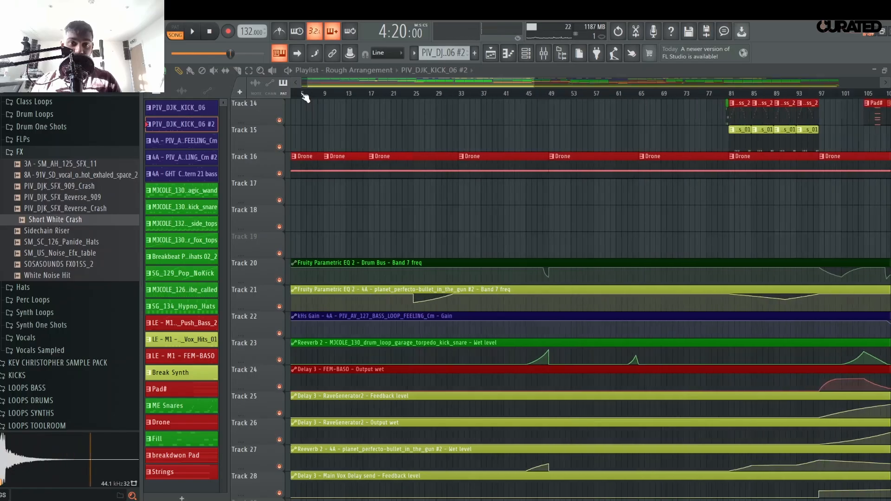
scroll(344, 93, "up", 4)
scroll(348, 96, "down", 4)
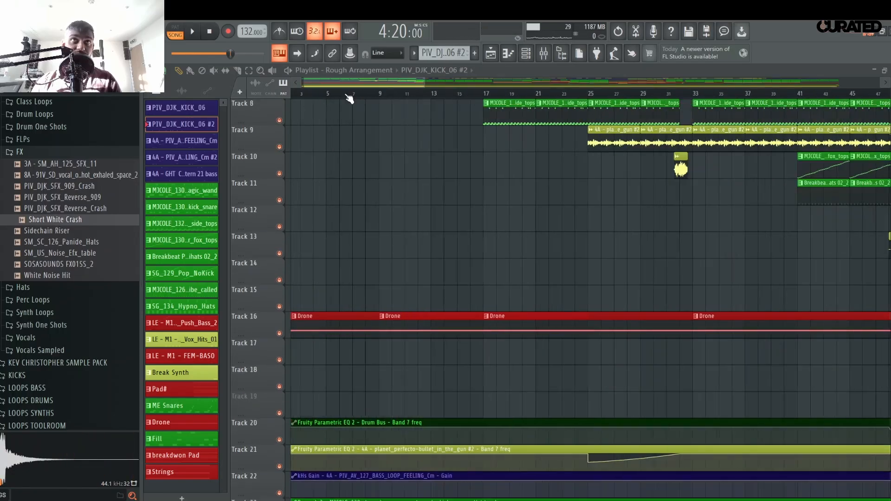
scroll(324, 86, "up", 3)
left_click_drag(324, 85, 313, 85)
scroll(333, 238, "up", 1)
scroll(333, 238, "up", 3)
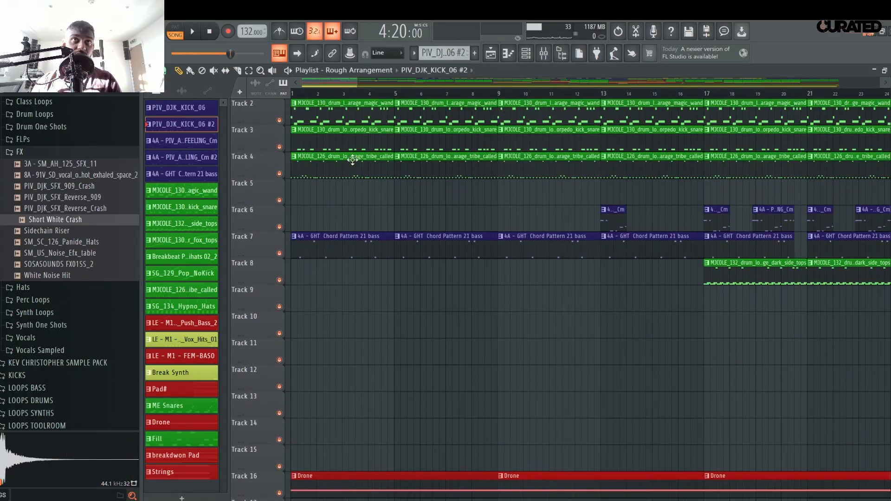
scroll(496, 102, "down", 10)
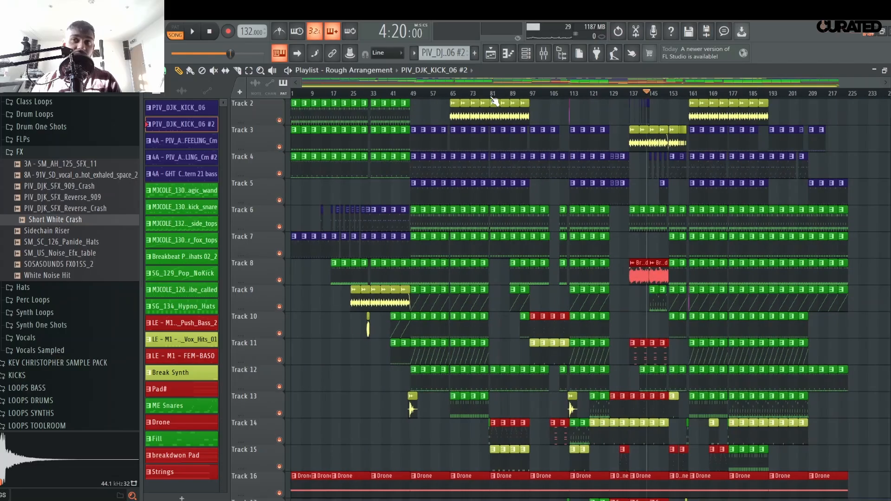
scroll(457, 227, "down", 1)
scroll(457, 226, "down", 3)
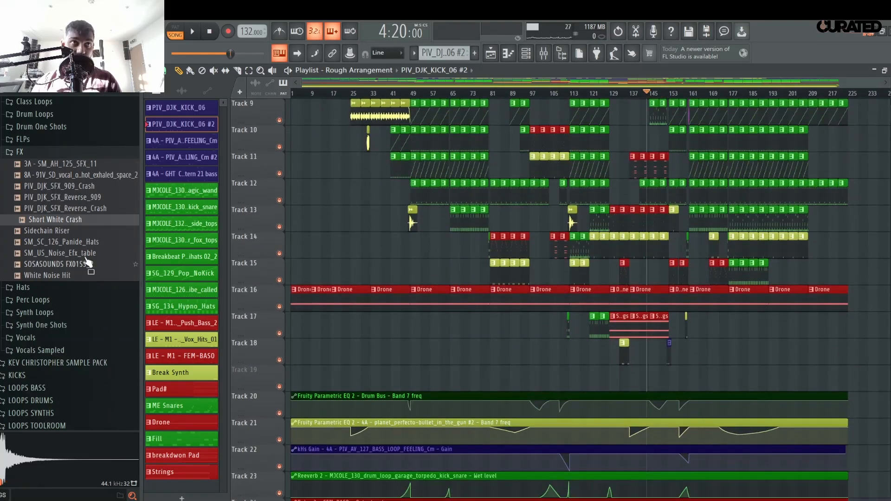
left_click_drag(86, 225, 295, 345)
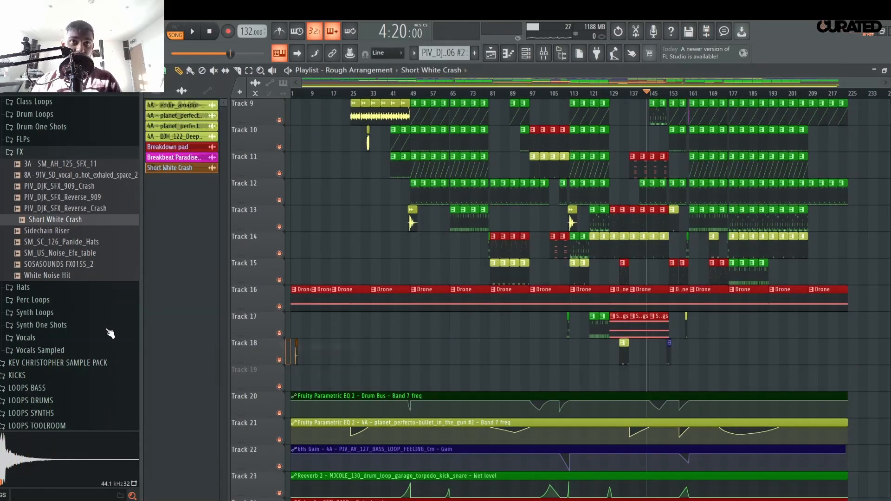
- Set the playlist snap to (none) for free editing of the Short White Crash clip
scroll(294, 100, "up", 3)
scroll(302, 94, "up", 10)
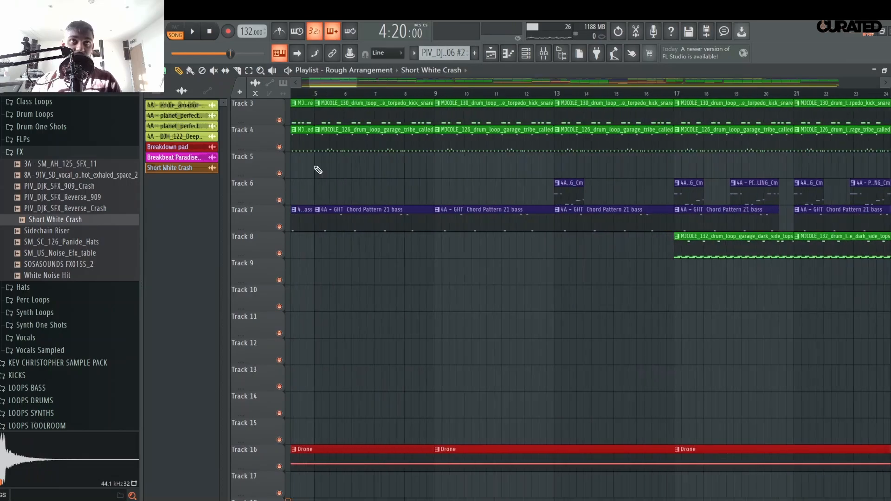
scroll(319, 169, "down", 3)
mouse_move(325, 83)
left_mouse_down()
mouse_move(333, 81)
mouse_move(325, 82)
left_mouse_up()
scroll(227, 210, "down", 2)
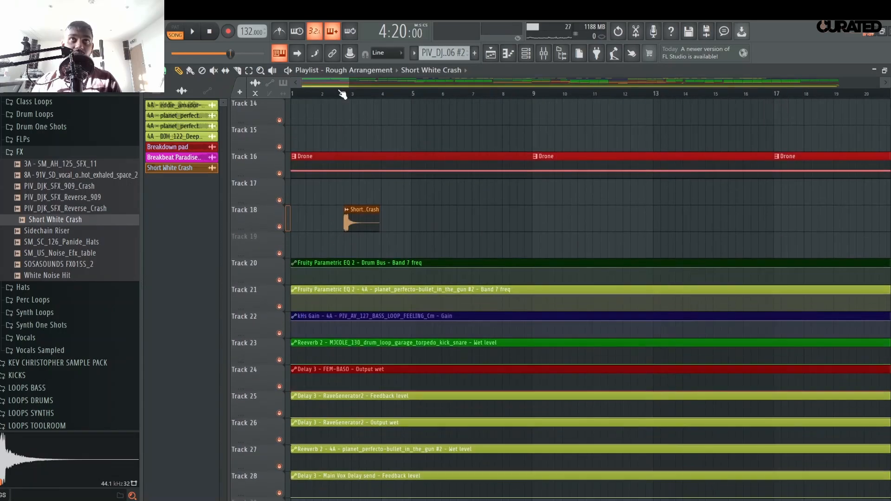
scroll(342, 94, "up", 4)
left_click(169, 75)
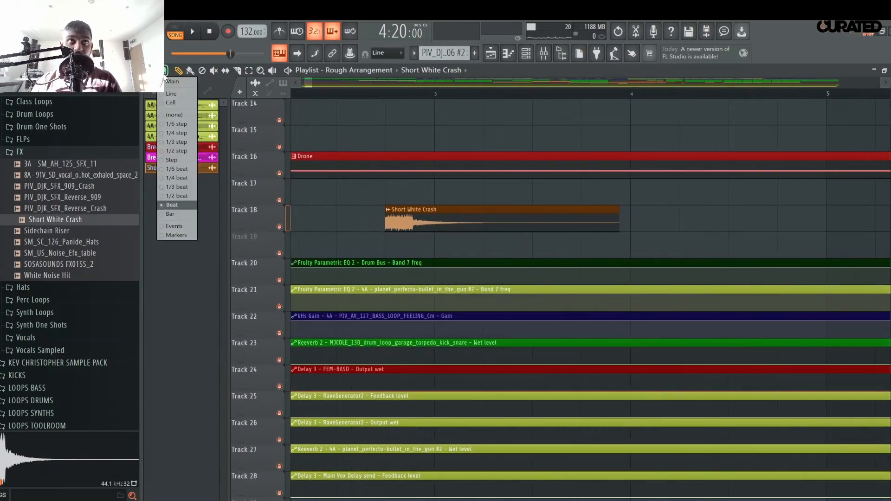
left_click(177, 111)
- Trim the loud opening off the Short White Crash clip and play back the shortened crash
scroll(397, 95, "up", 2)
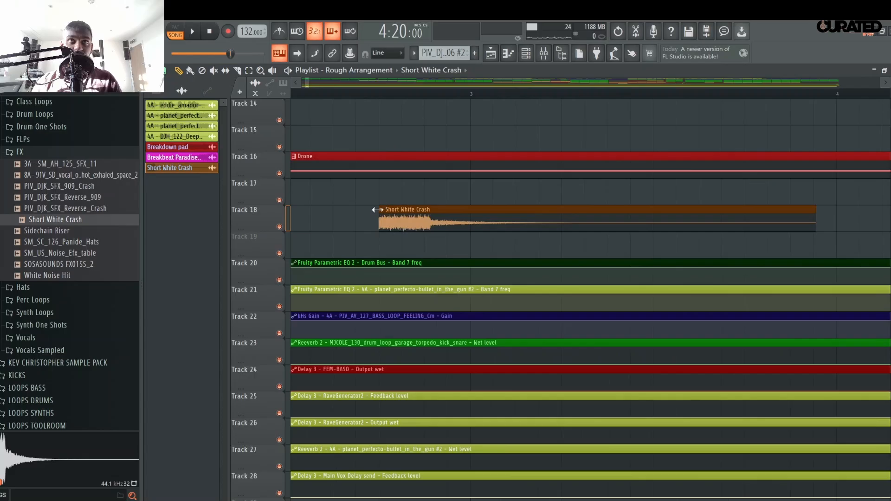
left_click_drag(376, 209, 419, 205)
left_click(431, 95)
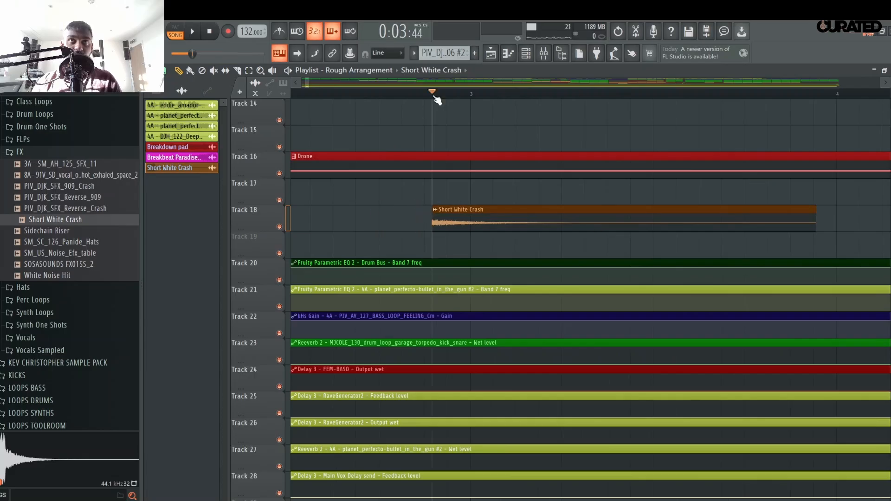
key("space")
left_click(427, 95)
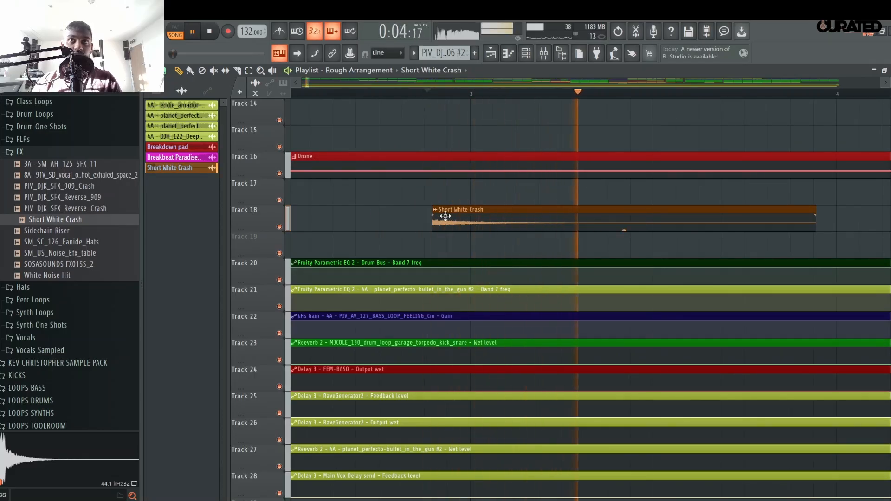
key("space")
- Shorten the end of the Short White Crash clip so it lasts about 0.4 bar
left_click_drag(816, 210, 582, 220)
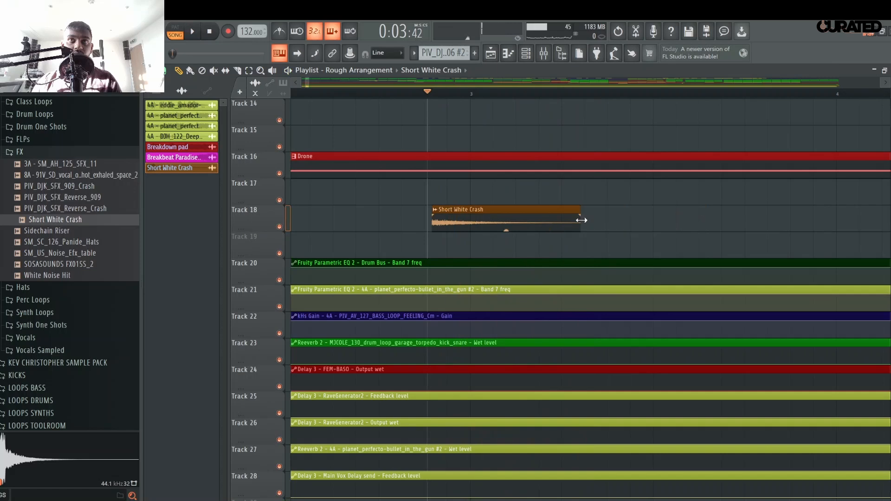
scroll(434, 96, "up", 3)
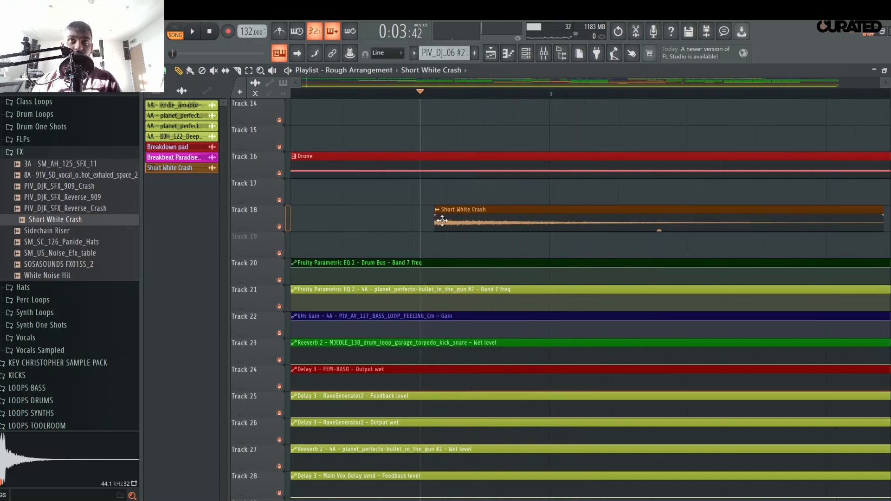
left_click_drag(453, 209, 449, 209)
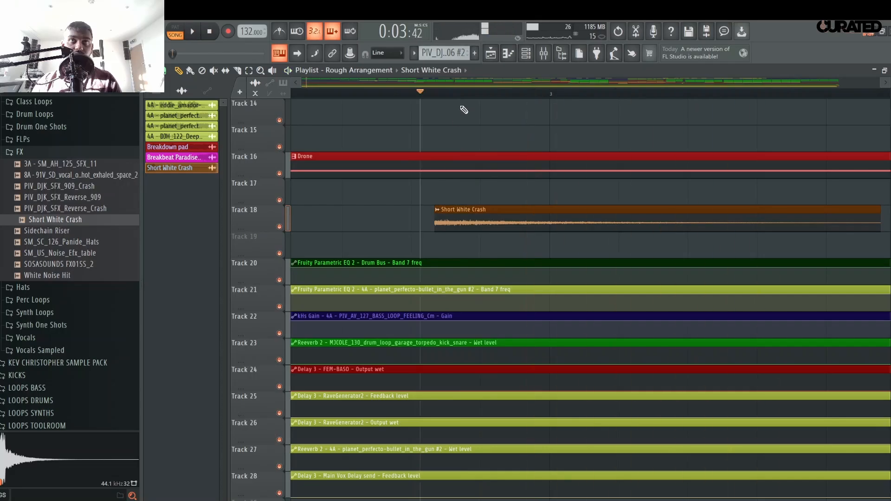
- Recolour the Short White Crash clip with the My Magenta swatch (#E013CA)
scroll(469, 98, "down", 4)
scroll(469, 99, "down", 2)
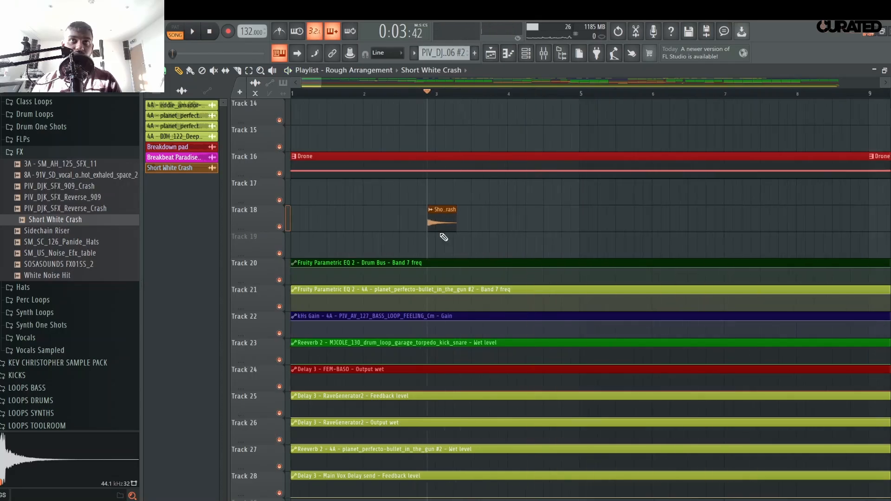
left_click(430, 208)
left_click(454, 271)
left_click(464, 398)
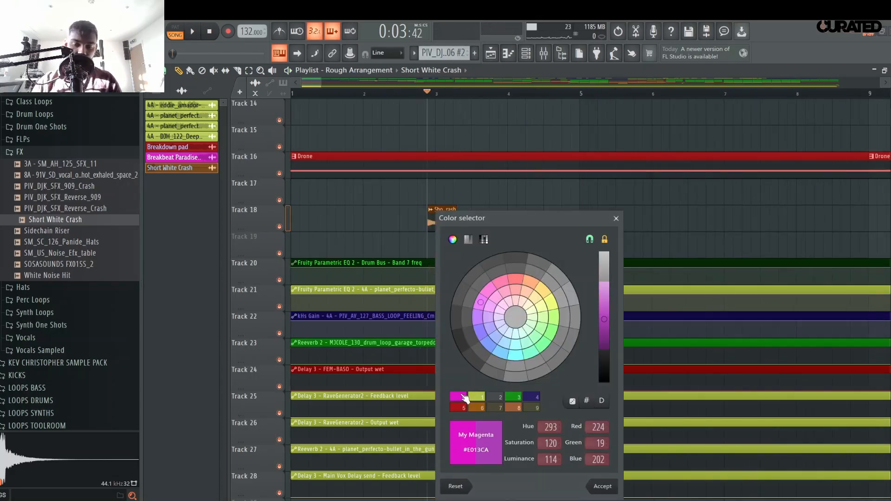
key("Return")
- Set the playlist snap to Beat and move the crash clip to the start of bar 1 on Track 18
scroll(480, 104, "down", 2)
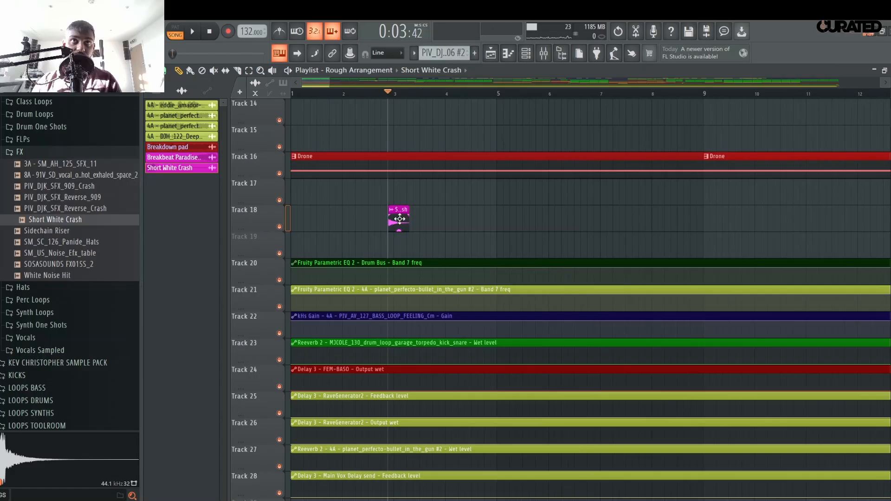
left_click(166, 72)
left_click(181, 204)
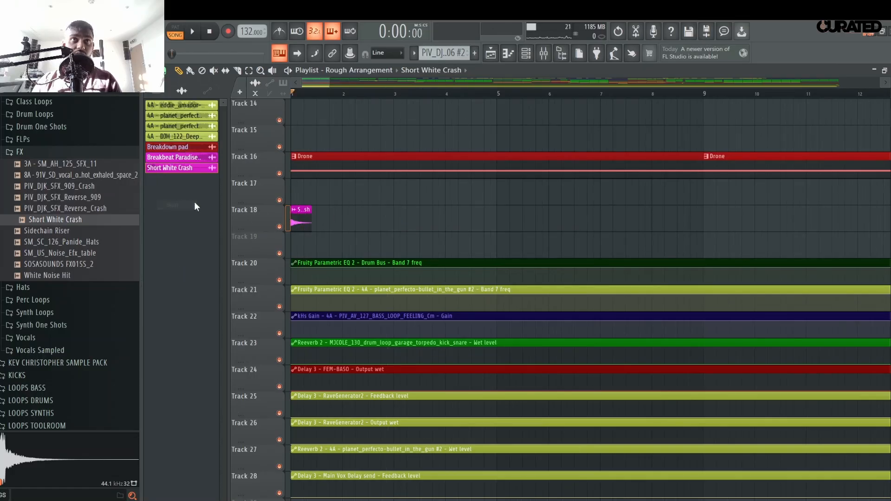
key("space")
key("space")
- Lower the channel volume of the Short White Crash clip while auditioning it in playback
double_click(301, 222)
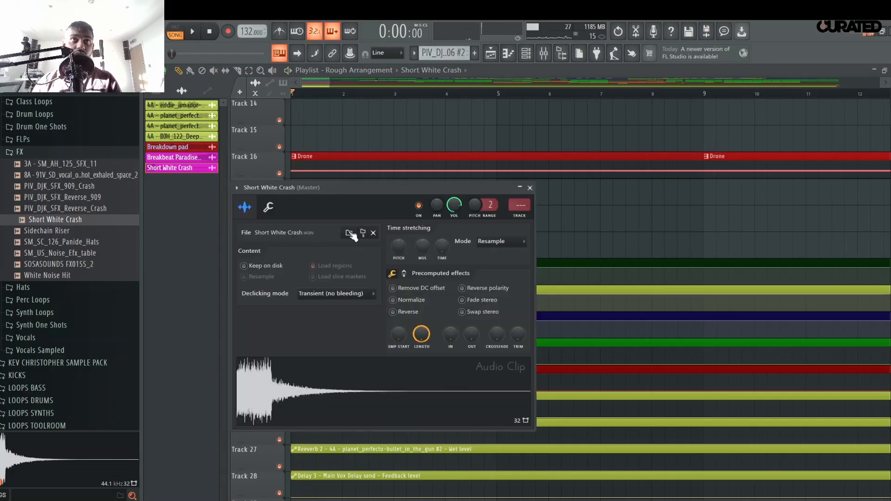
key("space")
key("space")
left_click_drag(454, 205, 461, 204)
key("space")
key("space")
key("space")
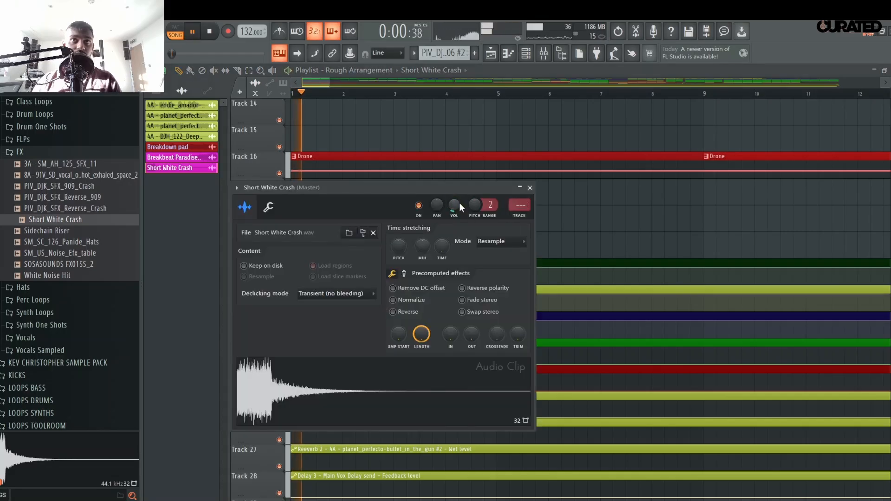
key("space")
key("space")
key("Escape")
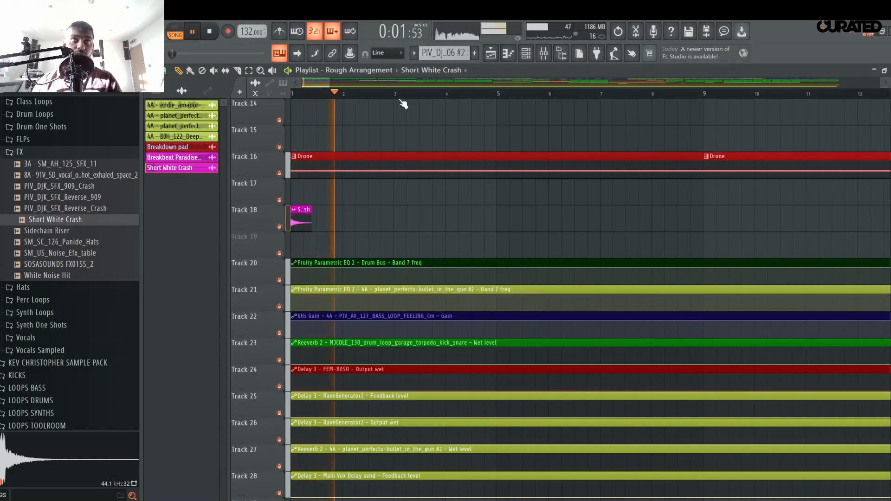
- Place a second Short White Crash clip at bar 17 on Track 18 and restart playback from the beginning
scroll(405, 93, "down", 5)
scroll(406, 95, "down", 2)
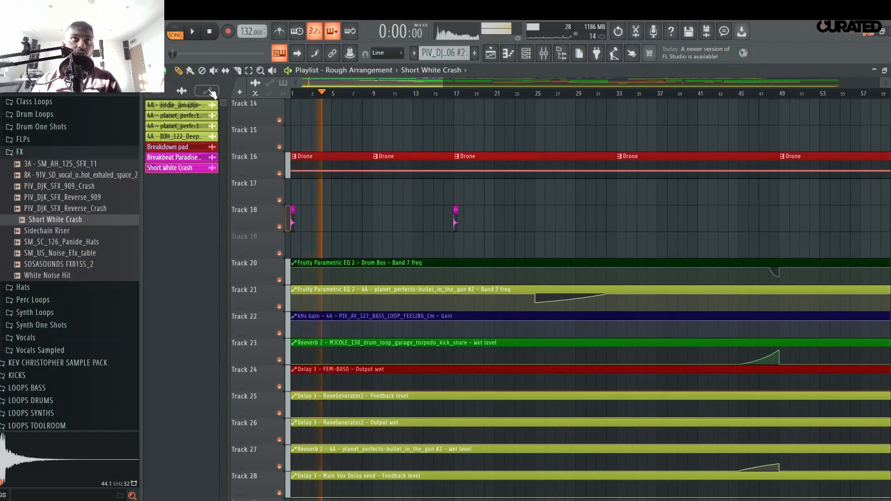
key("space")
key("space")
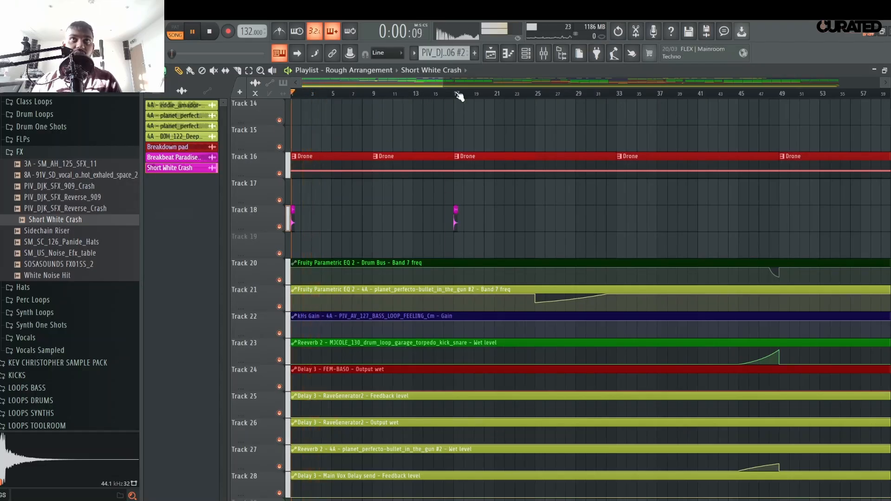
- Play from bar 17, then add another Short White Crash clip at bar 33 on Track 18 and audition it
left_click(458, 94)
scroll(458, 93, "down", 4)
key("space")
left_click(449, 213)
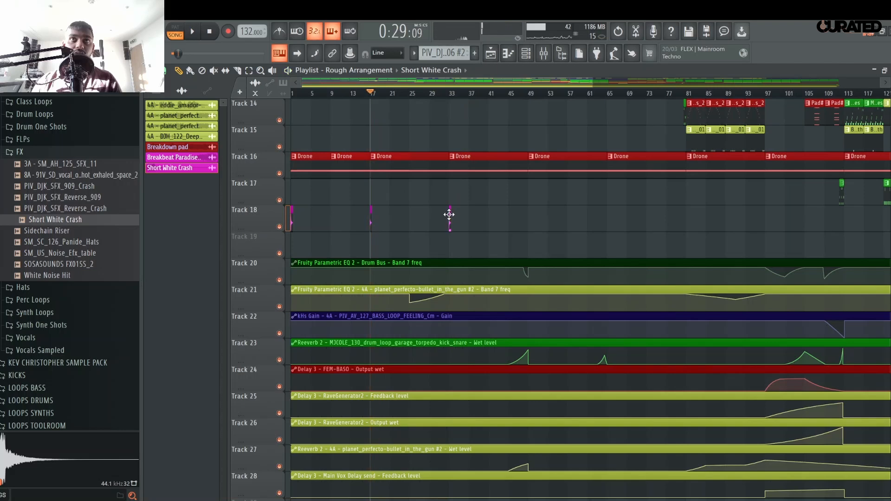
left_click(447, 94)
key("space")
scroll(452, 94, "up", 3)
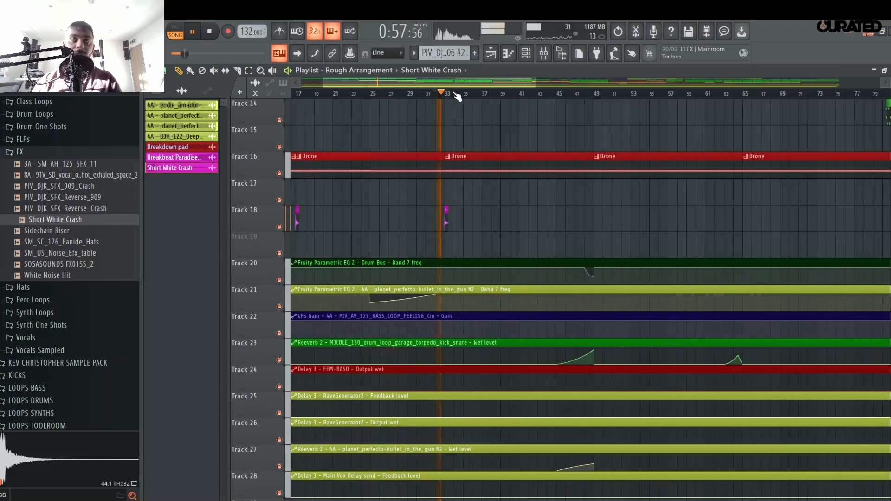
- Place a Short White Crash clip at bar 49 on Track 18 and play the song from that bar
scroll(559, 225, "up", 4)
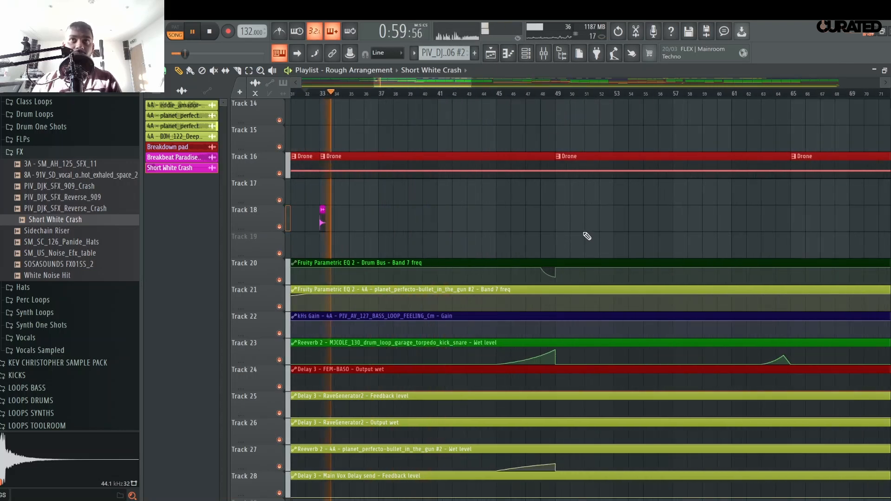
left_click(559, 224)
left_click(558, 94)
scroll(556, 96, "down", 5)
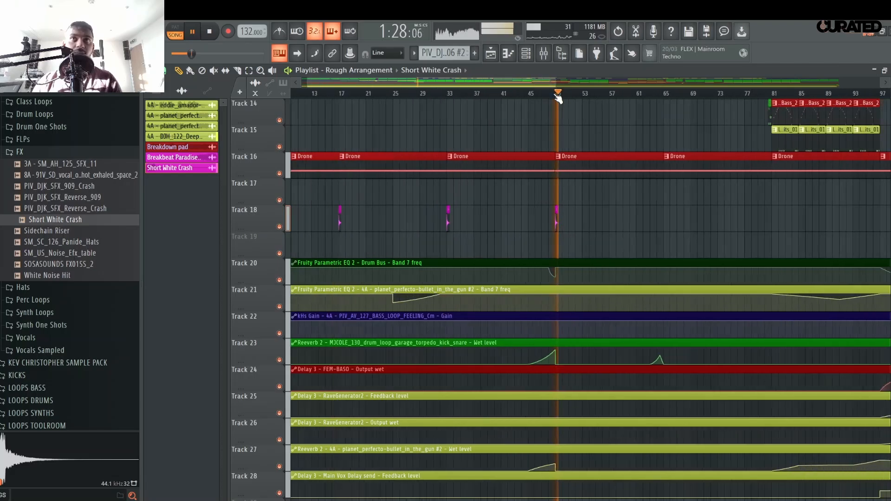
- Add a Short White Crash clip at bar 65 on Track 18 and audition it from just before that bar
scroll(557, 99, "up", 5)
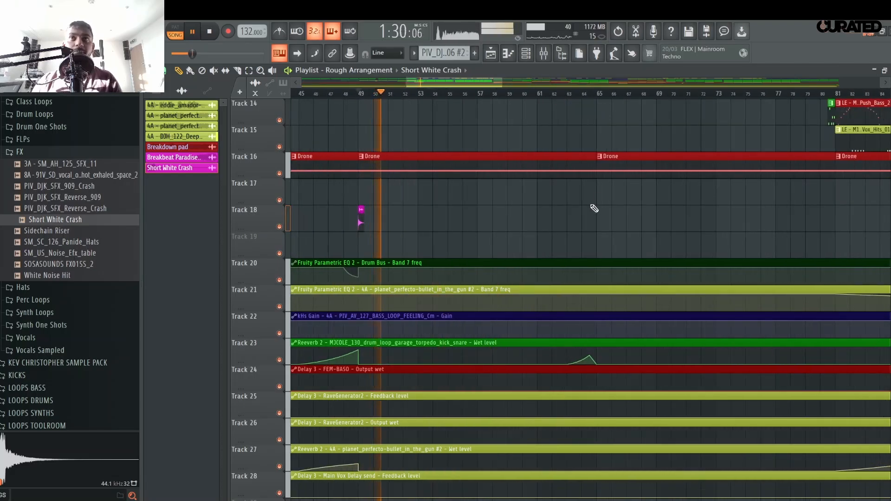
left_click(599, 218)
left_click(581, 94)
scroll(592, 95, "down", 5)
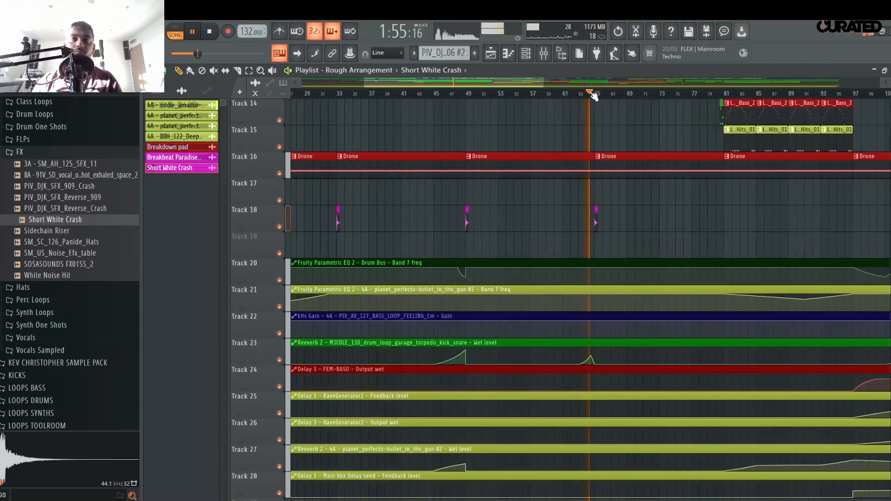
- Play from just before bar 81 and place a Short White Crash clip at bar 81 on Track 18
scroll(595, 95, "up", 2)
scroll(409, 221, "up", 5)
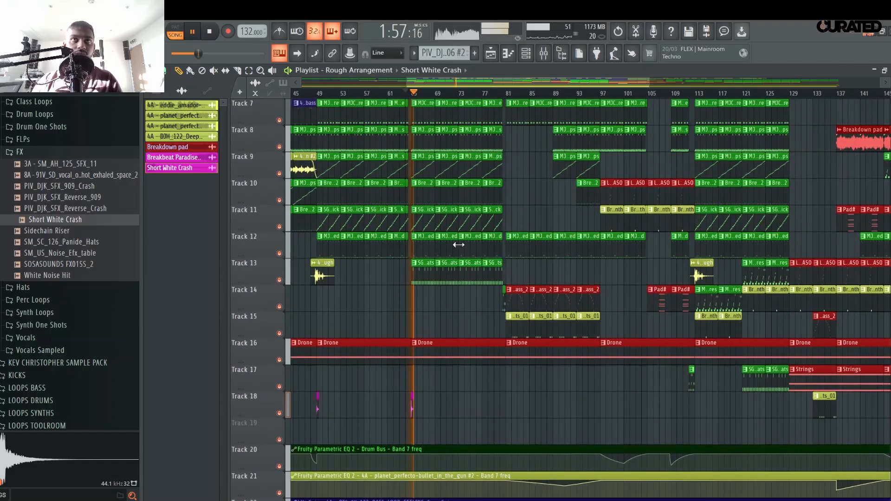
left_click(501, 95)
scroll(521, 96, "up", 3)
scroll(532, 162, "down", 5)
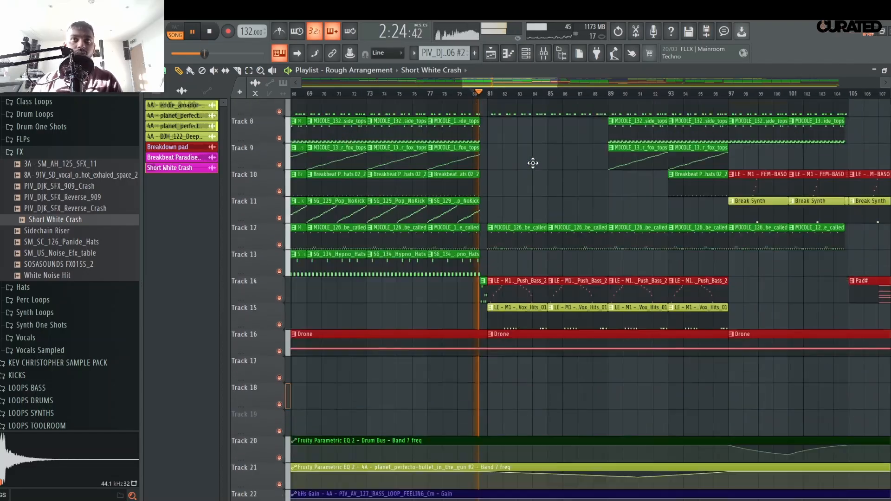
left_click(490, 248)
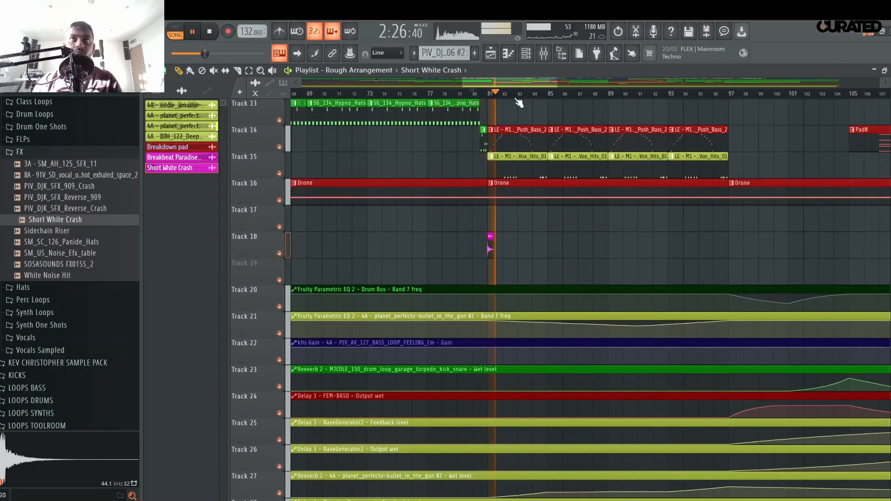
- Add a Short White Crash clip at bar 97 on Track 18 and stop playback
scroll(521, 98, "down", 2)
scroll(545, 154, "up", 2)
scroll(552, 151, "up", 5)
scroll(724, 95, "up", 3)
scroll(613, 414, "down", 3)
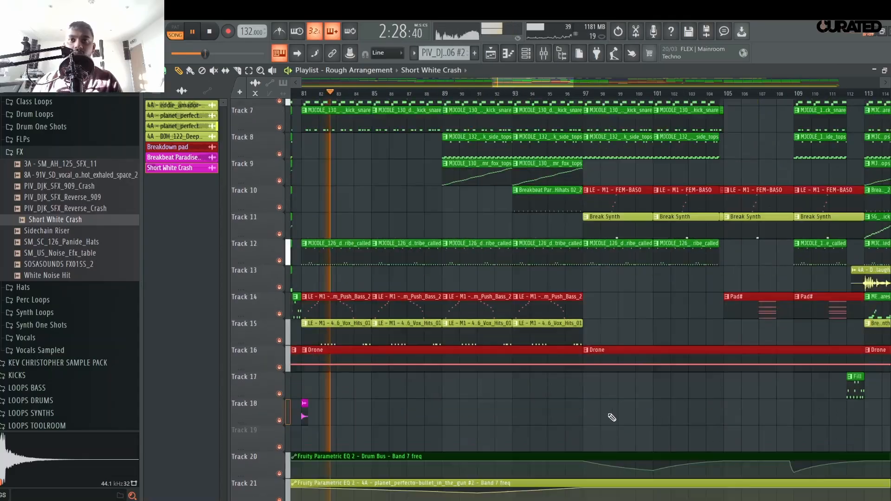
key("space")
scroll(575, 124, "up", 2)
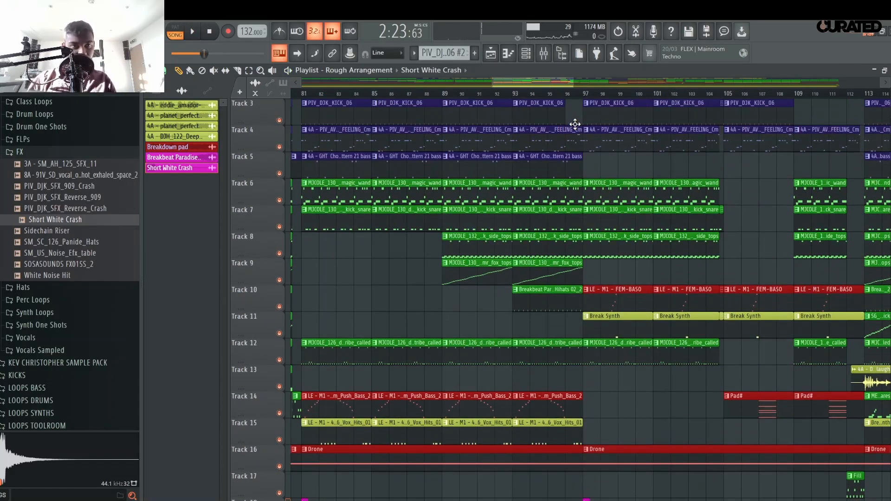
- Place a Short White Crash clip at bar 105 on Track 18 and start playback just before it
scroll(586, 139, "up", 1)
scroll(585, 96, "down", 2)
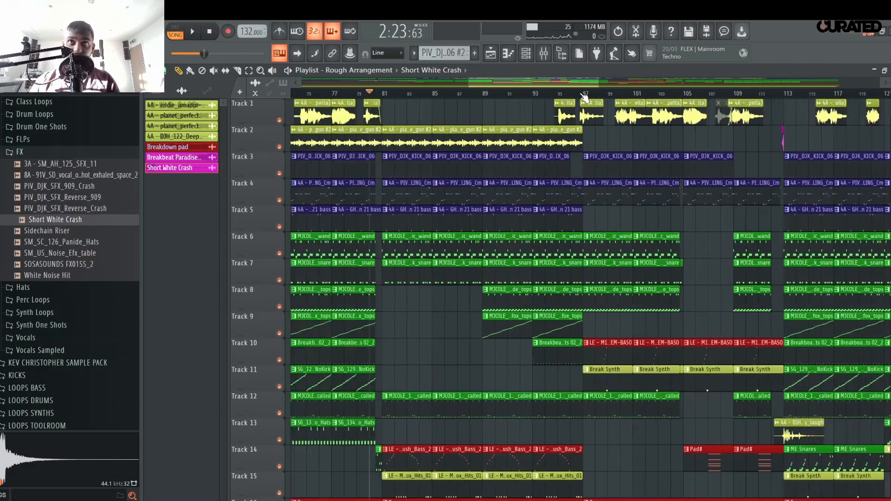
scroll(584, 95, "up", 3)
scroll(603, 306, "down", 2)
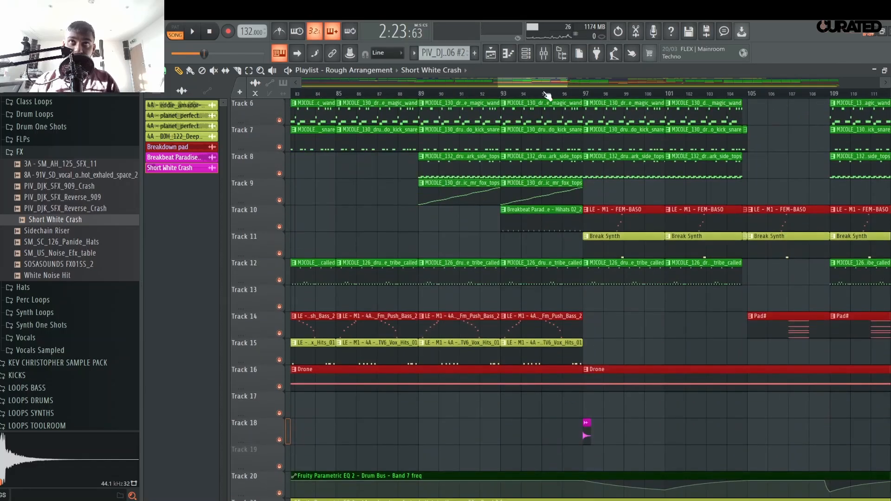
left_click_drag(544, 83, 566, 82)
scroll(582, 182, "up", 2)
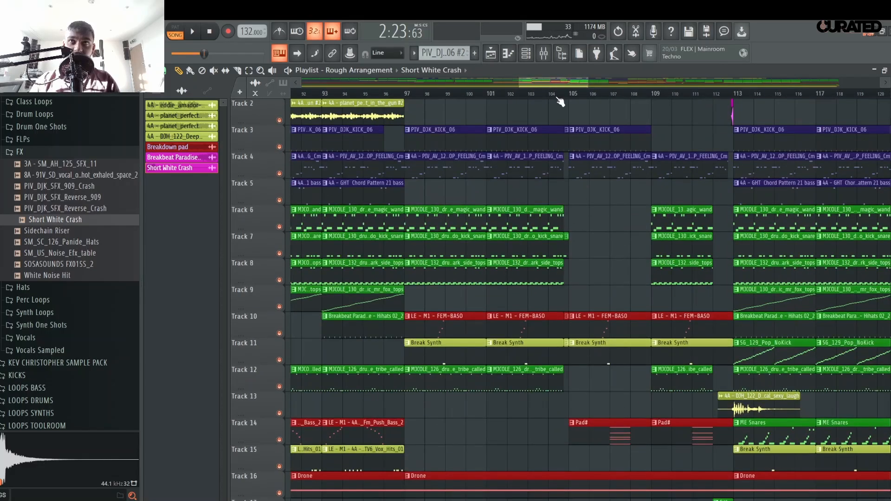
scroll(576, 343, "down", 2)
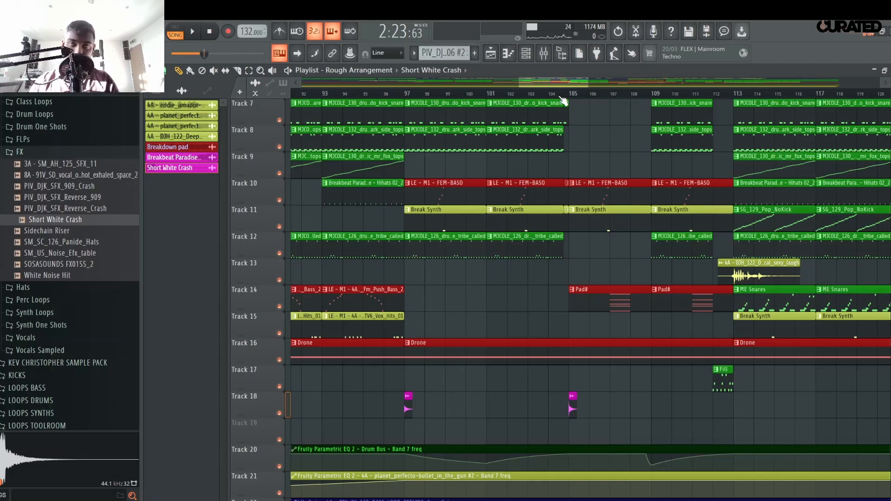
key("space")
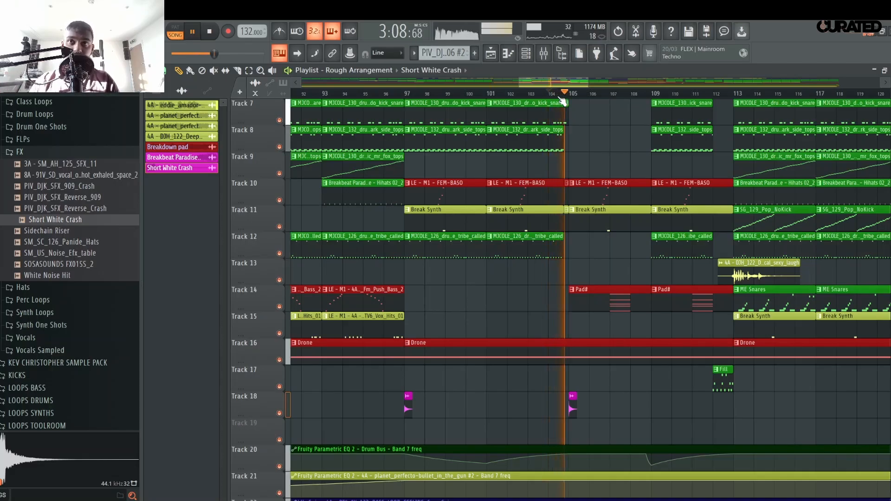
- Add a Short White Crash clip at bar 113 on Track 18 and restart playback
scroll(562, 98, "down", 4)
scroll(641, 96, "up", 6)
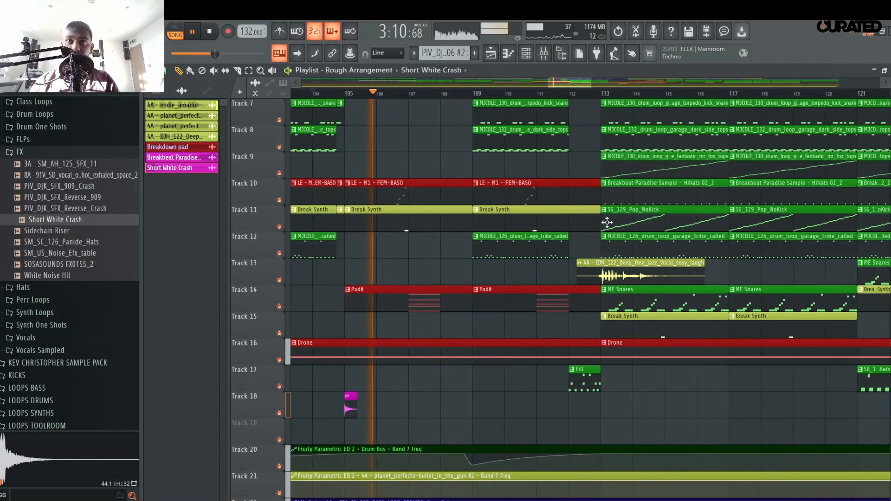
left_click(614, 410)
key("space")
key("space")
scroll(616, 100, "down", 2)
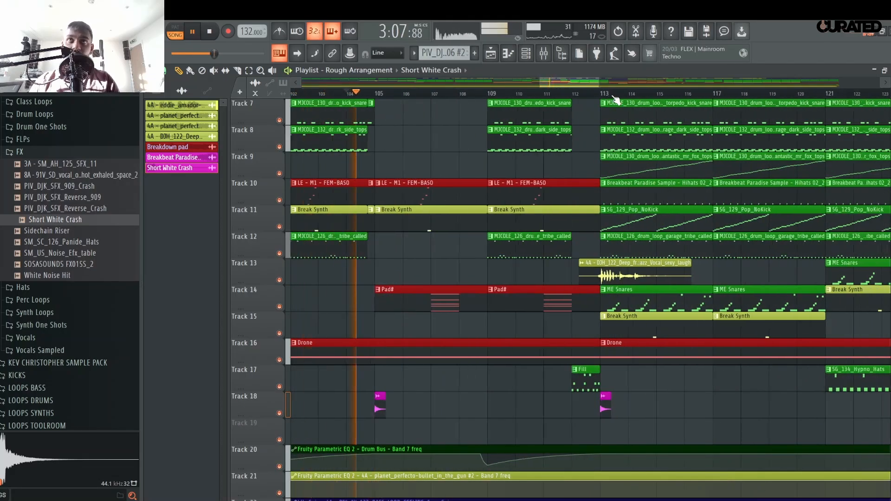
- Play from just before bar 129, place Short White Crash clips at bars 129, 137 and 145 on Track 19, and stop playback
scroll(615, 99, "down", 6)
scroll(692, 99, "up", 4)
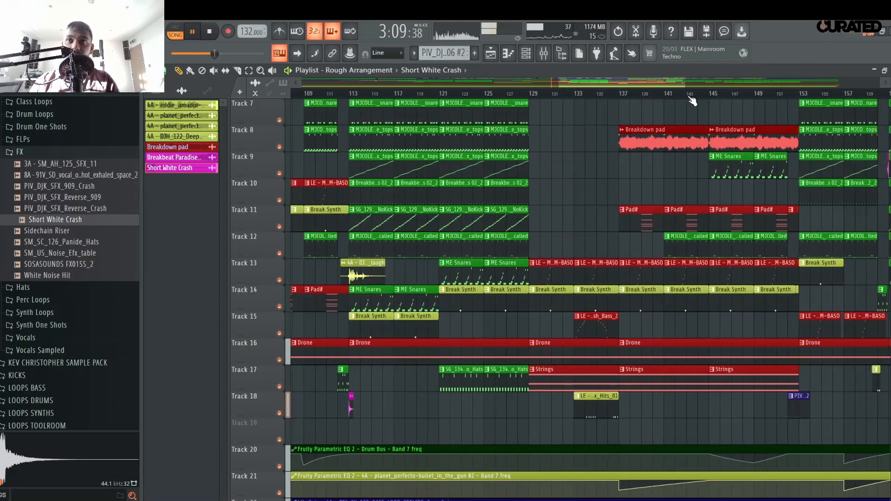
left_click(521, 96)
left_click(529, 423)
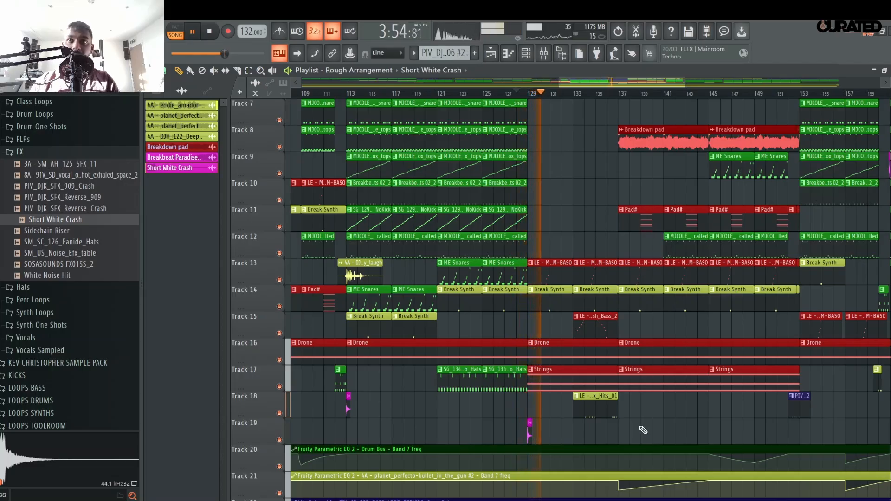
left_click(621, 423)
left_click(711, 424)
key("space")
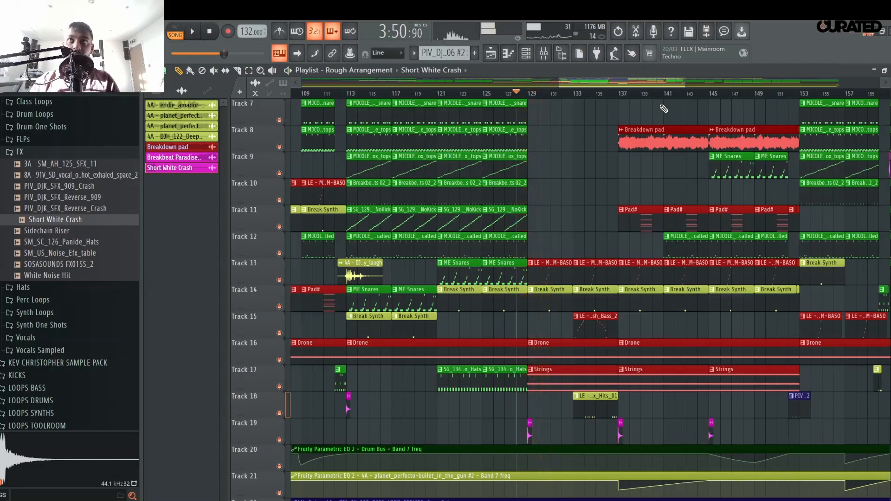
- Place Short White Crash clips at bars 153 and 161 on Track 19 while playing the song from bar 153
left_click_drag(619, 84, 664, 91)
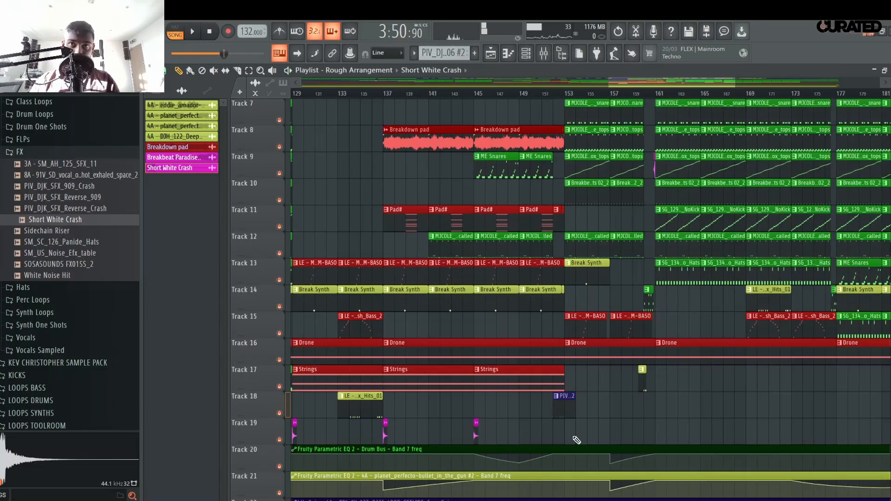
left_click(567, 93)
key("space")
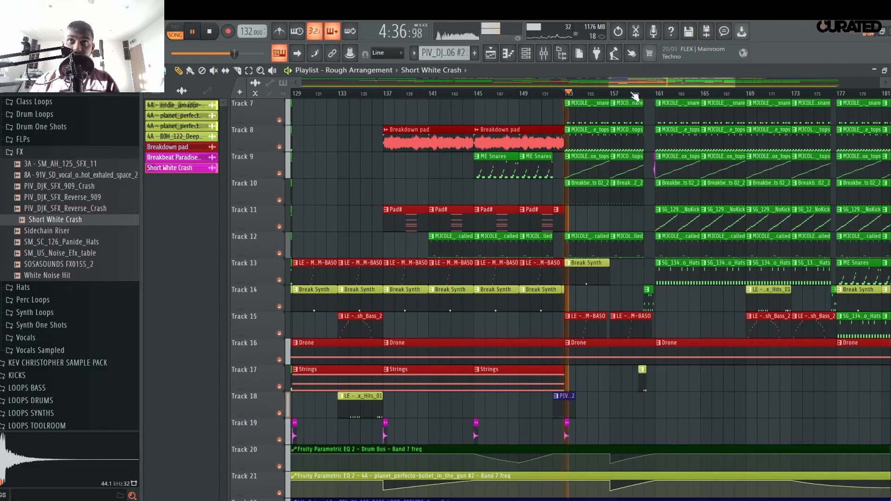
left_click(659, 425)
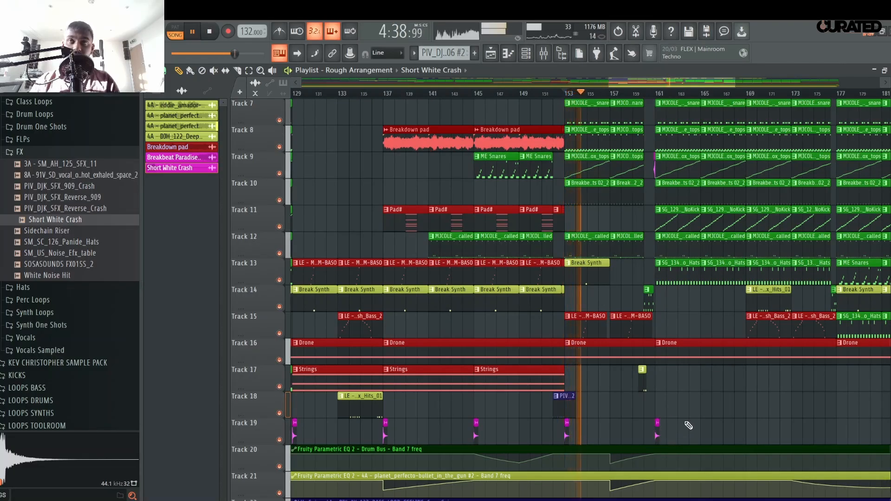
- Add Short White Crash clips at bars 177, 193 and 209 on Track 19
scroll(620, 95, "down", 4)
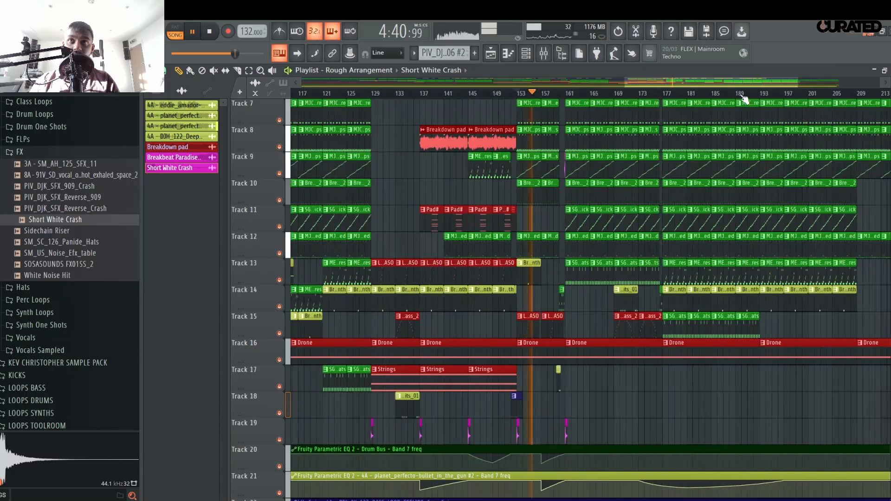
scroll(743, 97, "up", 2)
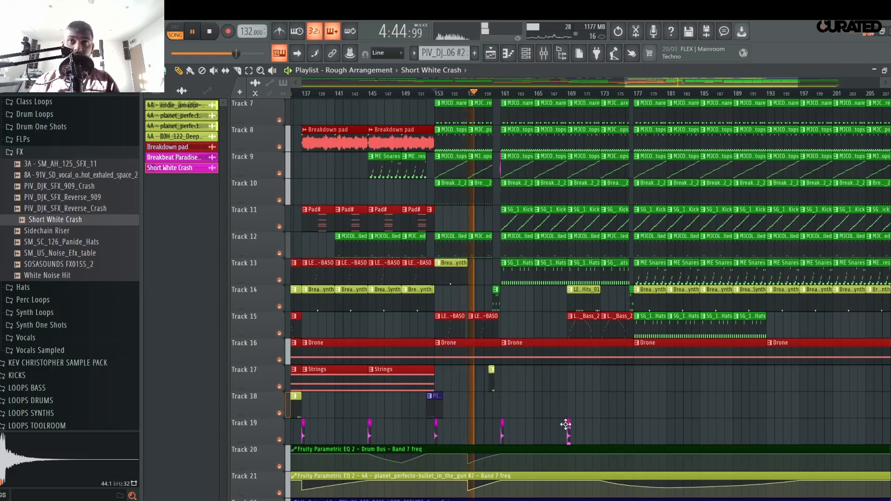
left_click(627, 427)
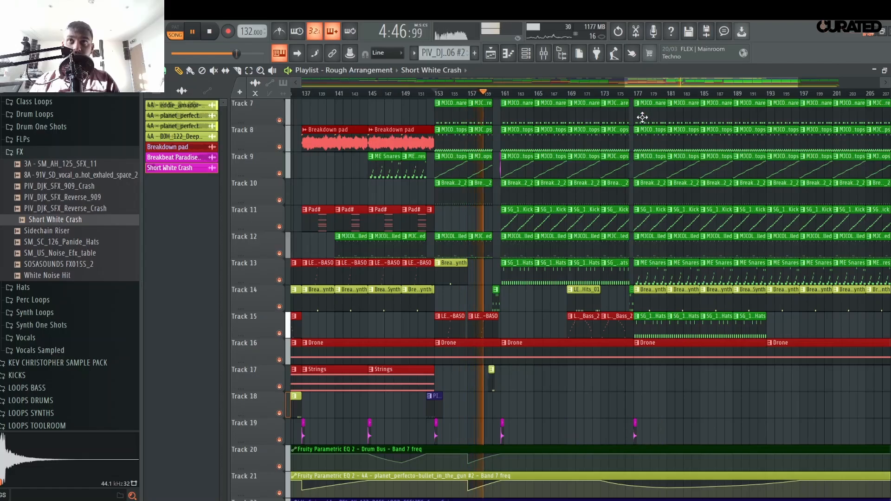
scroll(644, 97, "down", 3)
scroll(766, 94, "up", 3)
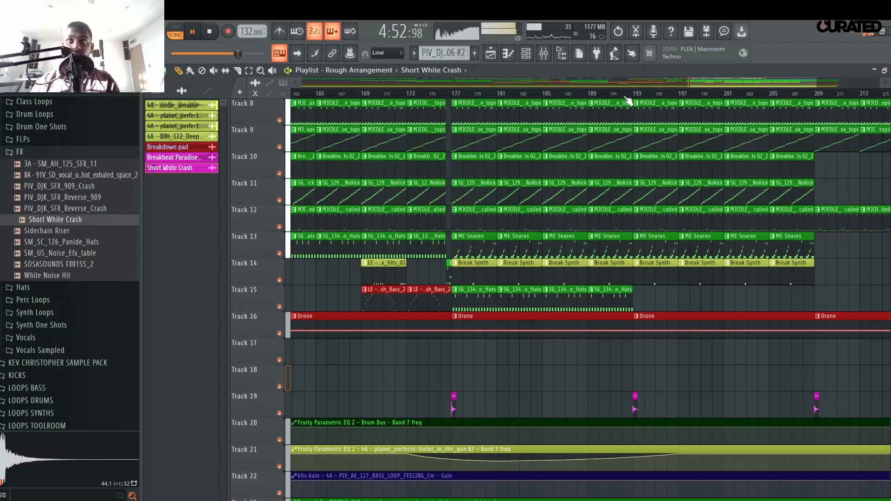
scroll(627, 100, "down", 2)
scroll(871, 104, "up", 4)
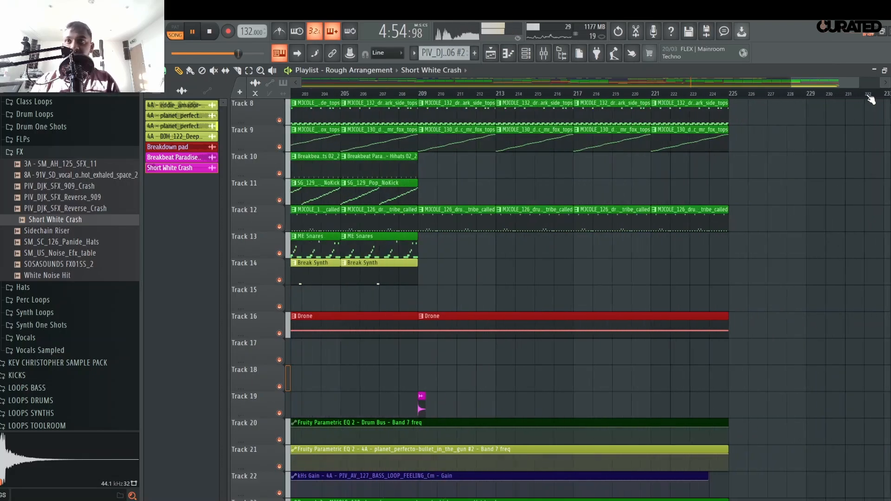
- Play from about bar 223, place a final Short White Crash clip at bar 225 on Track 19, and stop playback
left_click(674, 94)
scroll(709, 130, "up", 5)
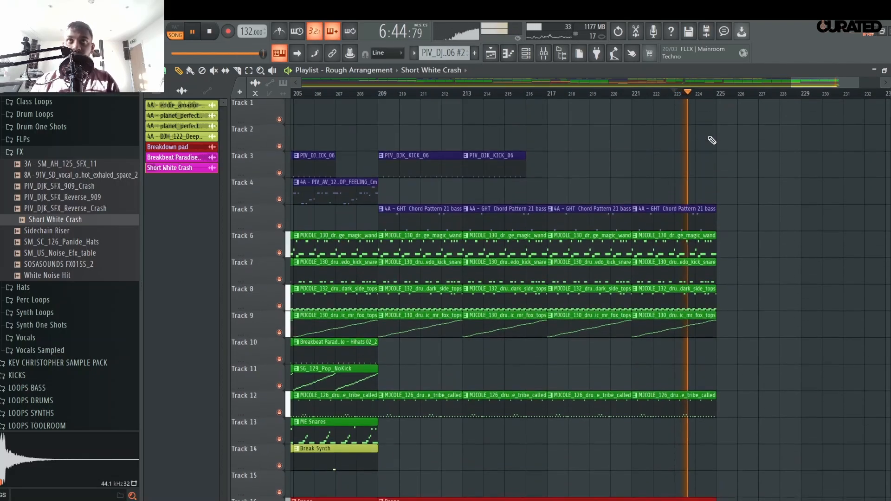
scroll(598, 143, "down", 7)
left_click(716, 357)
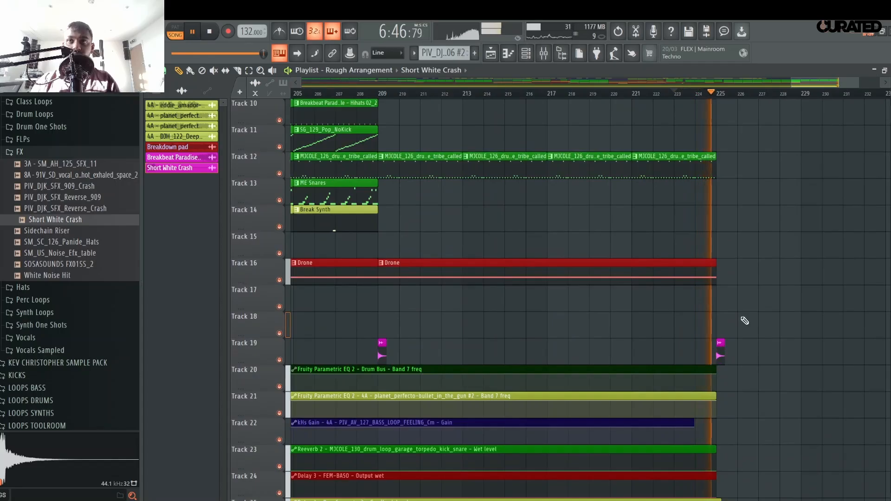
key("space")
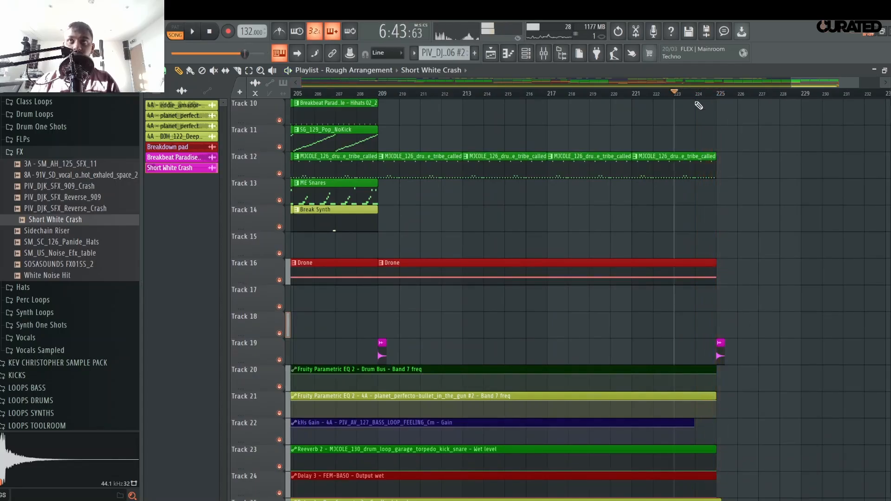
- Move all the Short White Crash clips on Track 18 down to Track 19
scroll(699, 105, "up", 5)
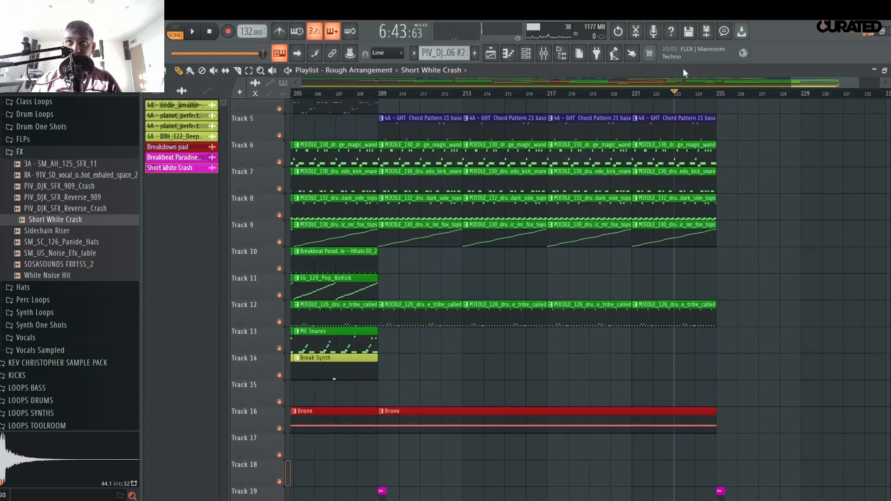
scroll(691, 96, "down", 6)
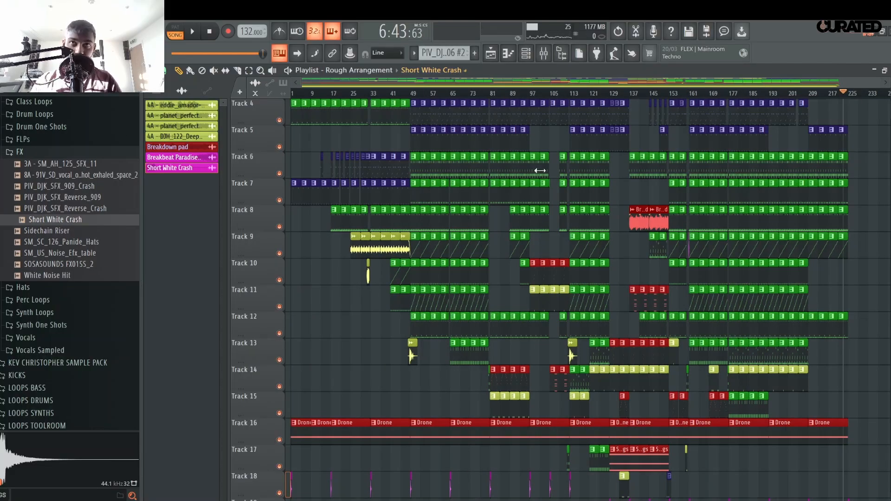
scroll(553, 302, "down", 5)
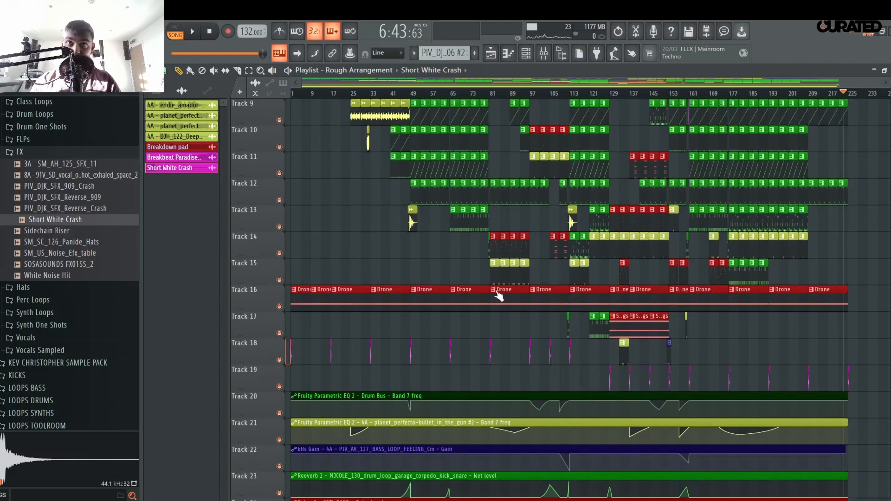
scroll(497, 292, "down", 5)
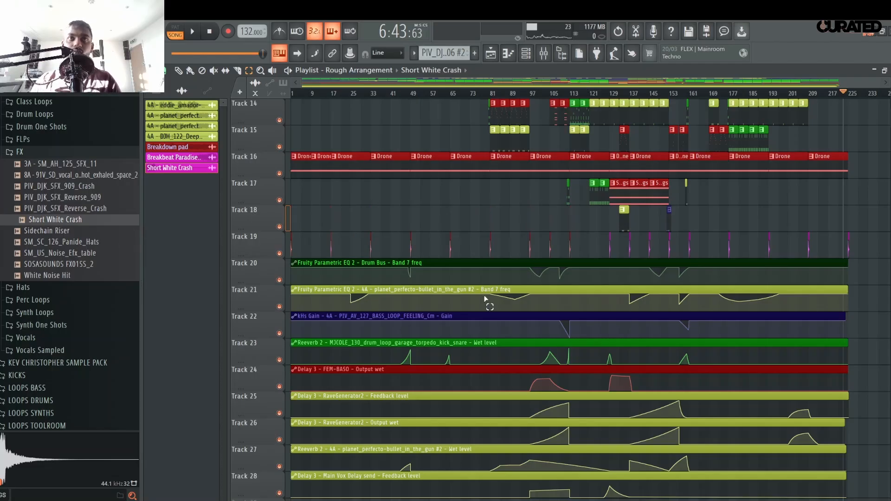
- Select all the automation clips from Track 20 to Track 28 and move them down by one track
left_click_drag(485, 300, 541, 500)
key("shift+Down")
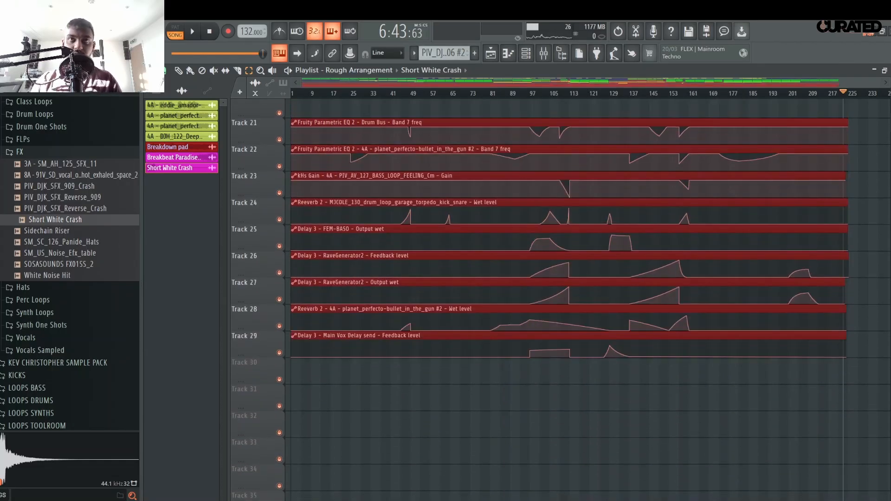
- Move the selected automation clips down by another five tracks, from Tracks 21–29 to Track 26 and below
key("shift+Down")
key("shift+Down")
key("shift+Down")
key("shift+Down")
key("shift+Down")
scroll(537, 194, "up", 5)
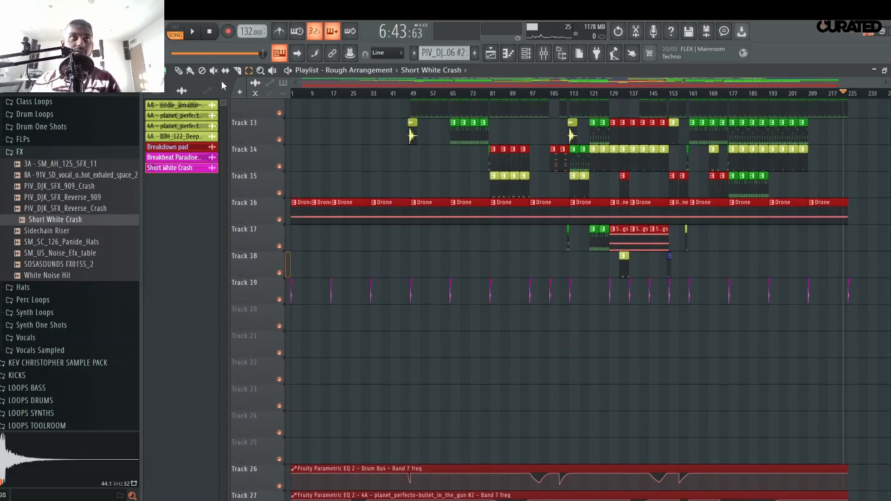
scroll(722, 430, "up", 4)
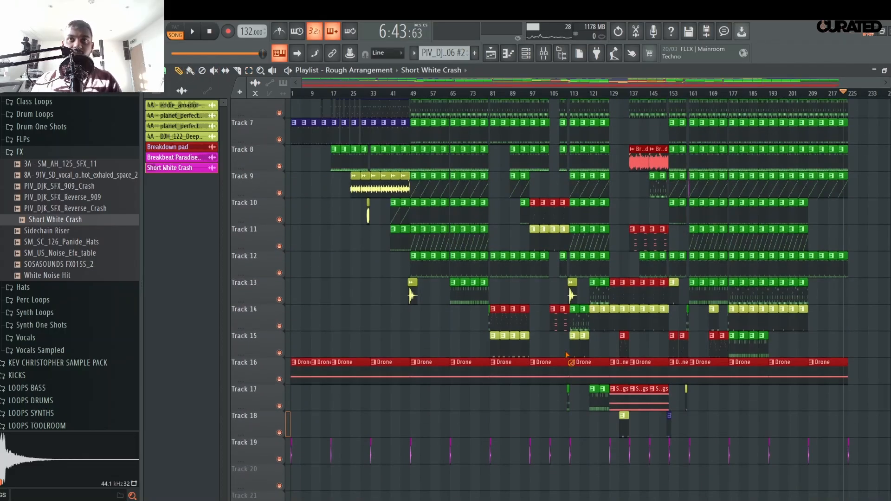
- Play the section change around bar 105, check the crash track there, and stop playback
scroll(567, 355, "up", 4)
scroll(549, 88, "up", 6)
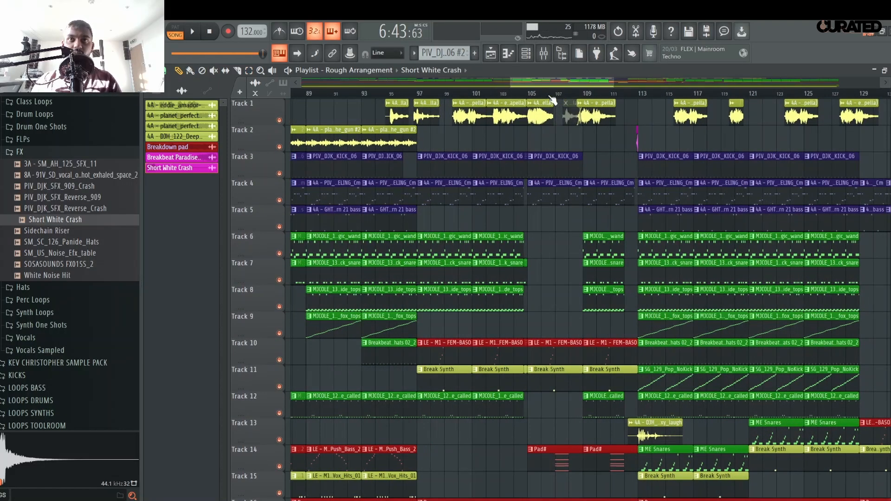
left_click(418, 94)
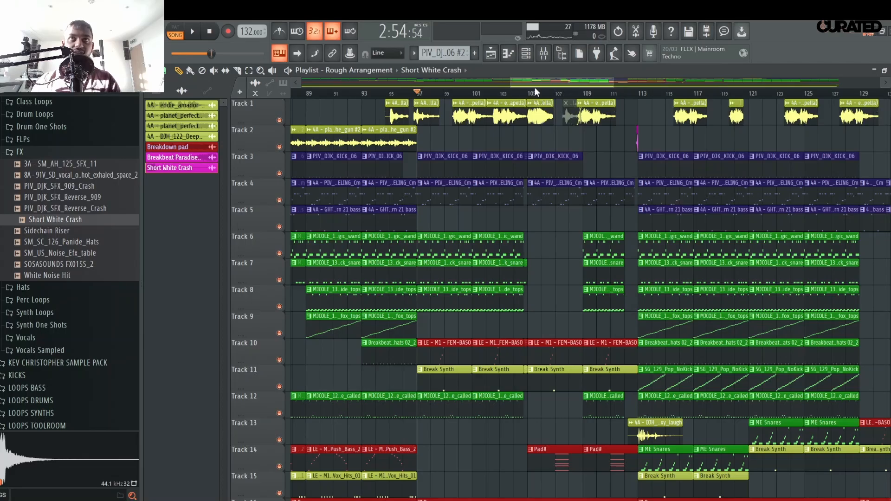
left_click(529, 92)
key("space")
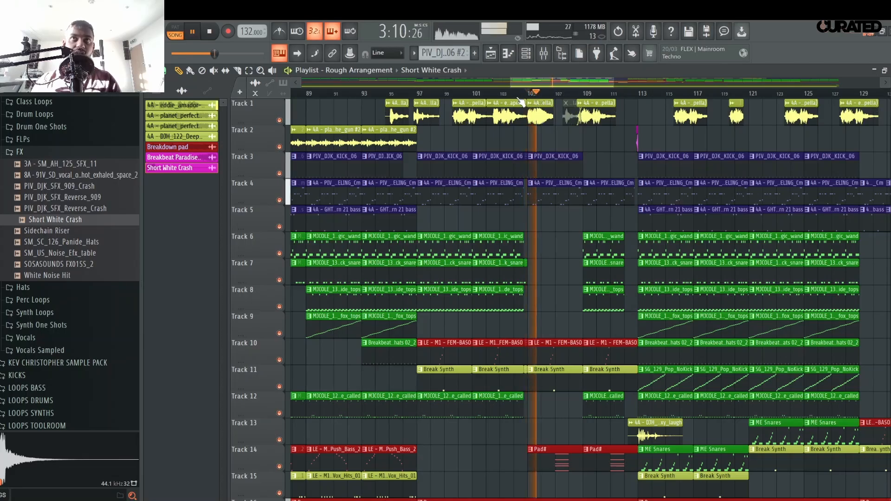
left_click(511, 94)
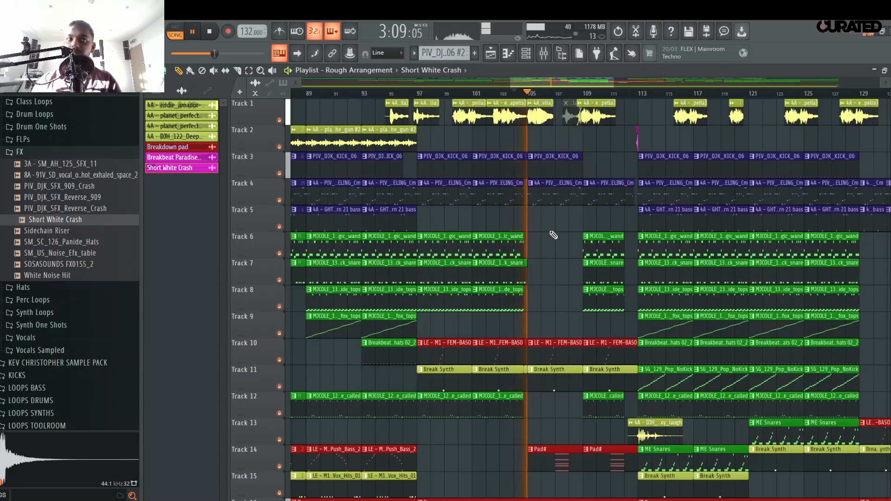
scroll(554, 236, "down", 5)
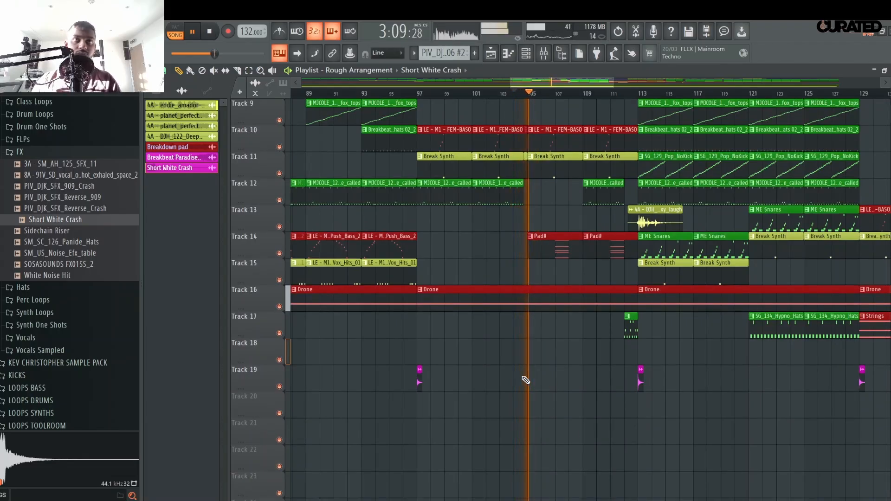
key("space")
- Collapse the FX, KCJ SAMPLE PACK and ALL SAMPLES folders and search the browser for "djk fx"
scroll(75, 223, "up", 2)
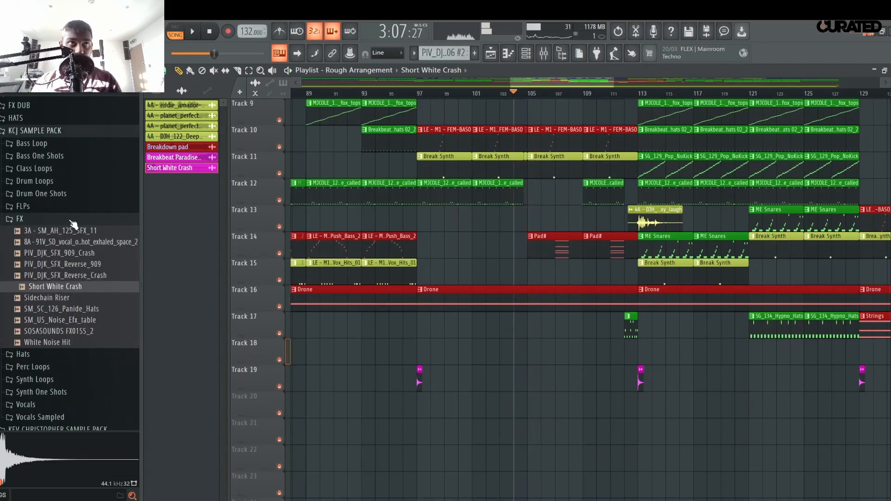
left_click(72, 219)
scroll(72, 220, "up", 3)
left_click(51, 265)
left_click(53, 265)
scroll(56, 279, "up", 4)
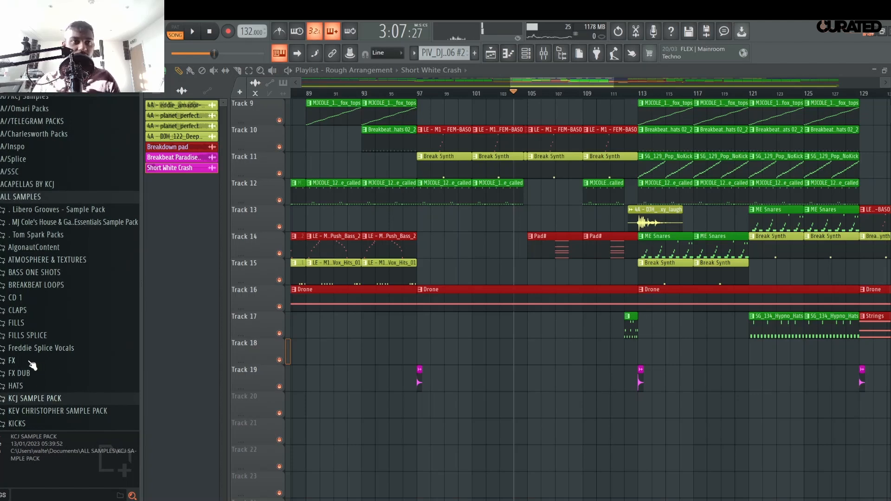
left_click(47, 197)
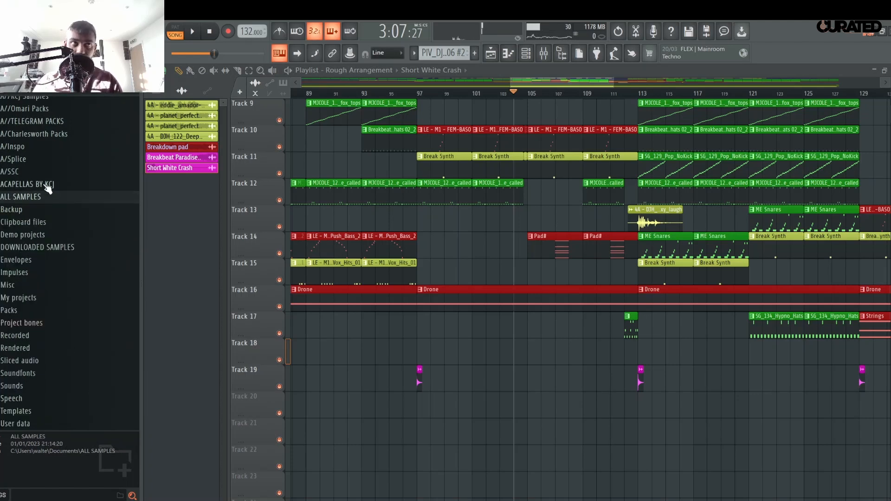
scroll(48, 188, "up", 4)
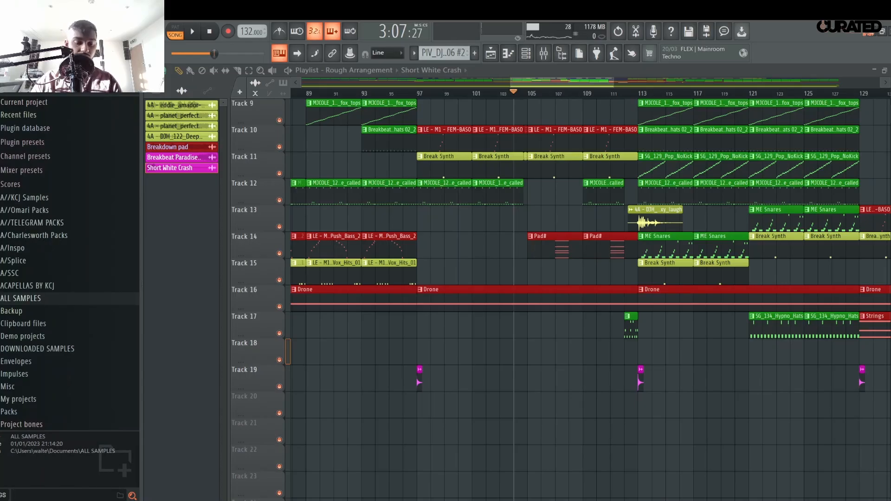
key("Return")
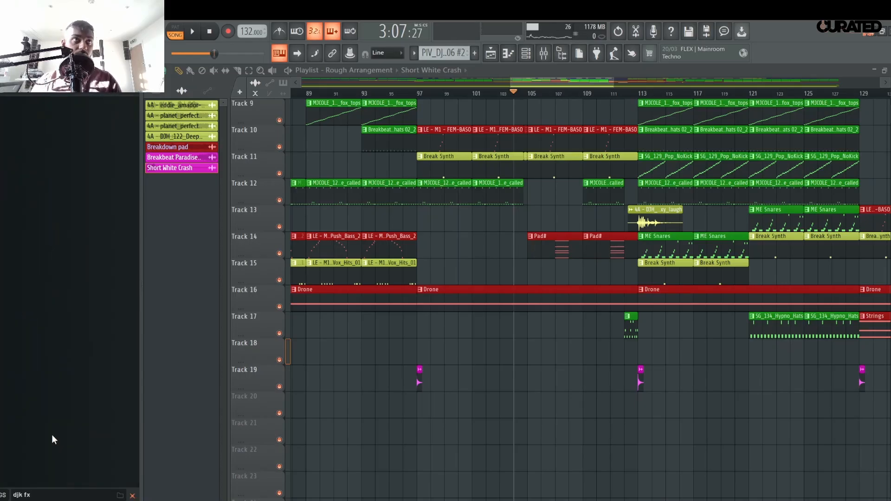
- Audition the first DJK effects, including Vox_Magnetic_Field_Female, Japan, 909_Crash and Turn_it_Down
left_click(64, 158)
left_click(74, 145)
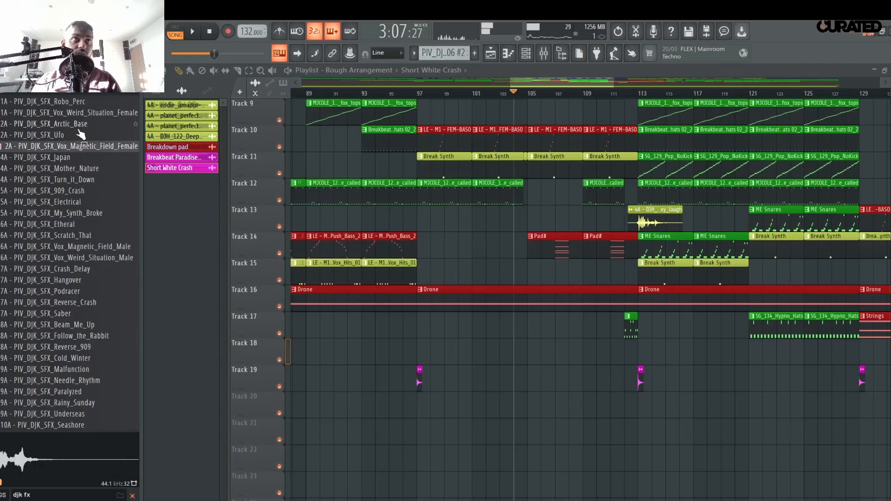
left_click(85, 105)
left_click(80, 116)
left_click(78, 126)
left_click(77, 160)
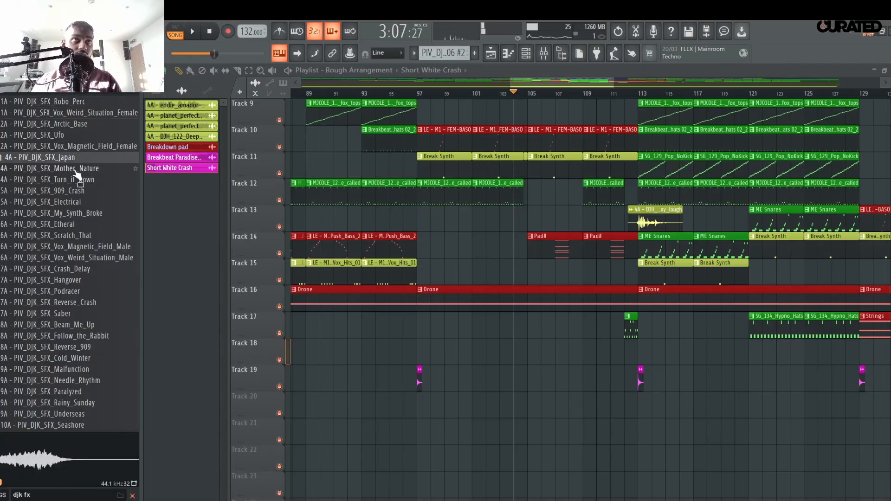
left_click(76, 170)
left_click(75, 179)
left_click(74, 204)
left_click(80, 191)
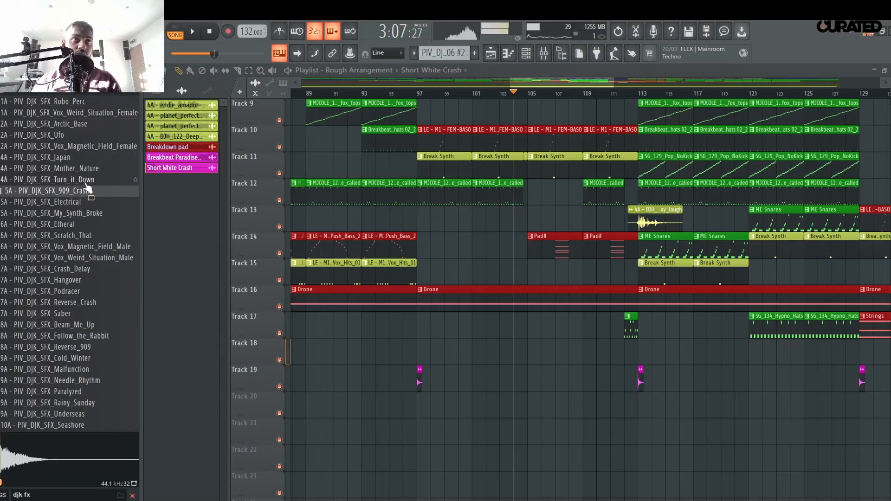
left_click(88, 183)
- Audition the remaining DJK effects one after another, down to the unkeyed crash and reverse samples
scroll(107, 222, "down", 3)
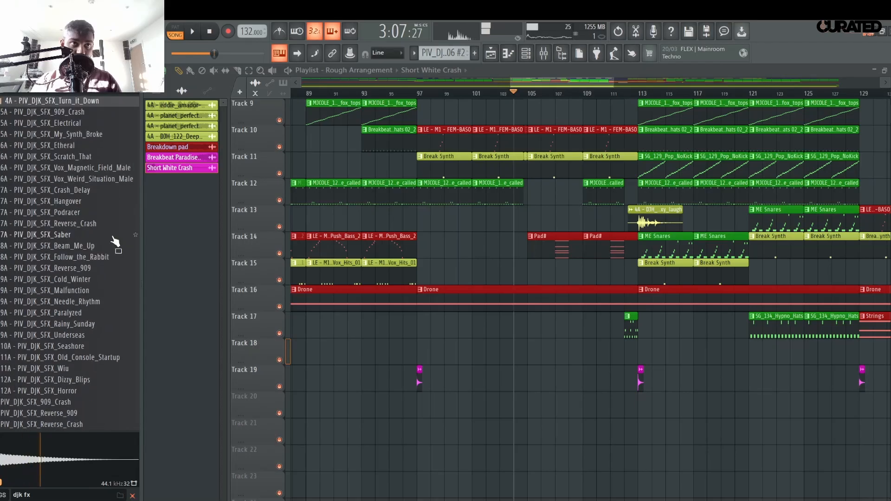
key("Down")
key("Down")
key("Down")
key("Down")
key("Down")
key("Down")
key("Down")
key("Down")
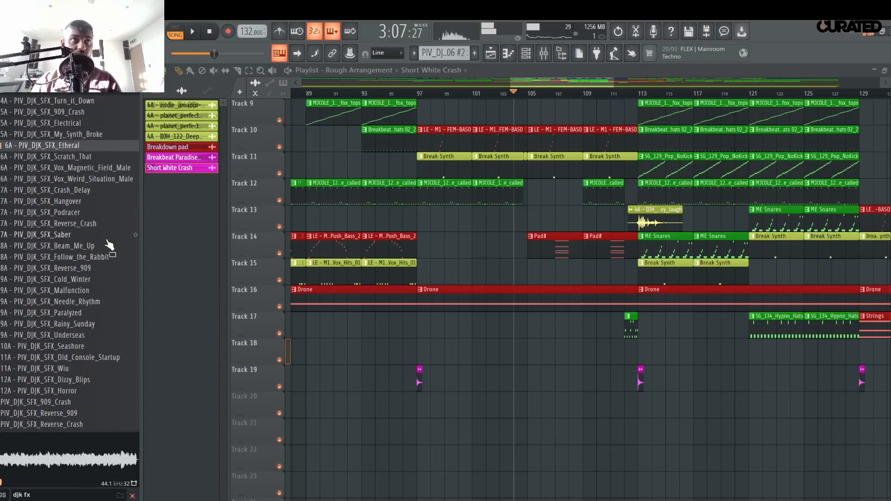
key("Down")
key("Down")
key("Down")
key("Down")
key("Down")
key("Down")
key("Down")
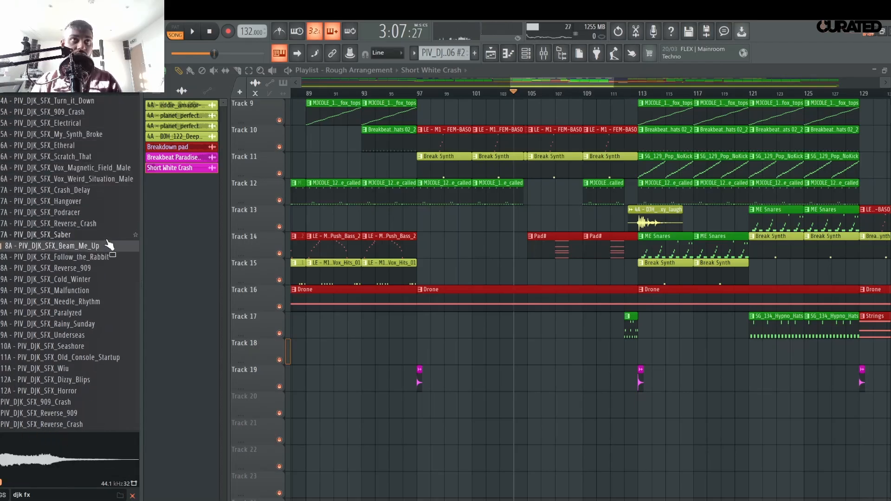
key("Down")
key("Down")
key("Down")
key("Down")
key("Down")
key("Down")
key("Down")
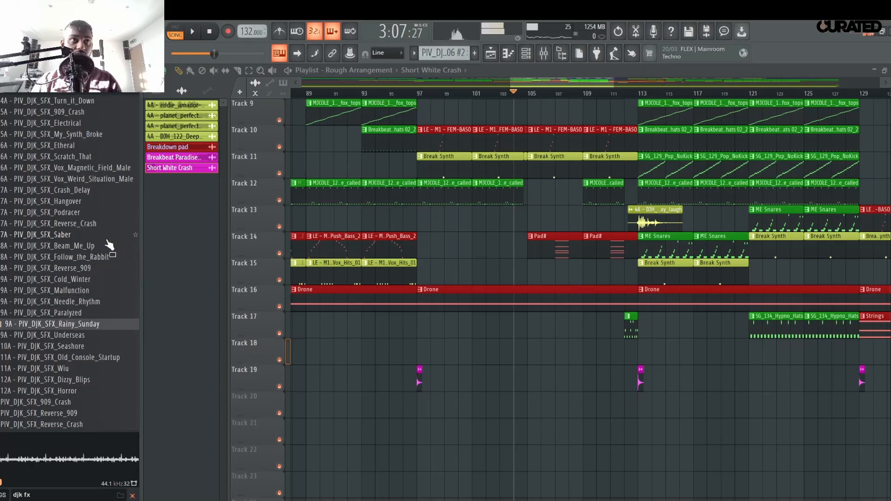
key("Down")
key("Down")
key("Down")
key("Down")
key("Down")
key("Down")
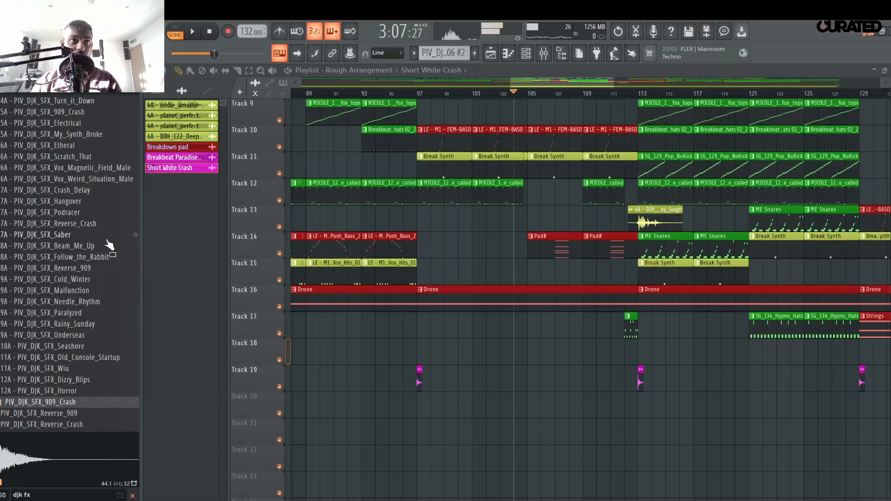
scroll(102, 260, "up", 3)
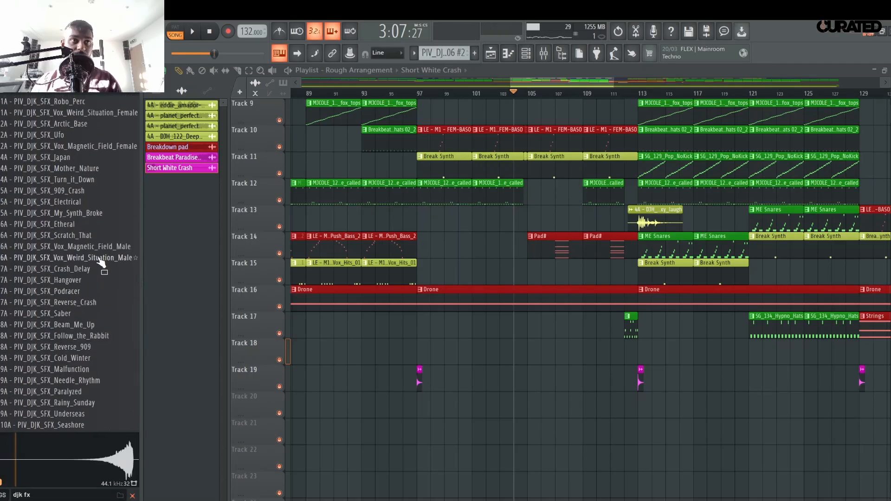
- Clear the sample search and open the FX folder inside ALL SAMPLES
left_click(69, 84)
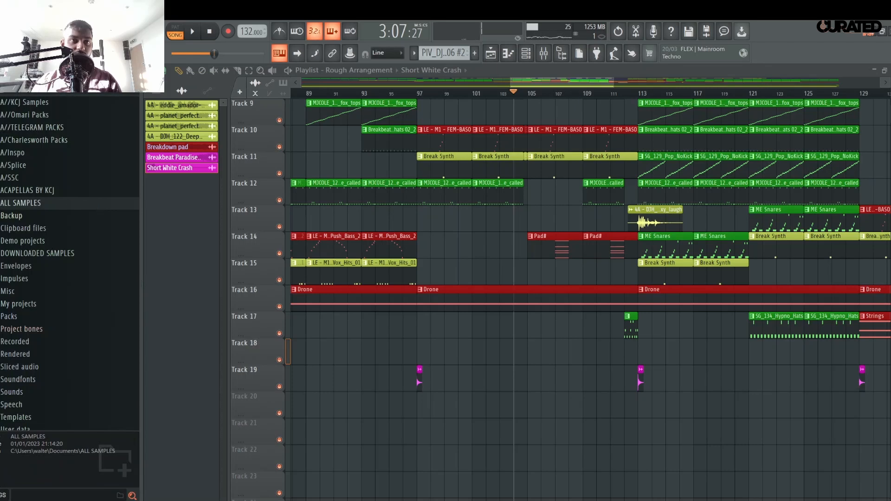
left_click(68, 205)
scroll(81, 383, "down", 7)
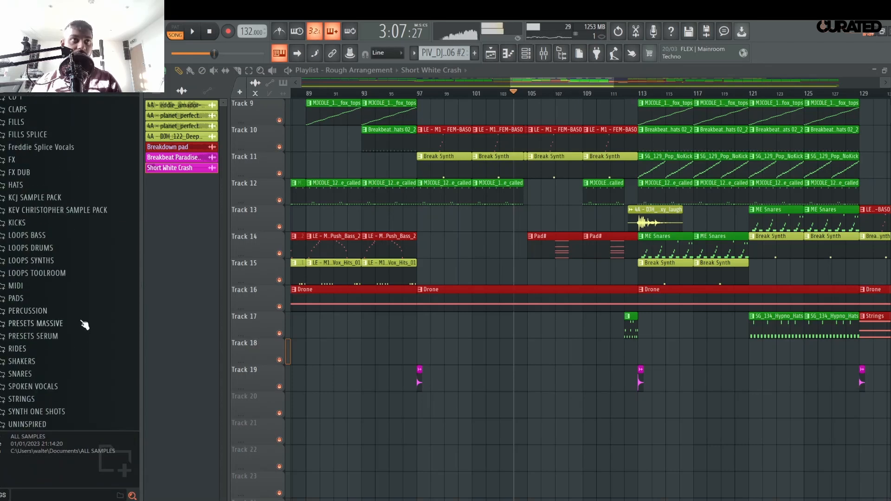
scroll(83, 283, "up", 5)
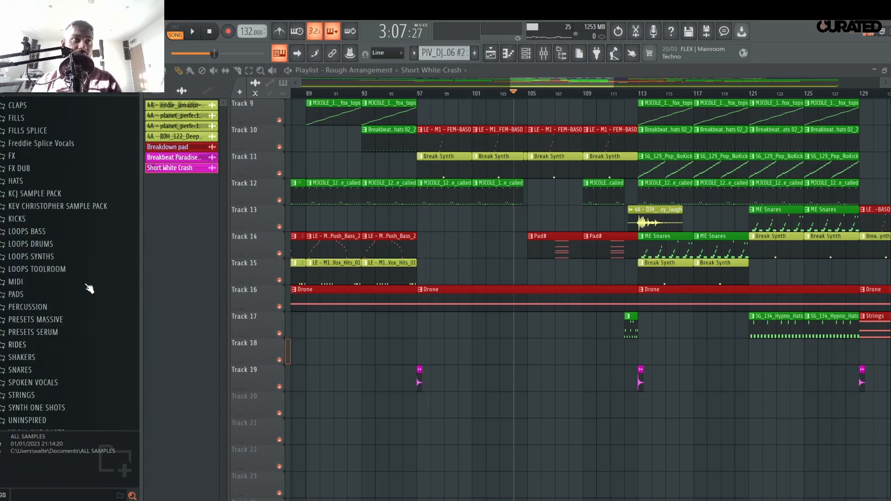
left_click(50, 132)
scroll(62, 223, "up", 3)
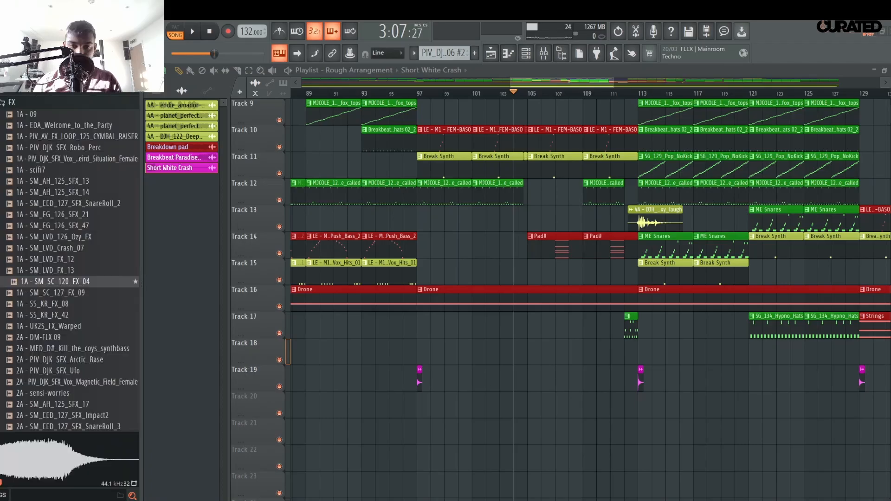
- Place the sample 1A - SM_SC_120_FX_04 at bar 105 on Track 18 and play it with its channel volume lowered
scroll(584, 424, "up", 1)
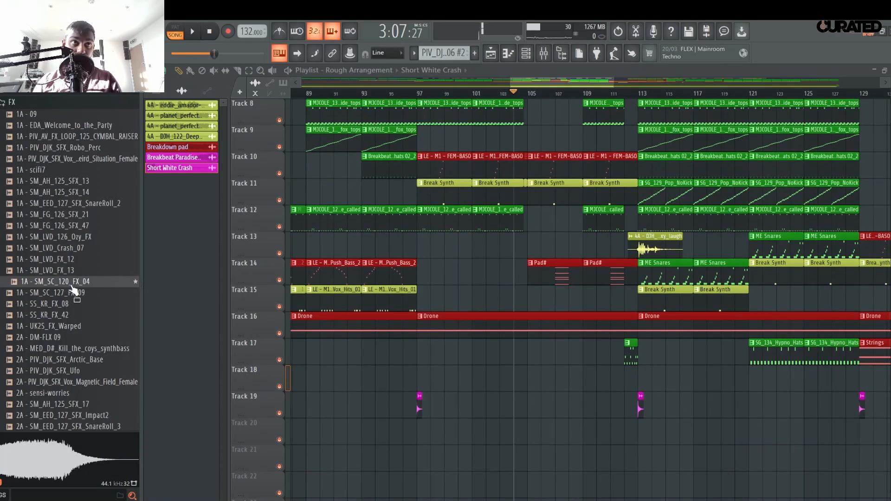
left_click_drag(73, 291, 575, 384)
key("space")
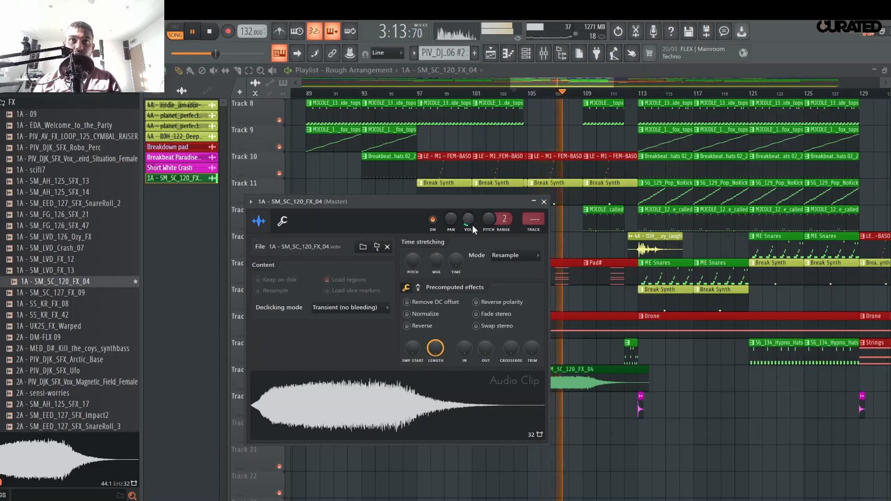
key("Escape")
- Change the colour of the SM_SC_120_FX_04 clip to the magenta used for the crash clips
right_click(529, 378)
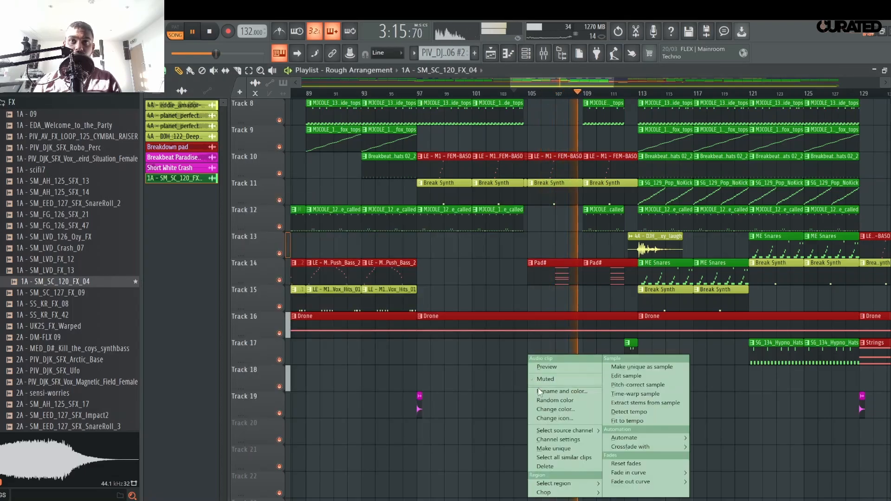
left_click(562, 413)
left_click(567, 398)
key("Return")
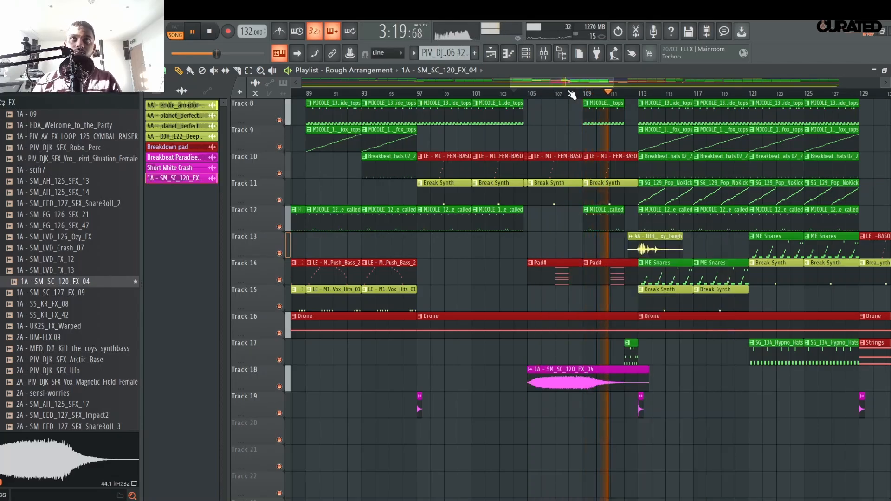
- Play from about bar 127 and place another SM_SC_120_FX_04 clip at bar 129 on Track 20
scroll(567, 92, "down", 4)
scroll(567, 93, "down", 1)
scroll(663, 94, "up", 4)
key("space")
left_click(471, 95)
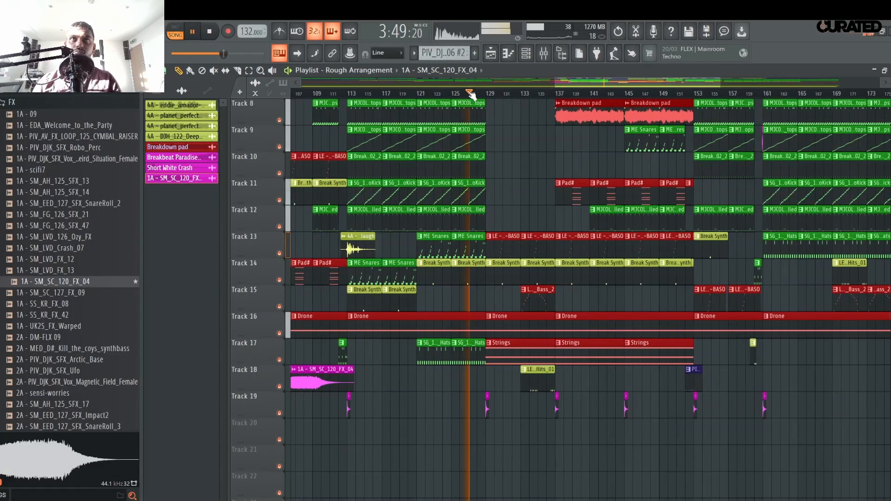
scroll(478, 94, "up", 3)
key("space")
left_click(497, 453)
left_click_drag(497, 453, 499, 433)
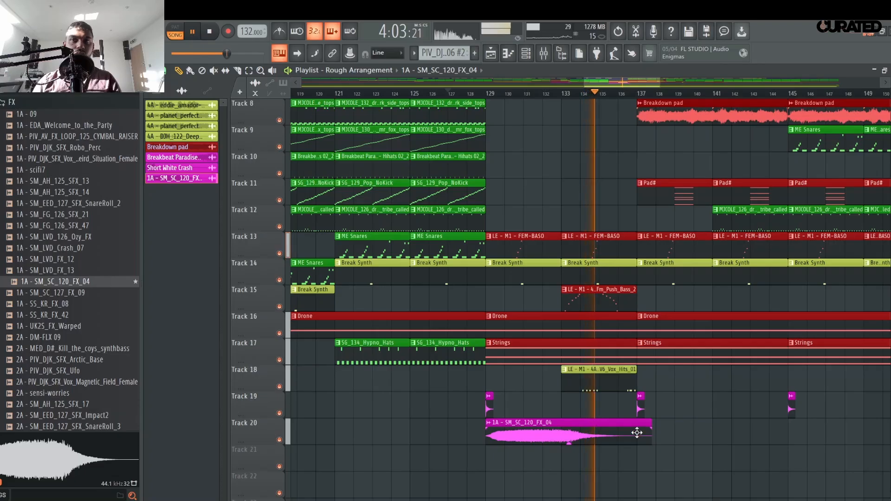
- Add a fade-out to the Track 20 effect clip, compare the section with and without it, and delete the clip
left_click_drag(653, 434, 543, 412)
right_click(546, 420)
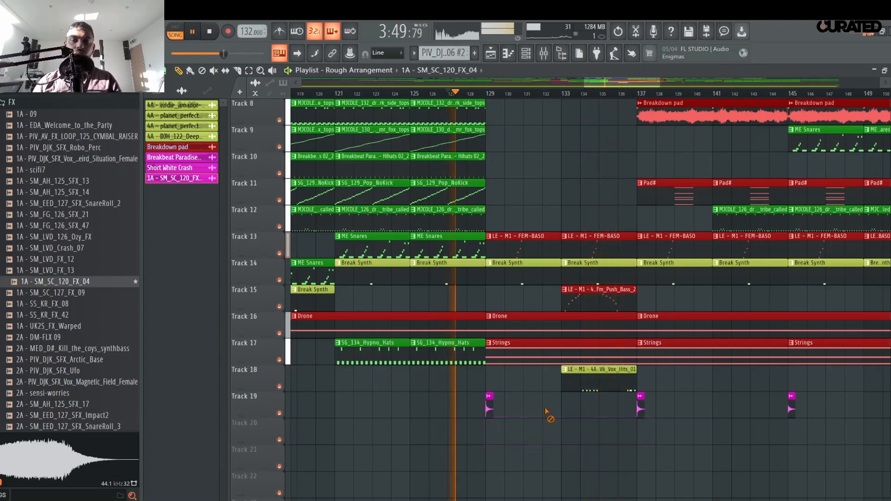
key("ctrl+z")
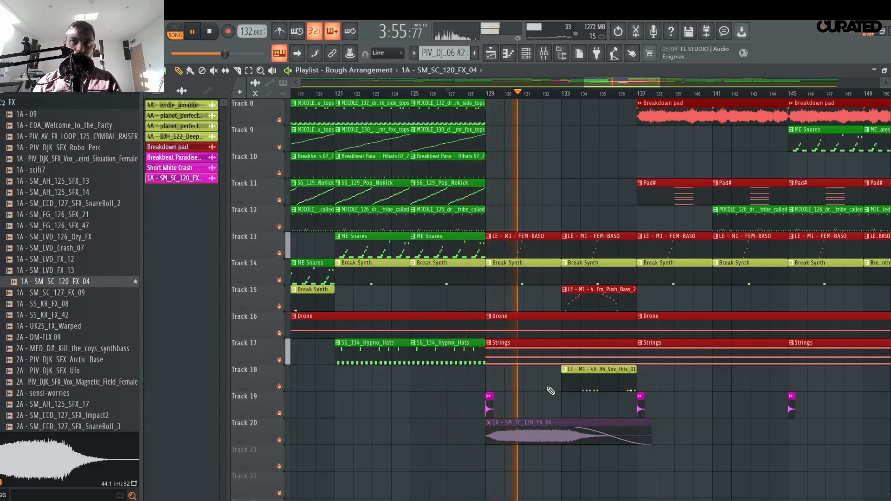
left_click(541, 419)
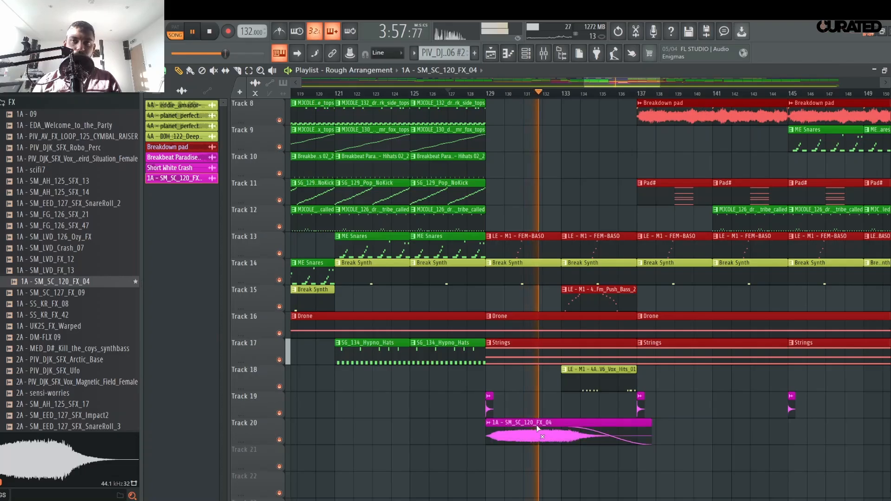
key("space")
right_click(535, 429)
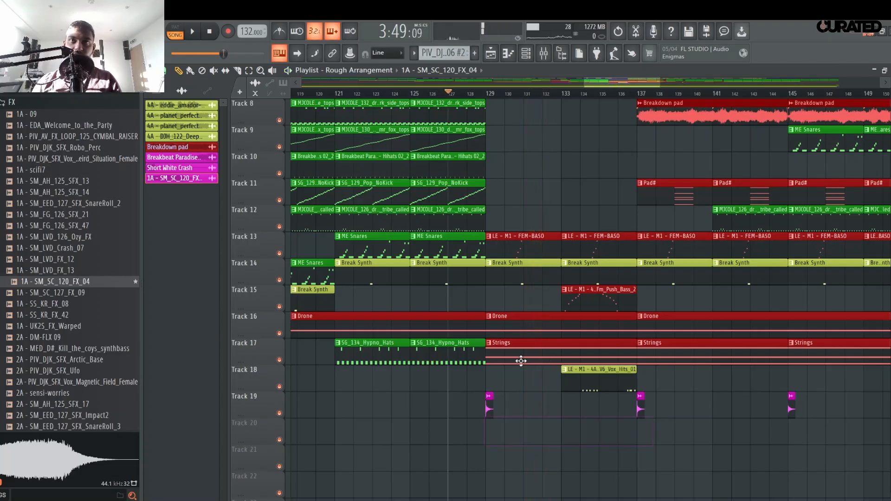
- Place an SM_SC_120_FX_04 clip at bar 137 on Track 20 and play into the breakdown from just before it
scroll(528, 356, "up", 3)
scroll(528, 356, "up", 1)
scroll(575, 94, "down", 3)
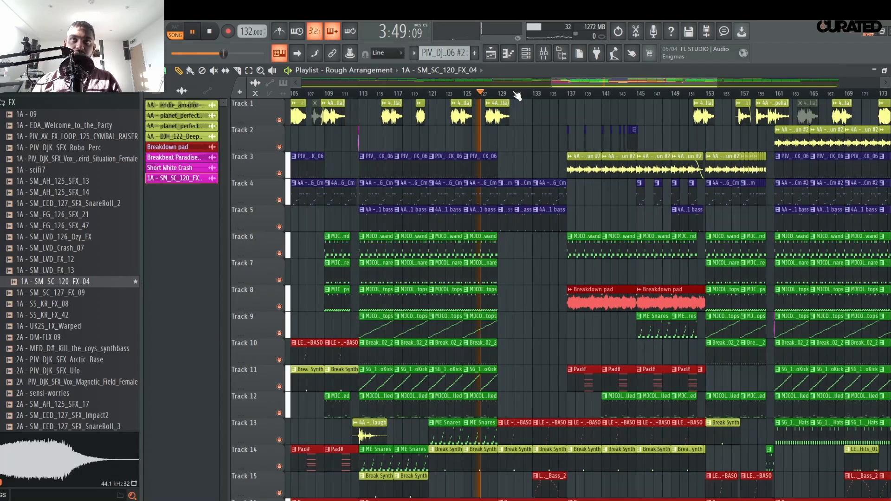
key("space")
left_click(576, 94)
scroll(651, 95, "up", 3)
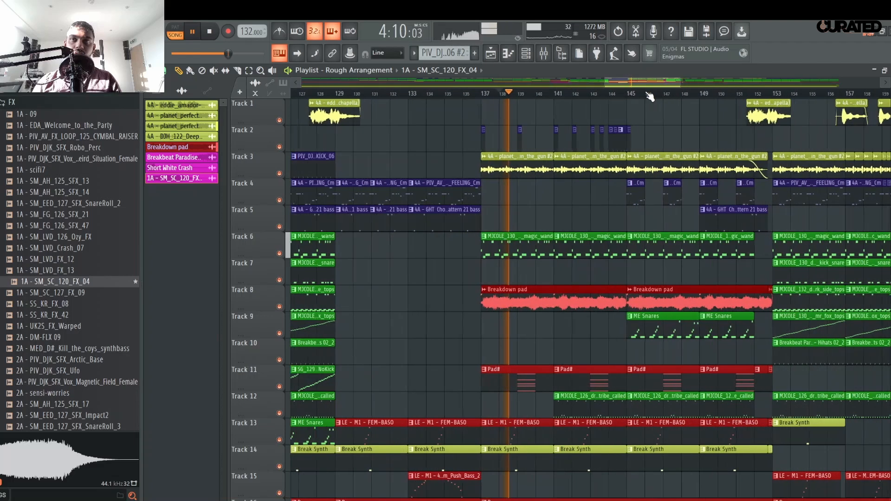
scroll(511, 382, "down", 4)
key("space")
left_click(483, 469)
key("space")
left_click(465, 95)
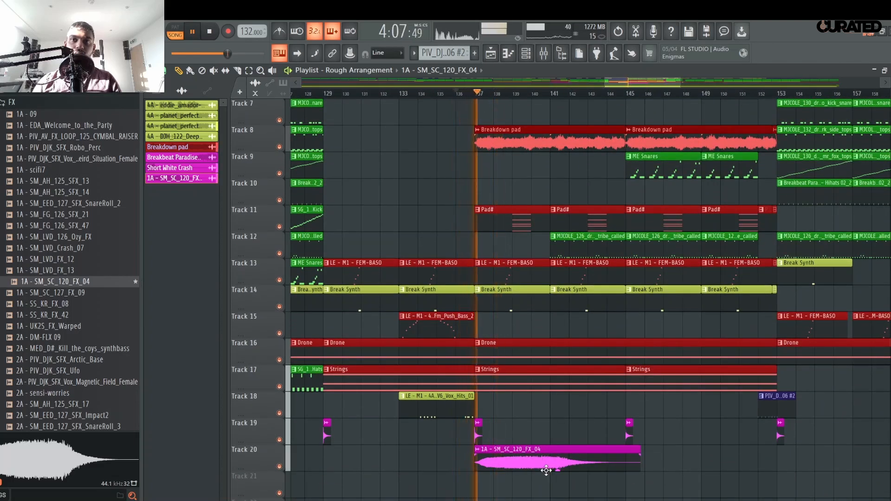
- Lower the Track 20 effect clip's gain to -3.7 dB, stop playback and set the playhead to bar 129
mouse_move(558, 471)
left_click_drag(558, 470, 554, 469)
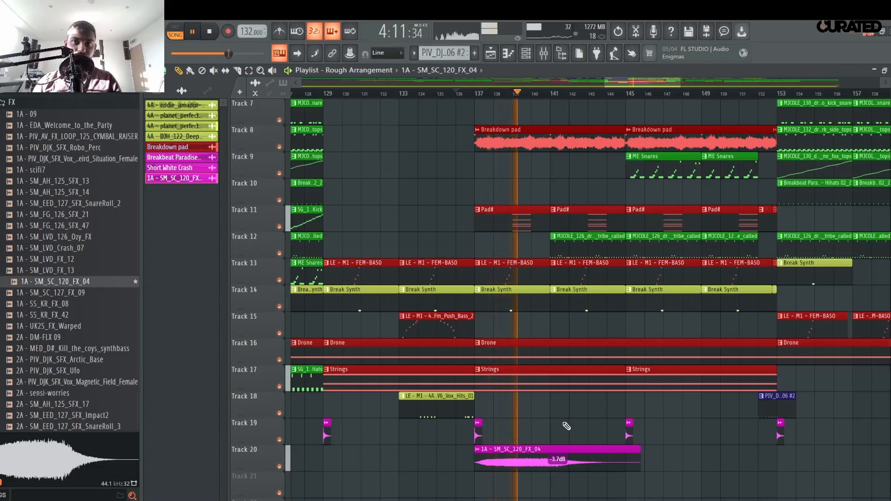
key("space")
left_click(324, 95)
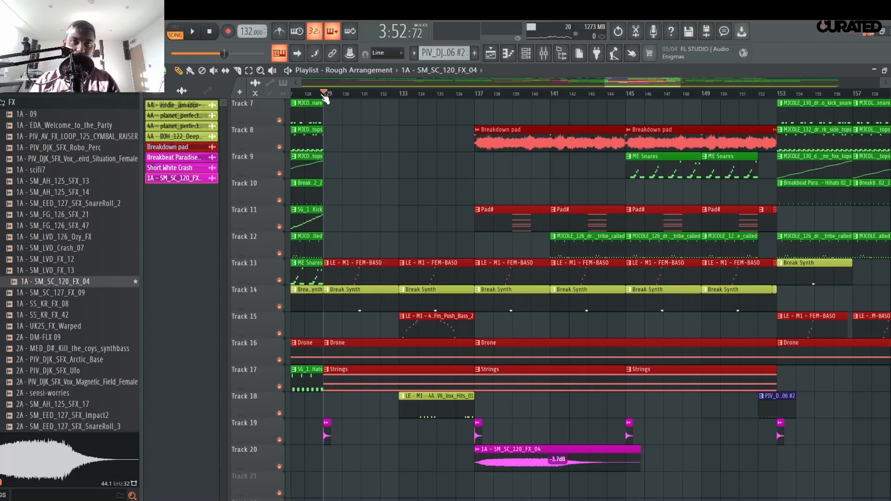
- Collapse the expanded FX sample folder and open the FX folder inside KEV CHRISTOPHER SAMPLE PACK
scroll(394, 99, "down", 2)
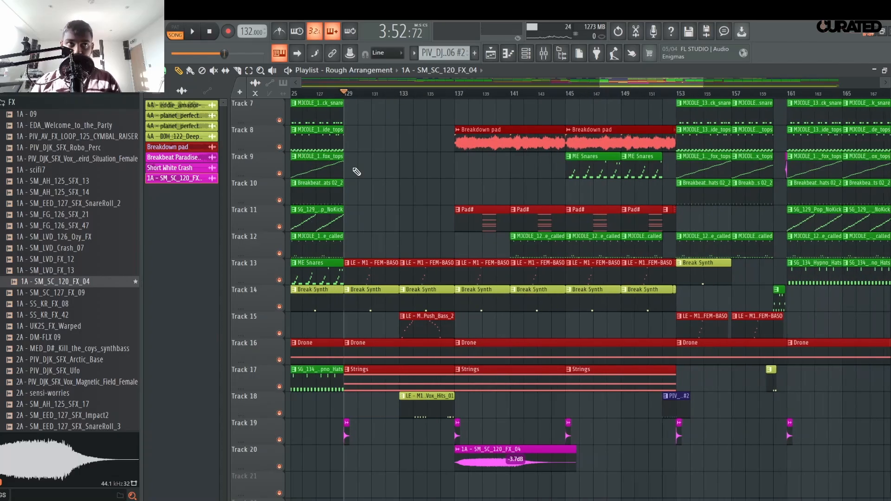
scroll(83, 279, "up", 6)
scroll(83, 278, "down", 1)
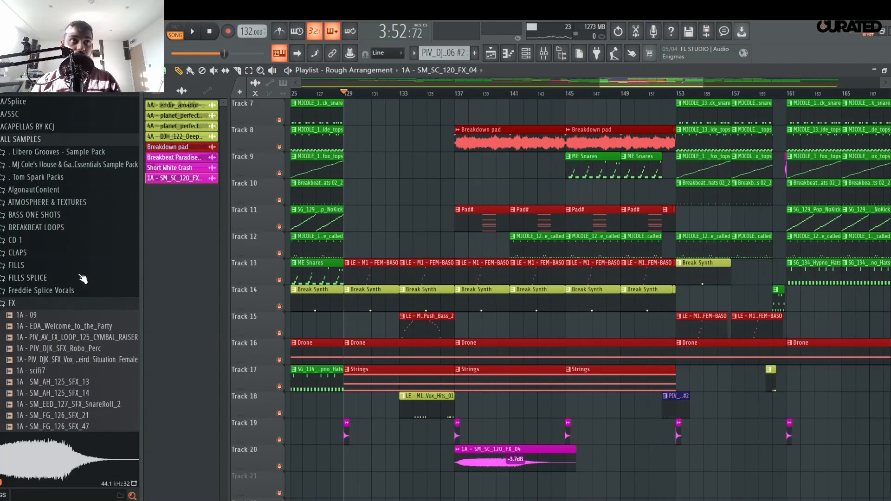
left_click(61, 305)
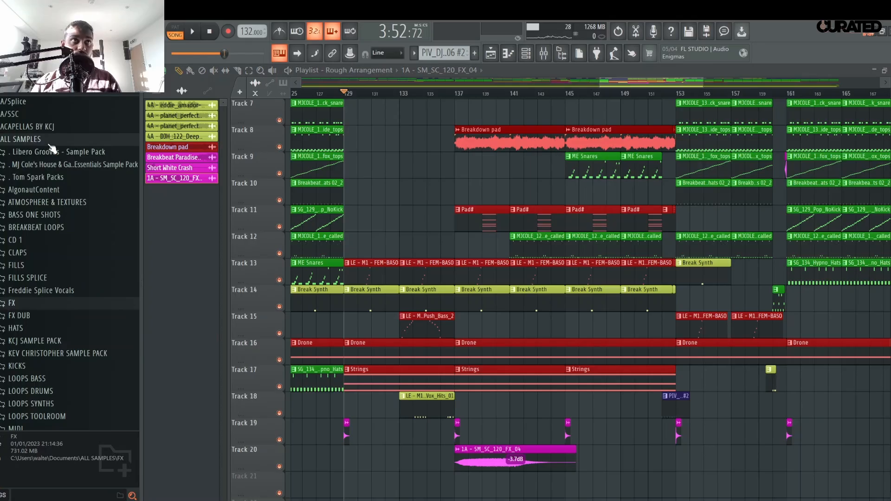
left_click(51, 142)
left_click(35, 193)
scroll(65, 288, "down", 4)
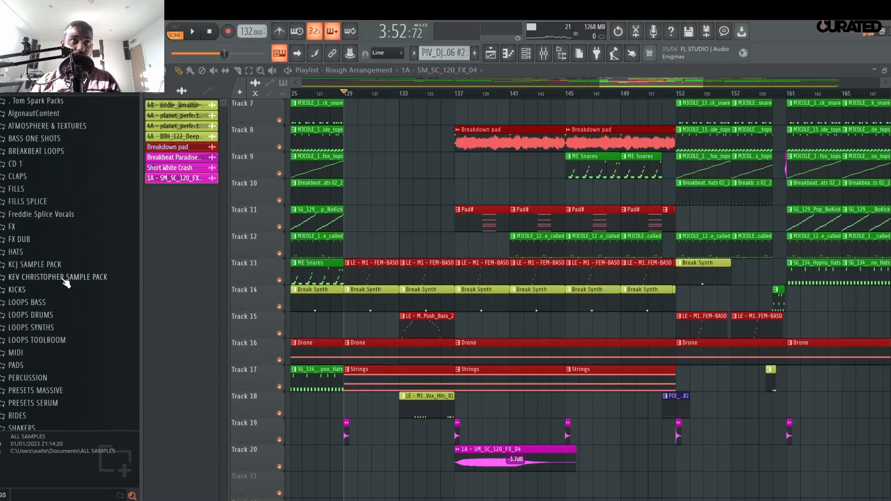
left_click(65, 277)
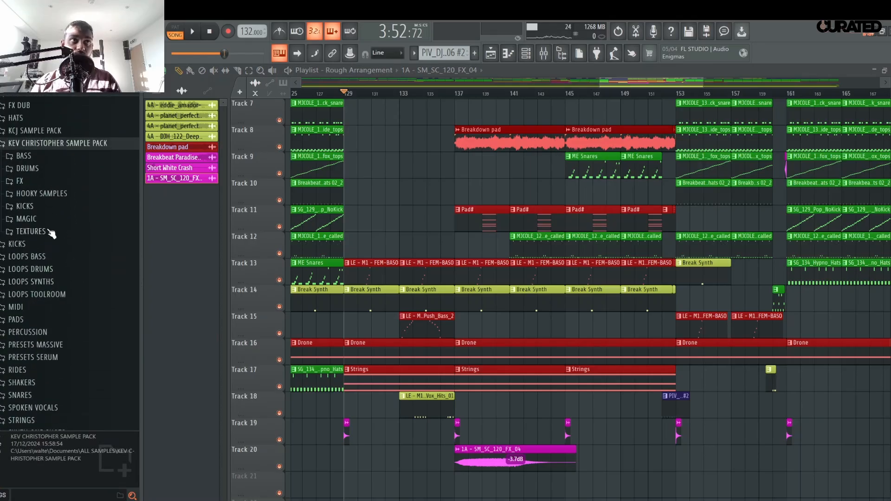
left_click(48, 184)
- Audition the pack's crash and dub laser effects, including Dub Laser FX 135 and Reverse and Crash FX Verb + Delay 135
left_click(60, 207)
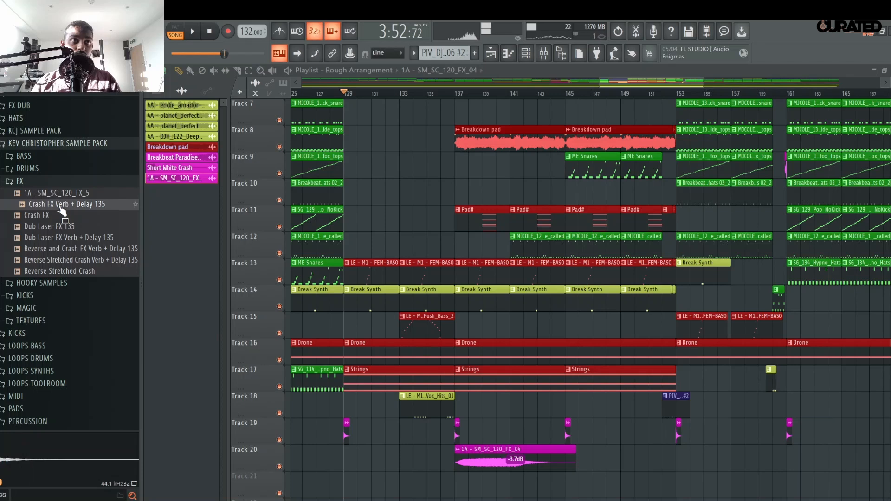
left_click(67, 226)
left_click(70, 236)
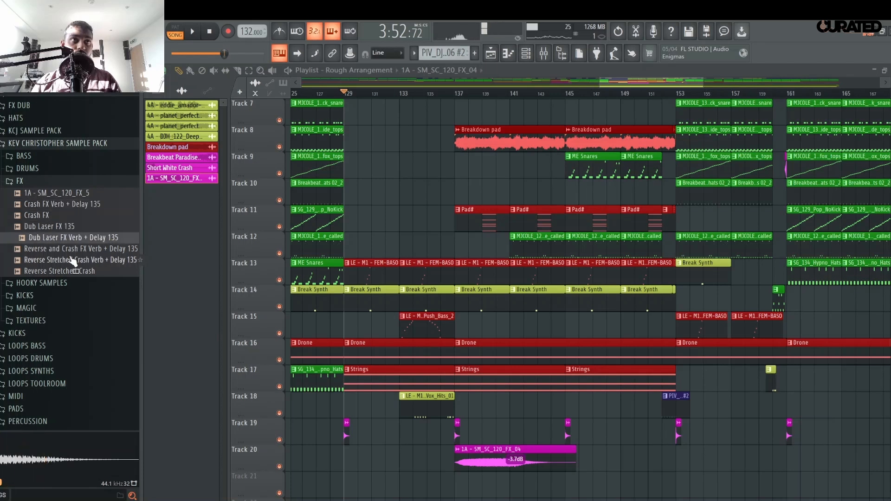
left_click(72, 250)
key("Up")
key("Up")
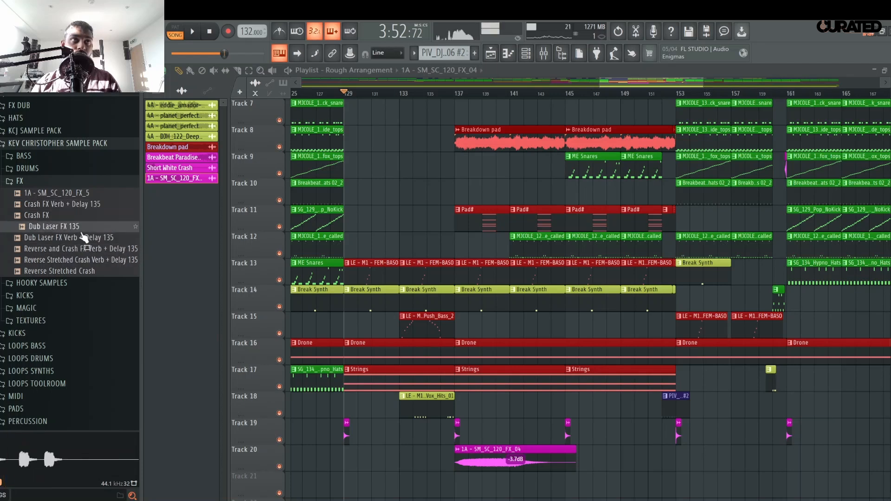
key("Down")
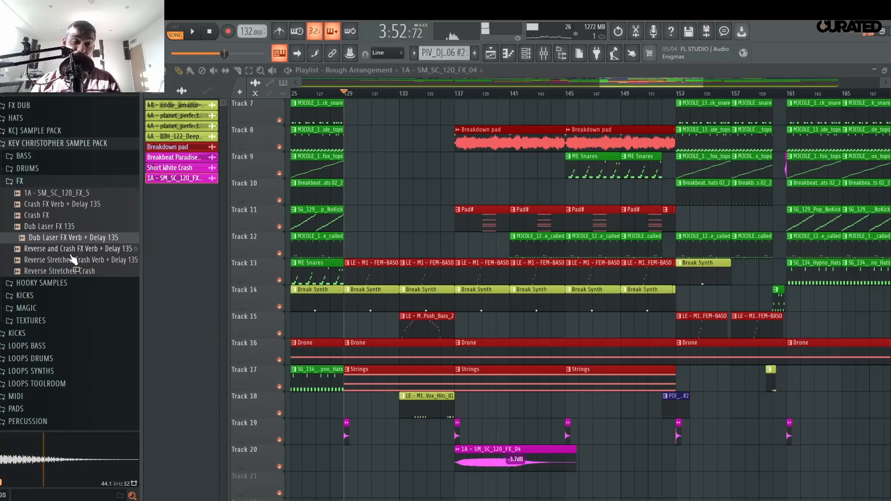
key("Down")
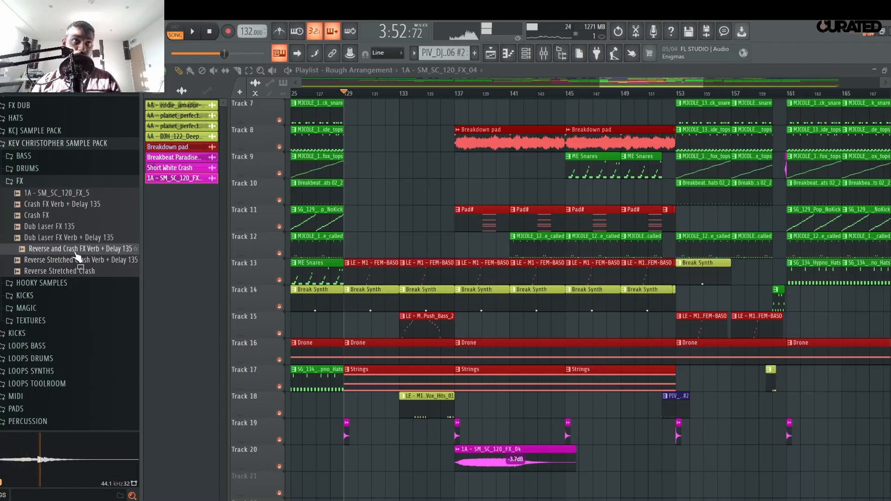
- Place Reverse and Crash FX Verb + Delay 135 at bar 129 on Track 21 and set its time-stretching mode to Stretch Pro
left_click_drag(76, 256, 349, 444)
double_click(366, 439)
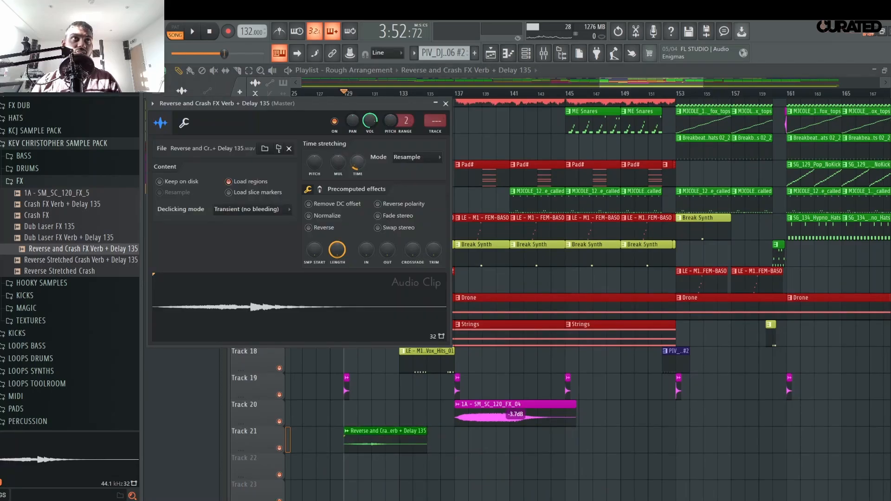
left_click(406, 155)
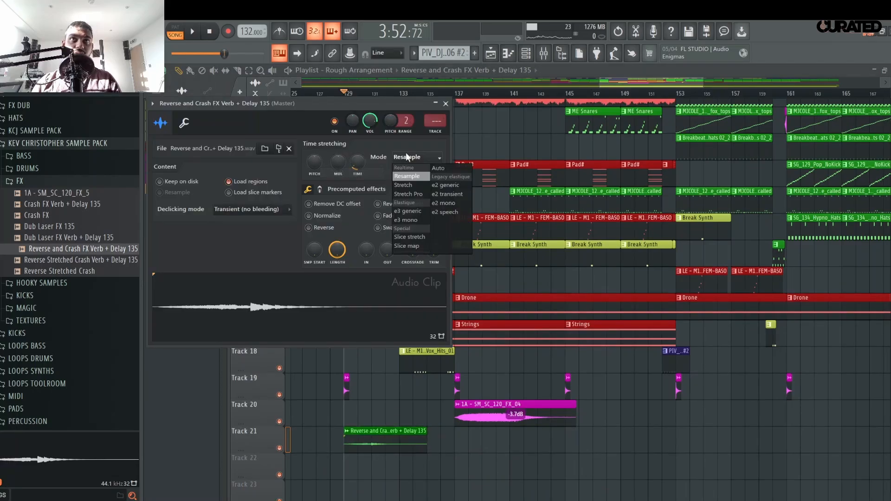
left_click(405, 194)
left_click(342, 174)
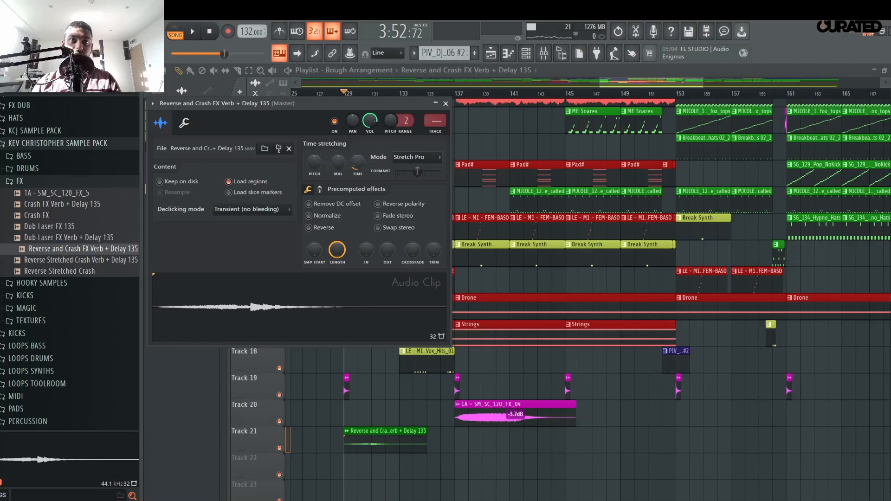
- Change the colour of the Reverse and Crash FX clip to the My Magenta preset
left_click(347, 432)
left_click(386, 410)
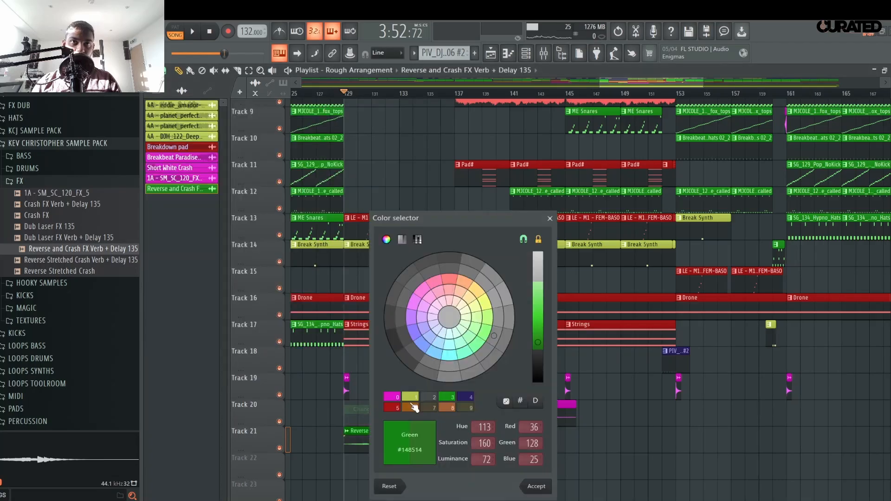
left_click(392, 396)
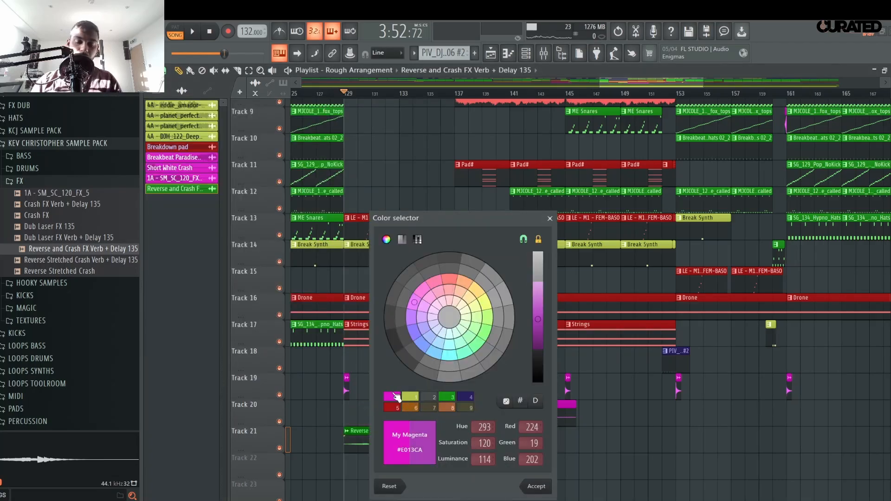
key("Return")
- Play briefly from bar 129, stop, and move the Reverse and Crash FX clip to about bar 23 on Track 20
key("space")
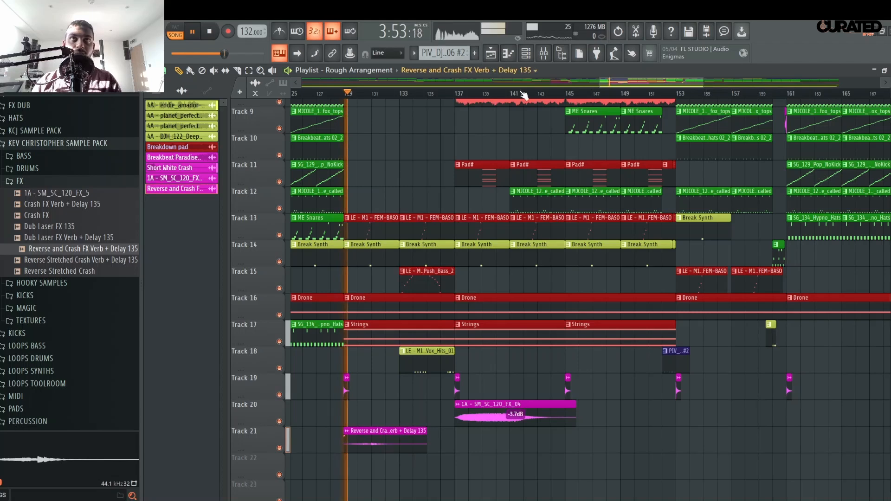
scroll(487, 269, "down", 5)
scroll(486, 269, "down", 1)
scroll(486, 269, "down", 3)
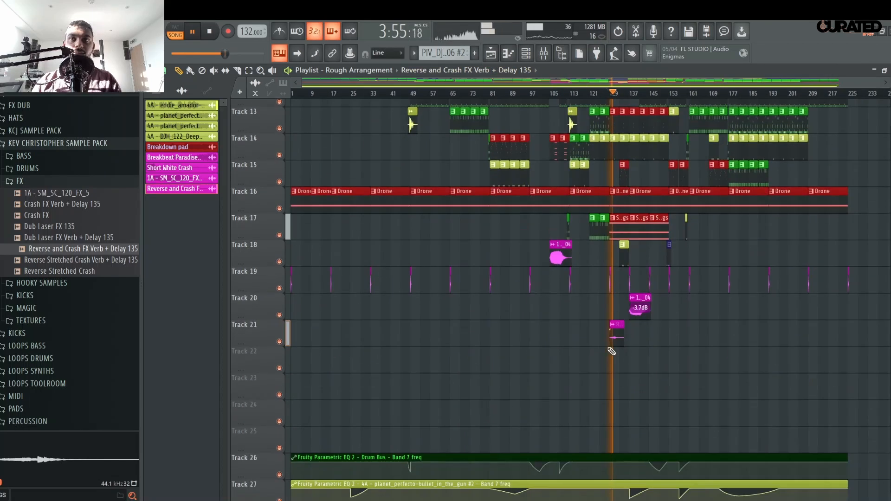
key("space")
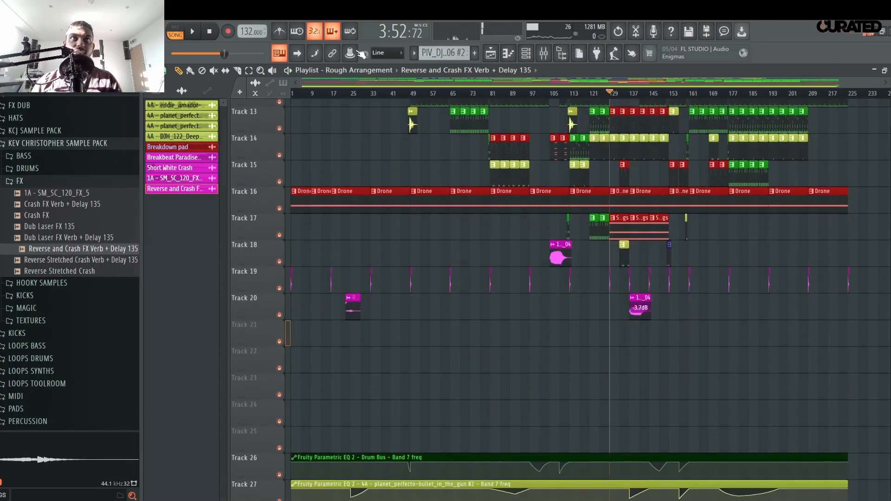
scroll(358, 100, "up", 5)
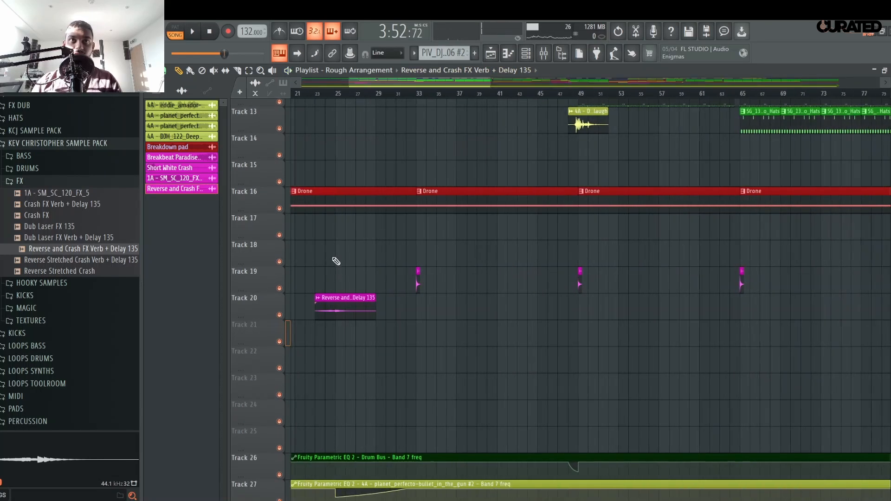
- Audition the Reverse Stretched Crash samples, Crash FX and Crash FX Verb + Delay 135
left_click(58, 258)
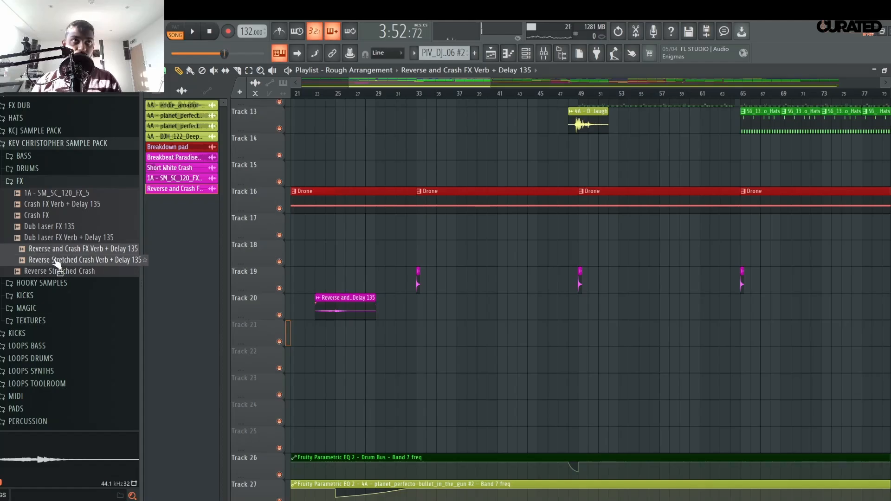
left_click(86, 273)
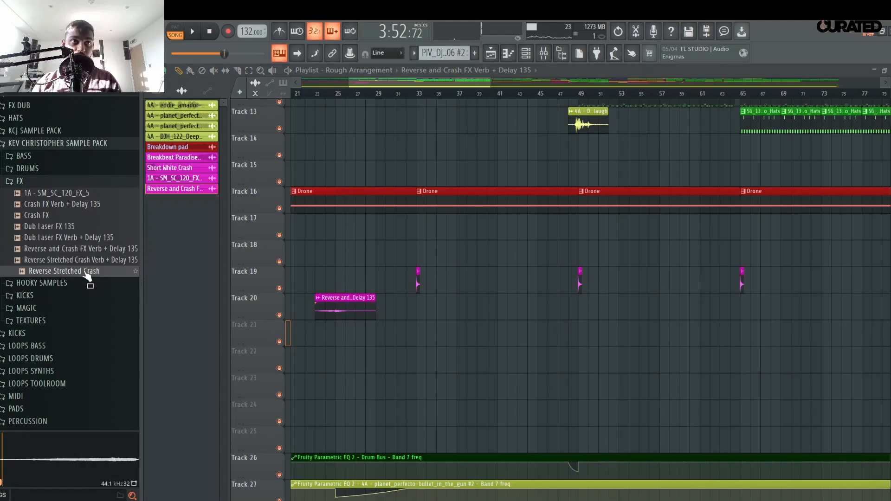
left_click(69, 217)
left_click(84, 206)
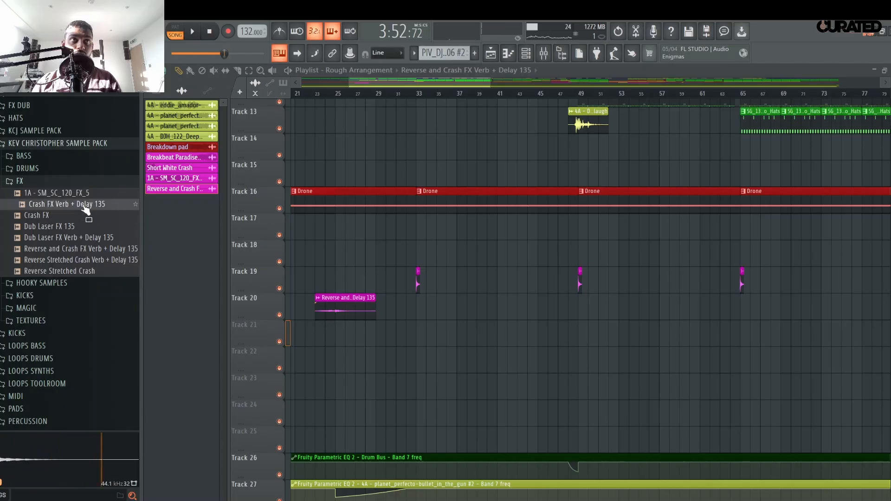
- Move the Reverse and Crash FX clip to bar 31 on Track 20 and lower its channel volume during playback
left_click_drag(352, 305, 433, 305)
key("space")
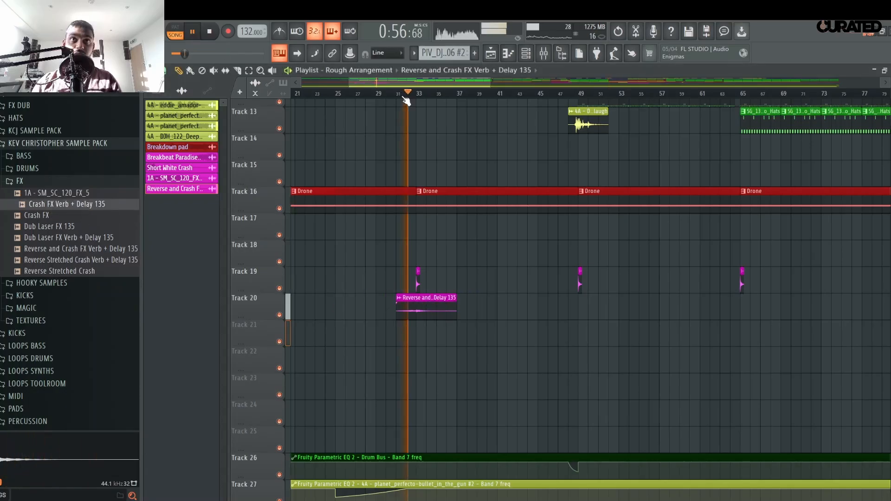
scroll(418, 163, "up", 3)
double_click(480, 304)
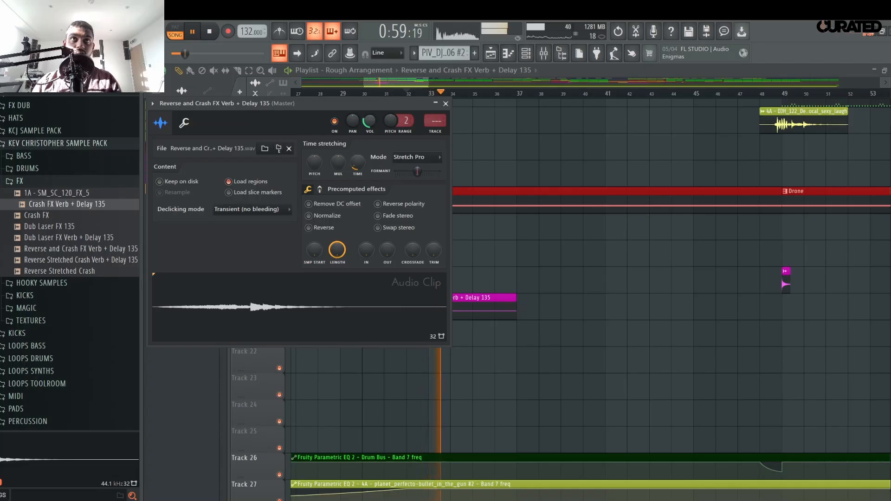
key("space")
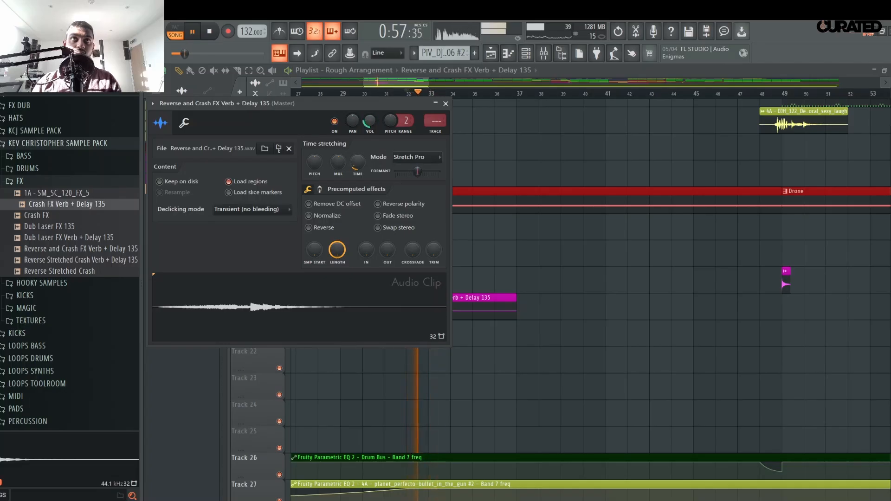
scroll(565, 292, "up", 3)
scroll(565, 293, "up", 9)
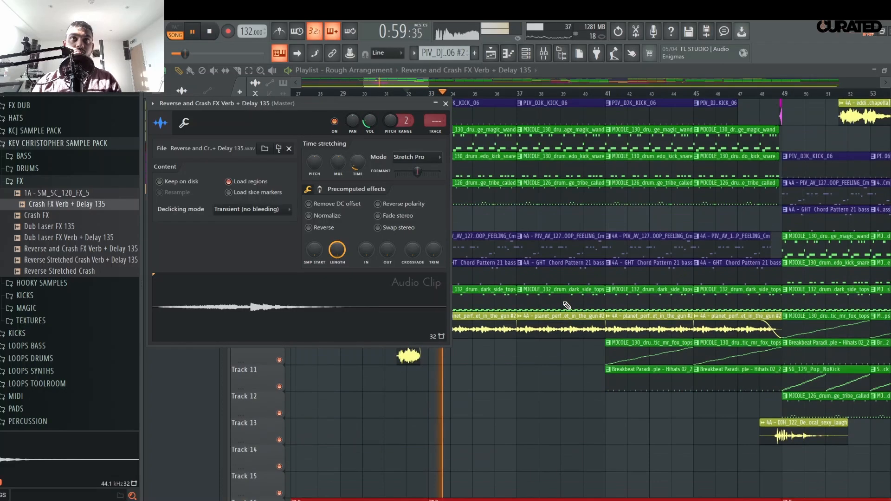
key("Escape")
- Replay the transition into bar 33 from about bar 31 and raise the Reverse and Crash FX channel volume slightly
scroll(460, 361, "down", 8)
left_click_drag(408, 94, 389, 93)
left_click(477, 386)
right_click(478, 386)
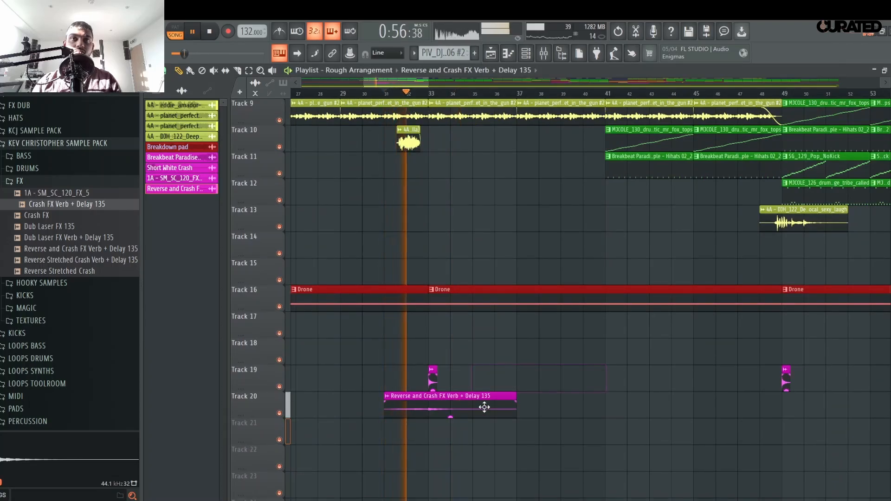
double_click(483, 408)
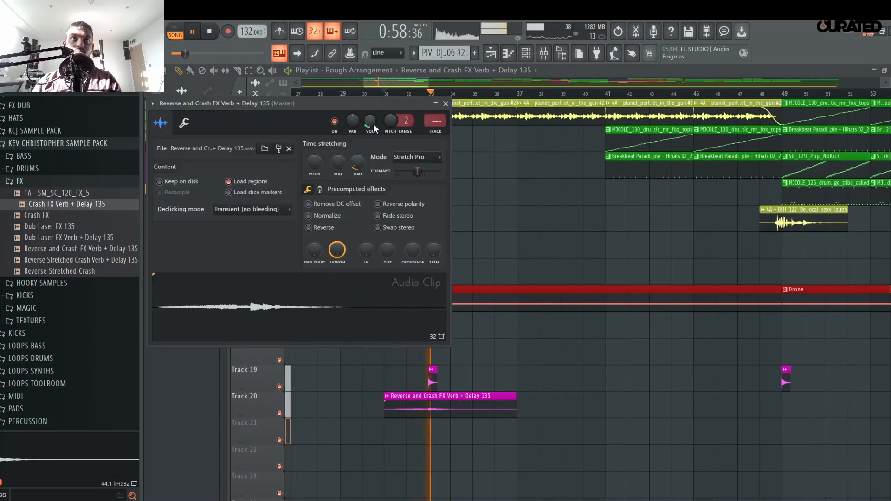
left_click_drag(374, 122, 374, 114)
key("space")
key("space")
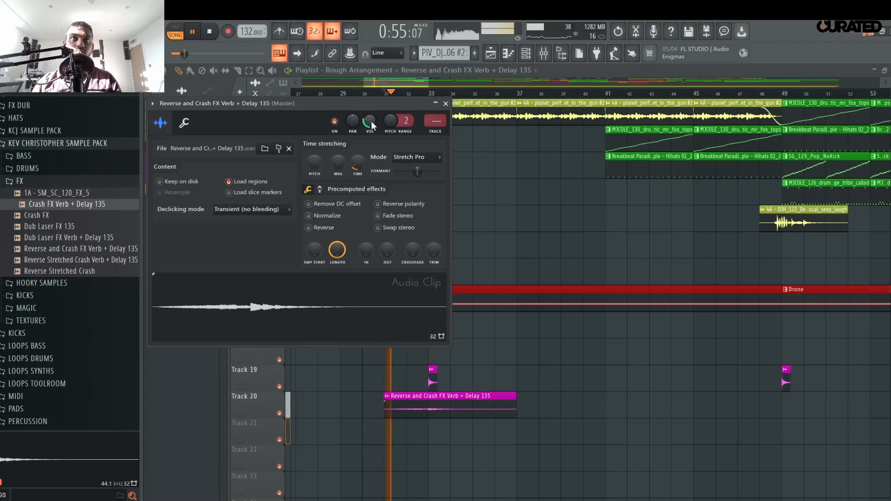
left_click(446, 103)
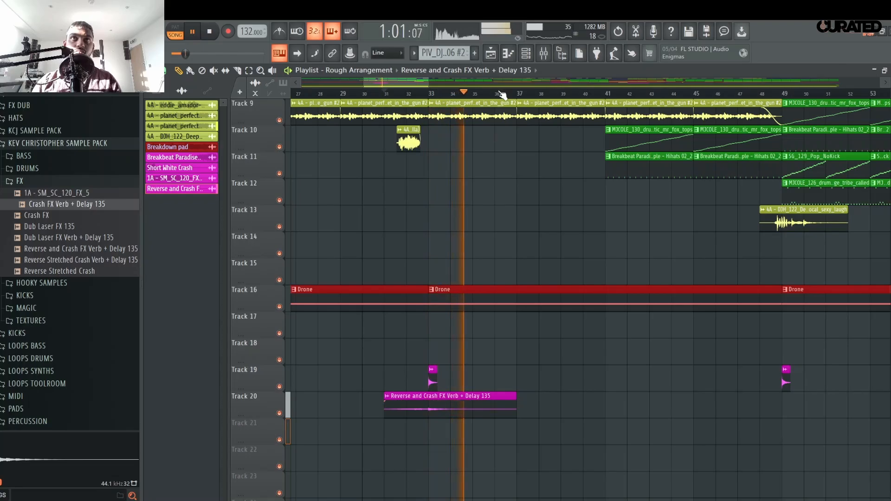
- Place a Reverse and Crash FX clip at bar 47 on Track 20 and play the transition into bar 49
scroll(503, 95, "down", 5)
scroll(559, 96, "down", 2)
scroll(470, 97, "up", 6)
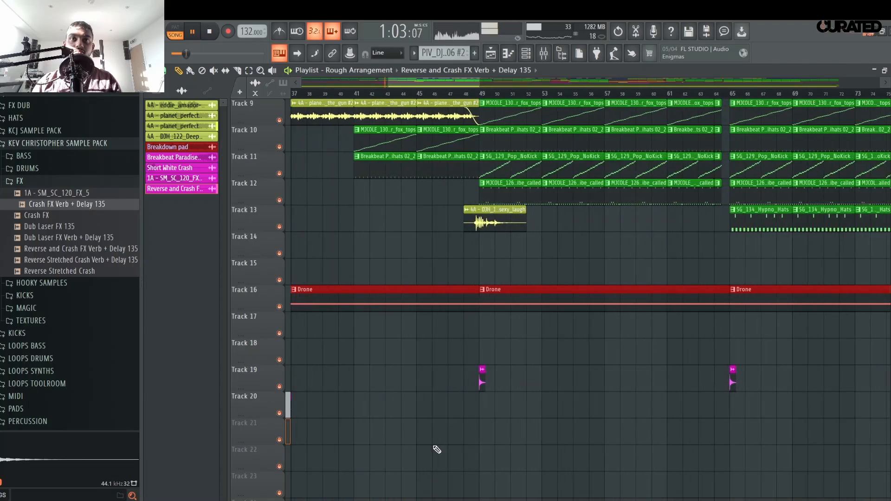
left_click(439, 403)
left_click(462, 96)
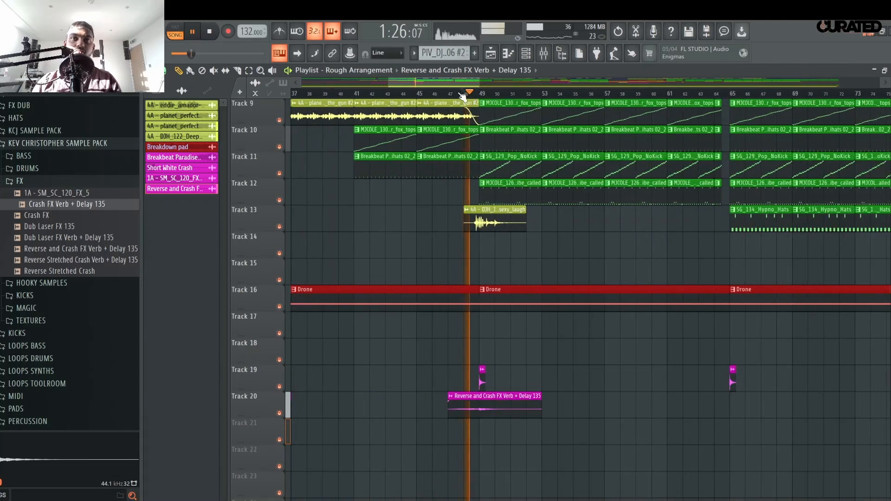
scroll(465, 95, "down", 4)
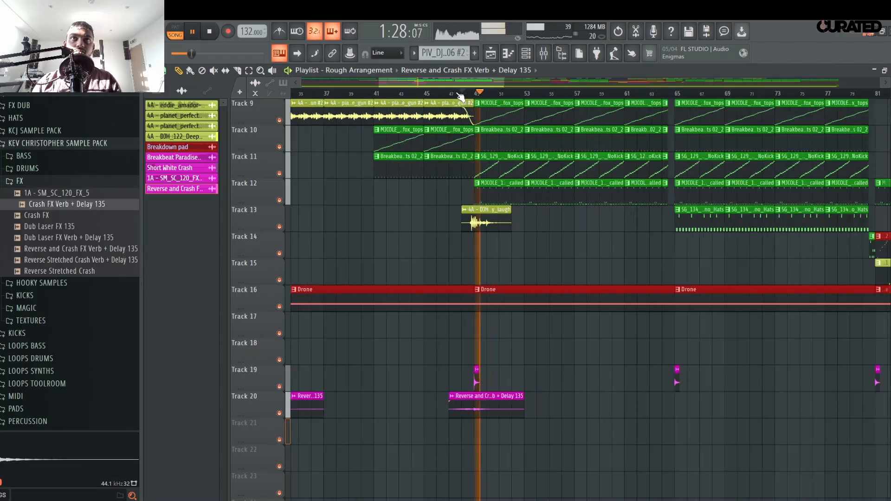
- Place a Reverse and Crash FX clip at bar 63 on Track 20, play the transition into bar 65, and stop playback
scroll(570, 97, "up", 5)
left_click(508, 404)
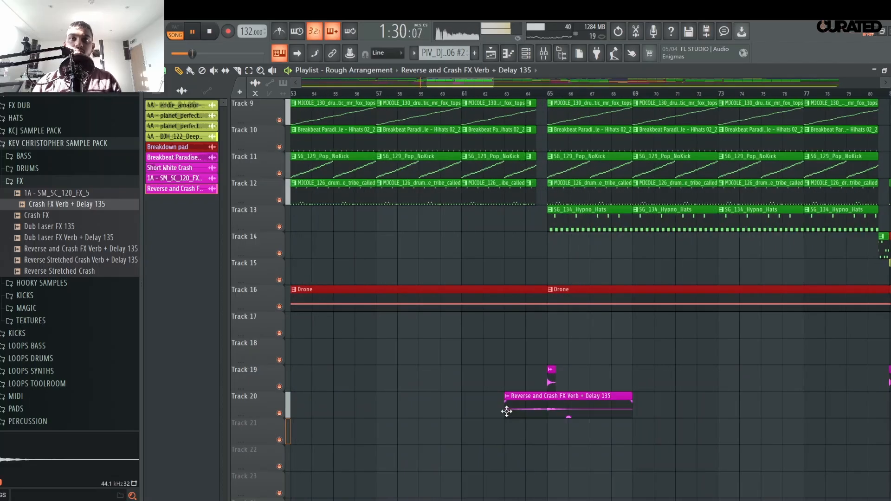
scroll(533, 119, "up", 1)
key("space")
left_click(529, 97)
key("space")
scroll(530, 99, "down", 2)
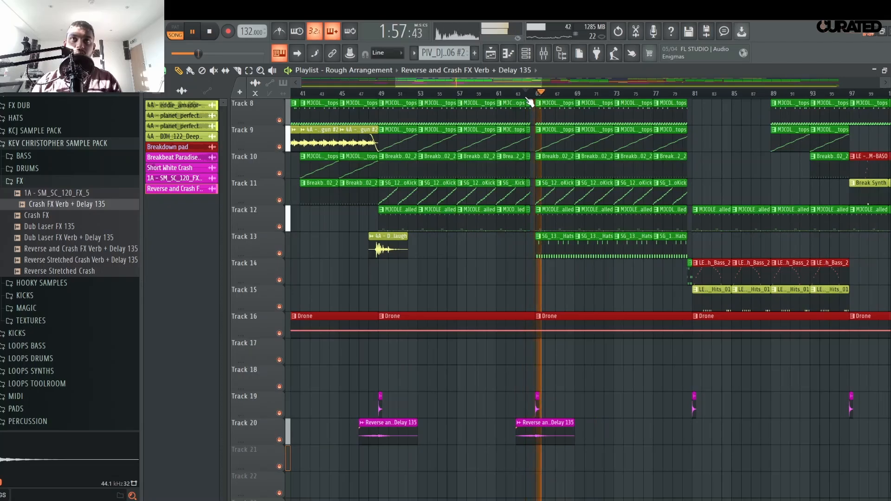
key("space")
- Add a Reverse and Crash FX clip at bar 79 on Track 20 and play the transition into bar 81
scroll(536, 95, "down", 1)
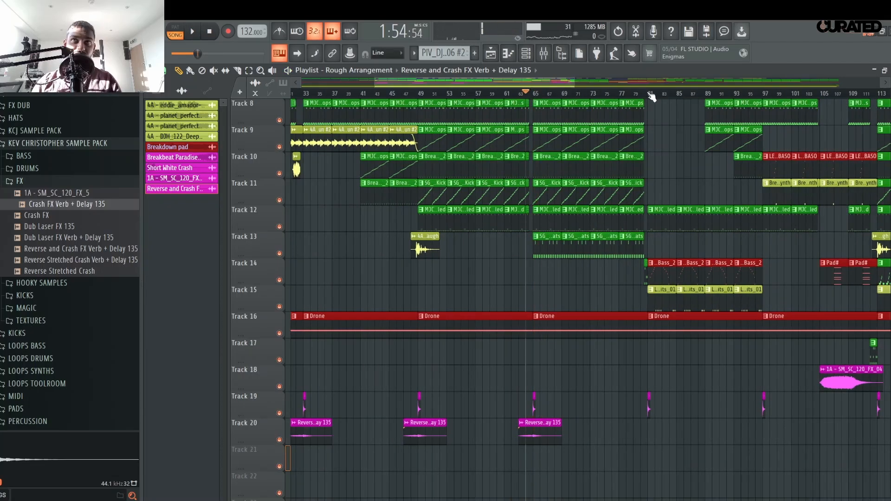
scroll(652, 96, "up", 3)
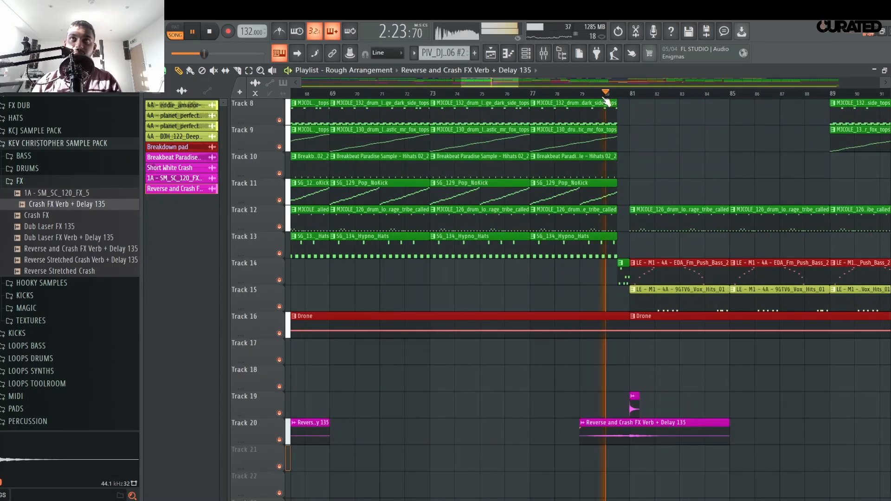
scroll(606, 101, "down", 8)
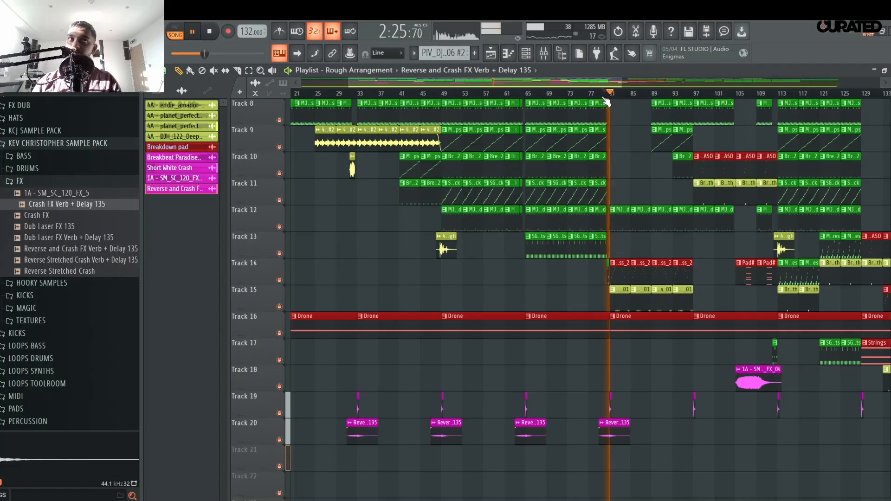
- Place a Reverse and Crash FX clip at bar 87 on Track 20 and play from about bar 89
scroll(656, 82, "up", 8)
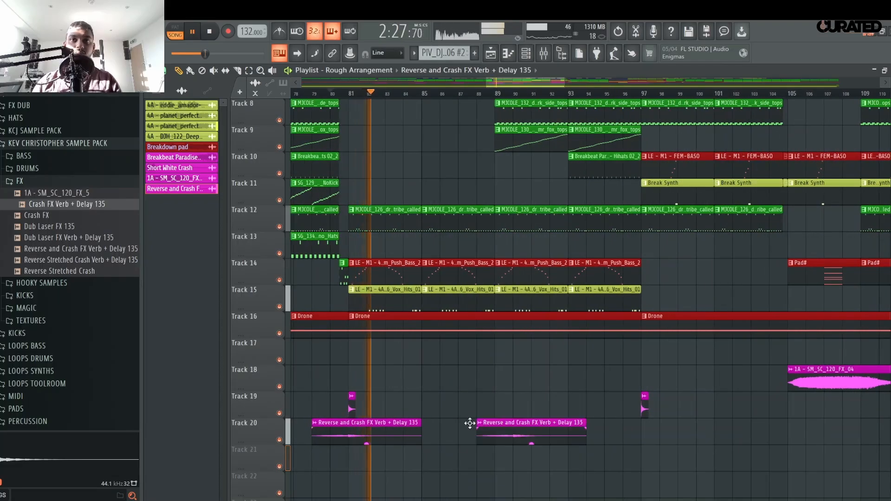
left_click(494, 93)
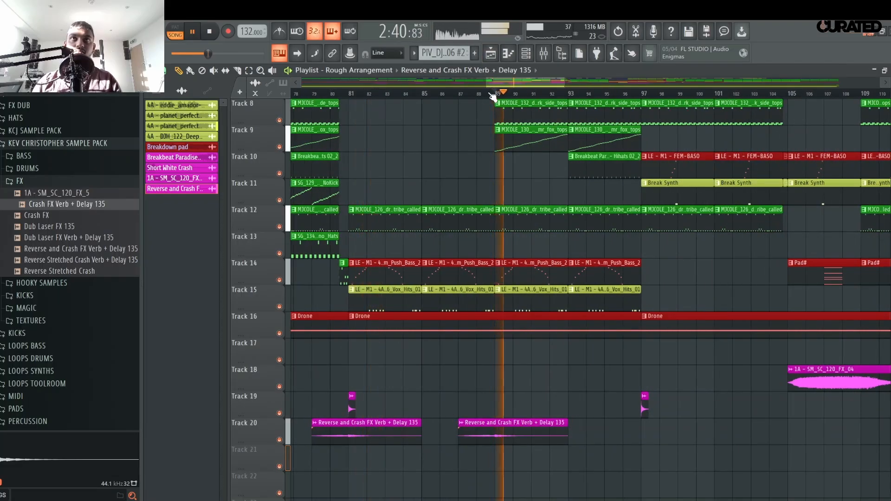
scroll(696, 94, "down", 3)
scroll(697, 91, "up", 3)
- Play from about bar 96 and place a Reverse and Crash FX clip at bar 95 on Track 20
scroll(694, 278, "up", 3)
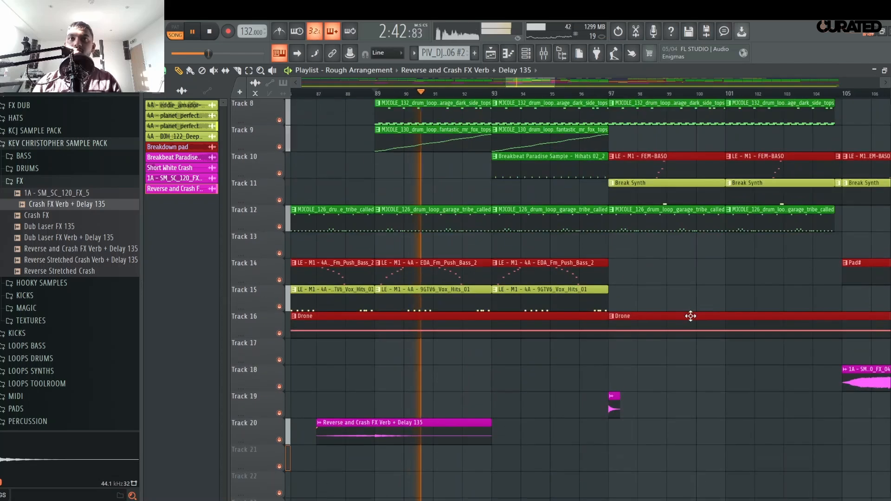
scroll(678, 320, "up", 3)
left_click(578, 94)
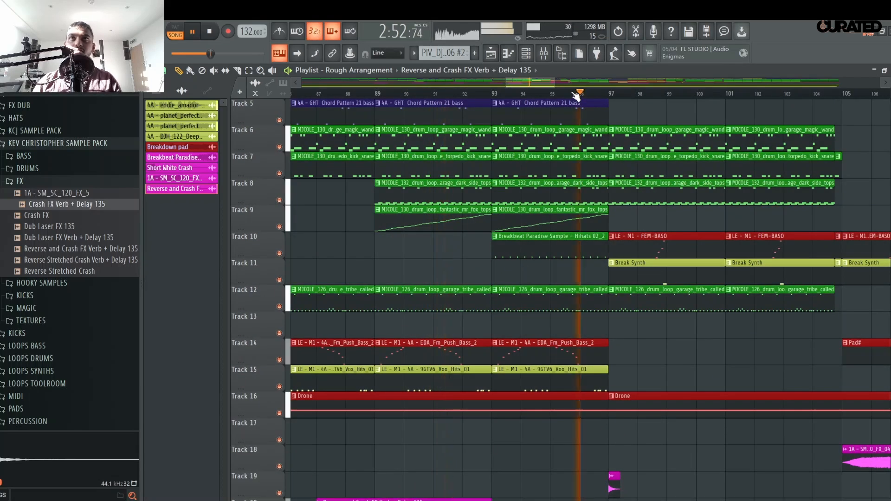
scroll(630, 411, "down", 5)
left_click(552, 387)
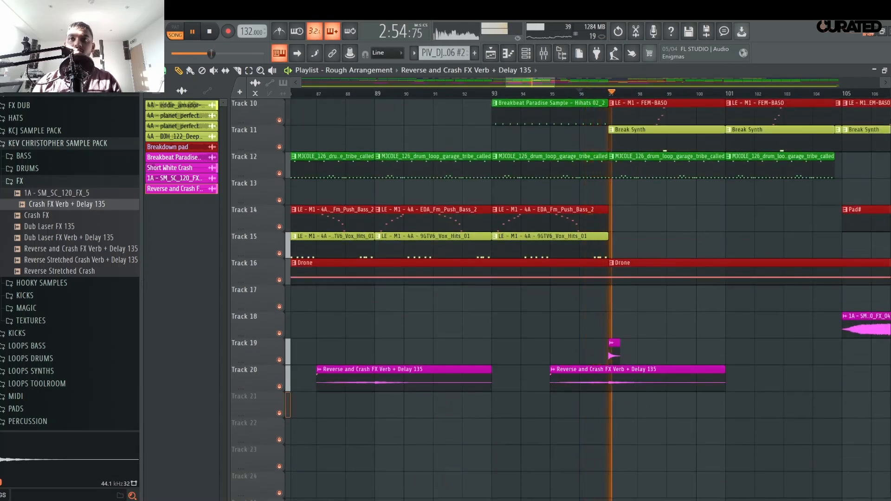
scroll(572, 100, "down", 6)
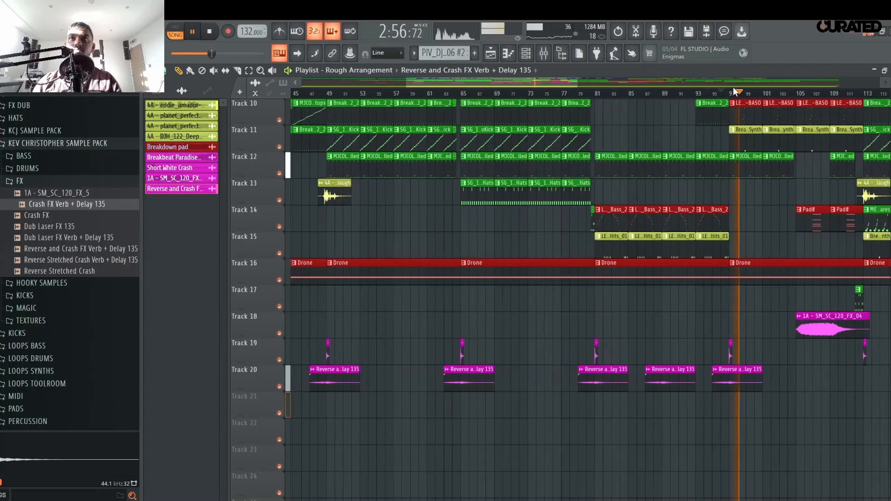
- Place a Reverse and Crash FX clip at bar 111 on Track 20 and play from about bar 112 into bar 113
scroll(597, 253, "up", 6)
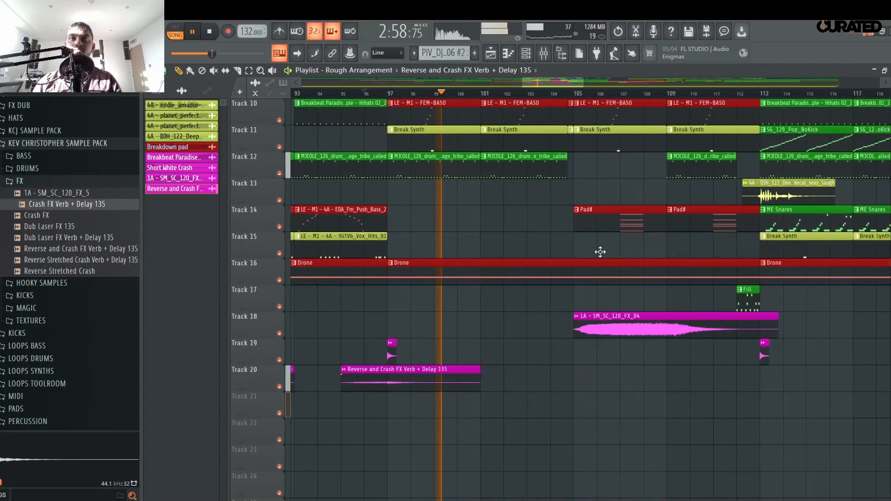
scroll(495, 413, "up", 5)
scroll(495, 413, "up", 4)
scroll(774, 125, "down", 3)
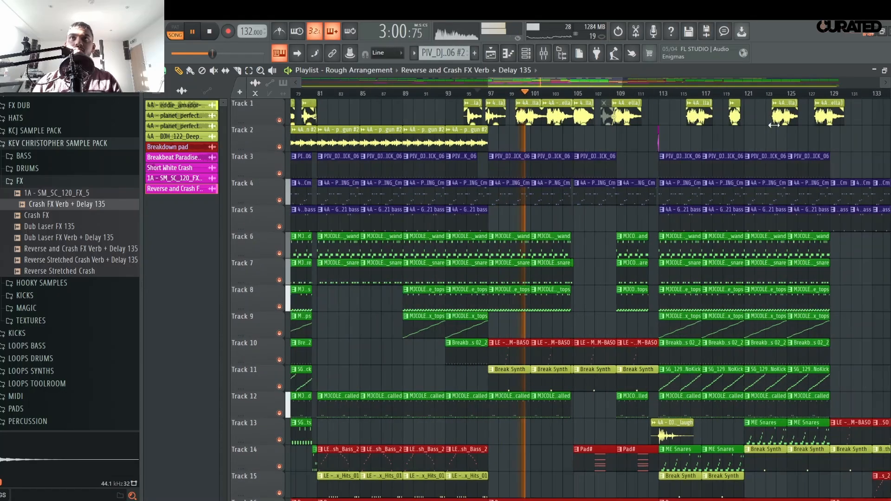
scroll(706, 99, "up", 3)
scroll(604, 335, "down", 6)
left_click_drag(537, 441, 563, 477)
left_click(588, 93)
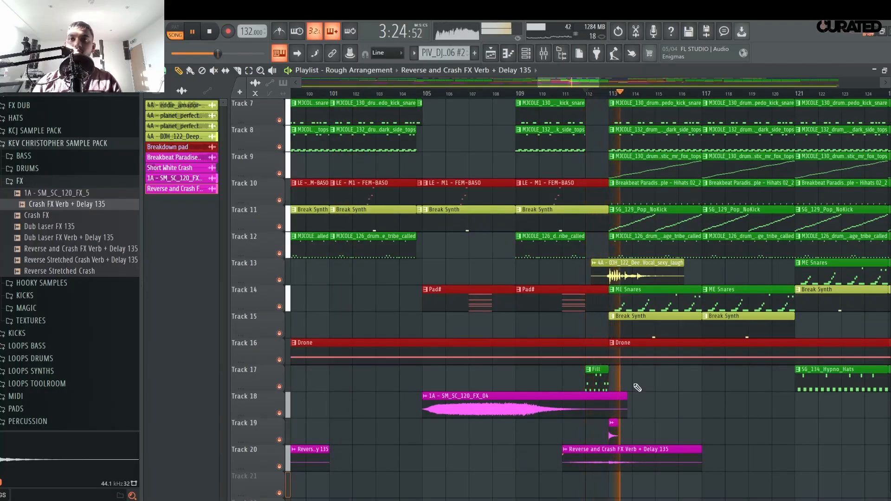
- Replace the bar 111 clip on Track 20 with one ending at bar 116, split at bar 113 with a fade-out on each part
right_click(615, 459)
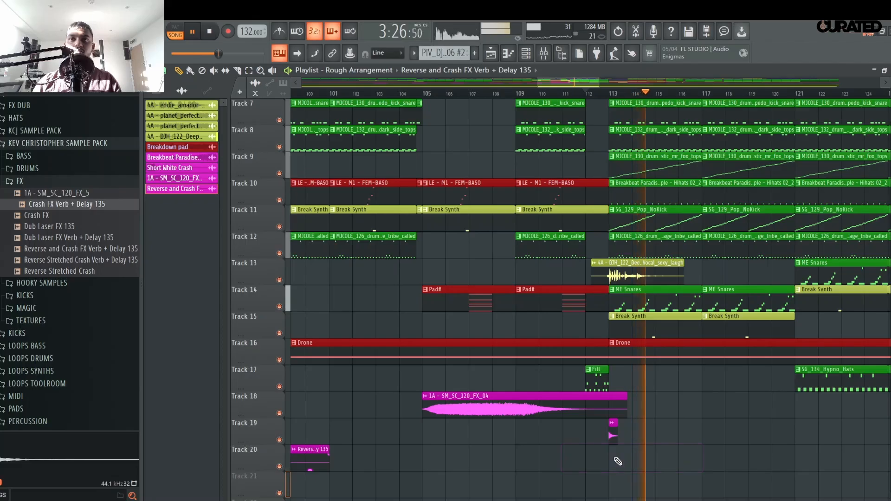
left_click(570, 460)
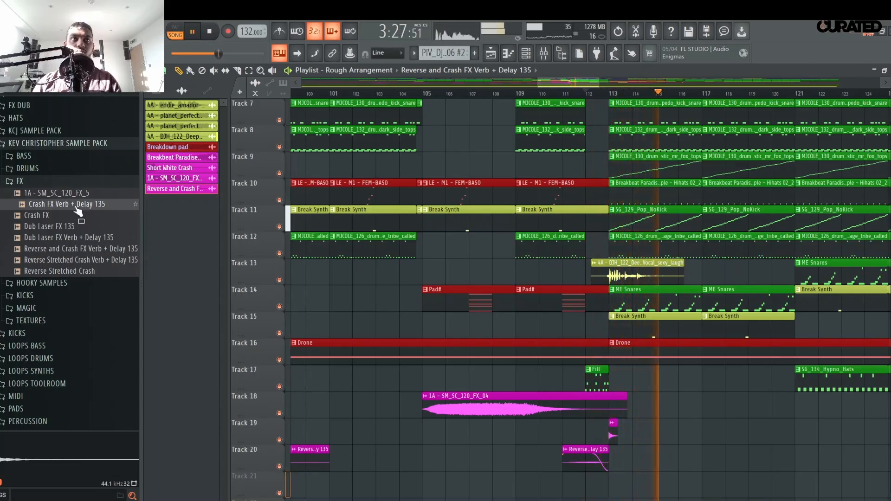
left_click_drag(604, 449, 670, 458)
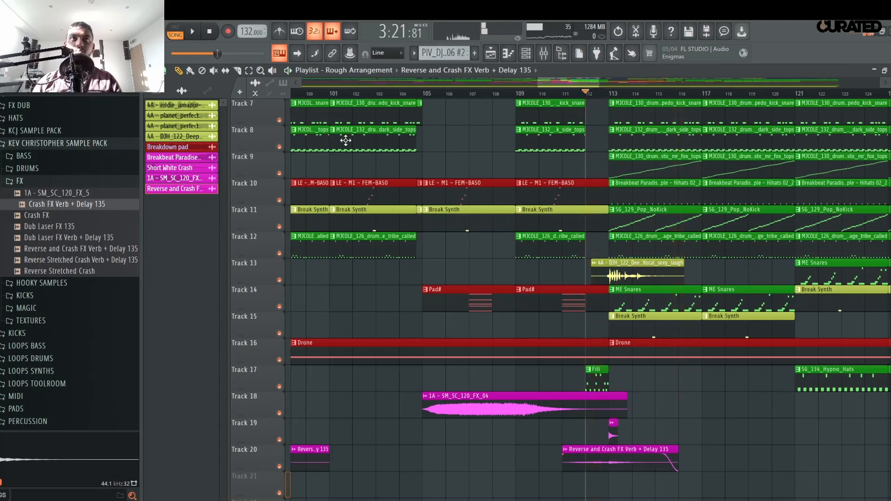
key("space")
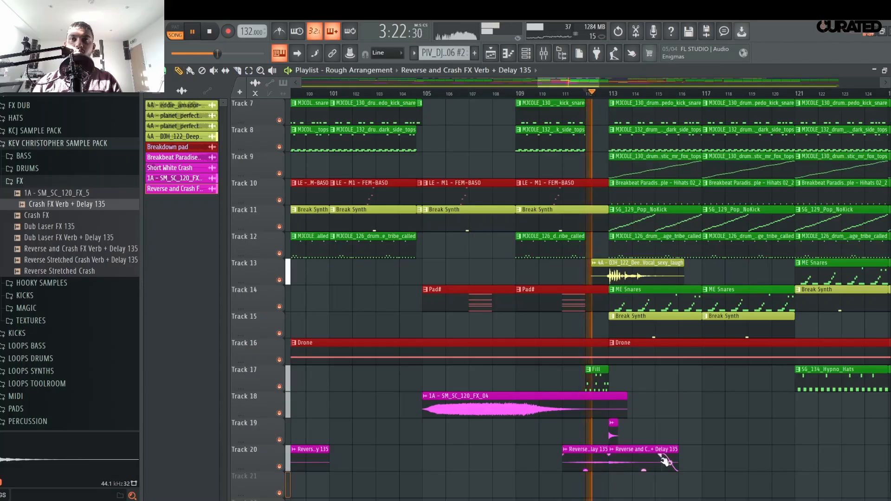
key("space")
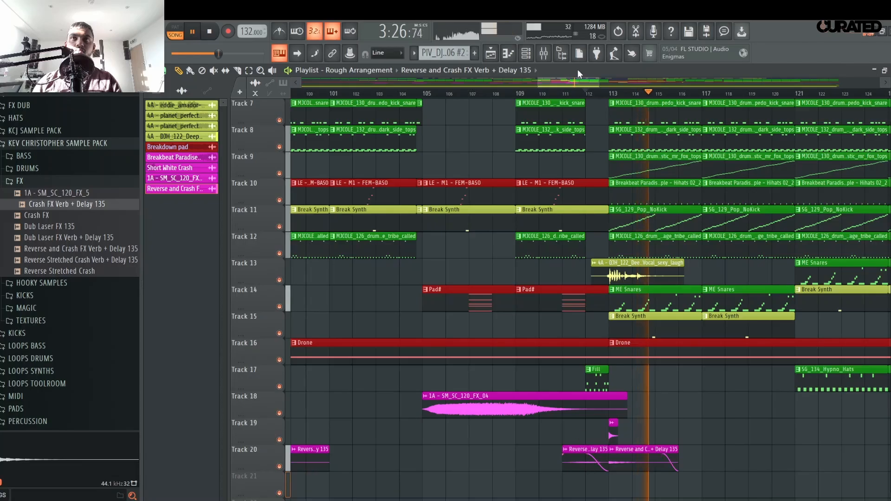
- Repeat the two faded Reverse and Crash FX parts from bar 127 to 132 on Track 20 and play the transition into bar 129
scroll(563, 96, "down", 5)
scroll(677, 97, "up", 2)
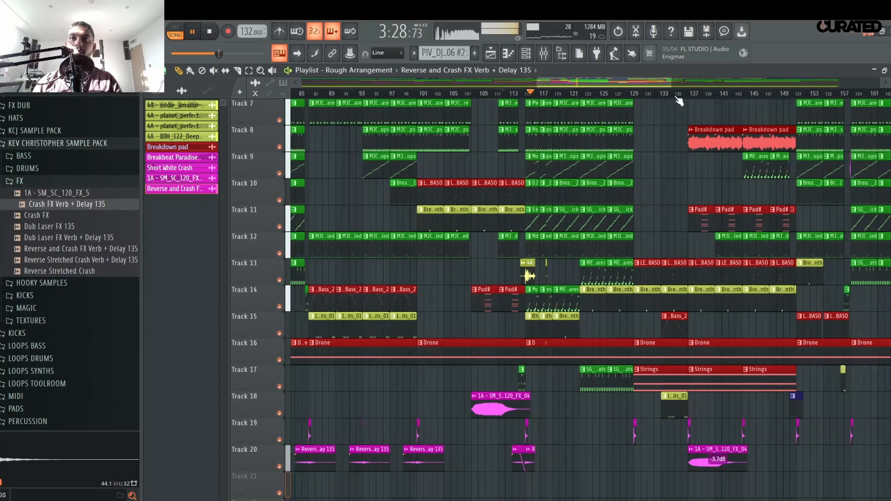
scroll(679, 98, "up", 3)
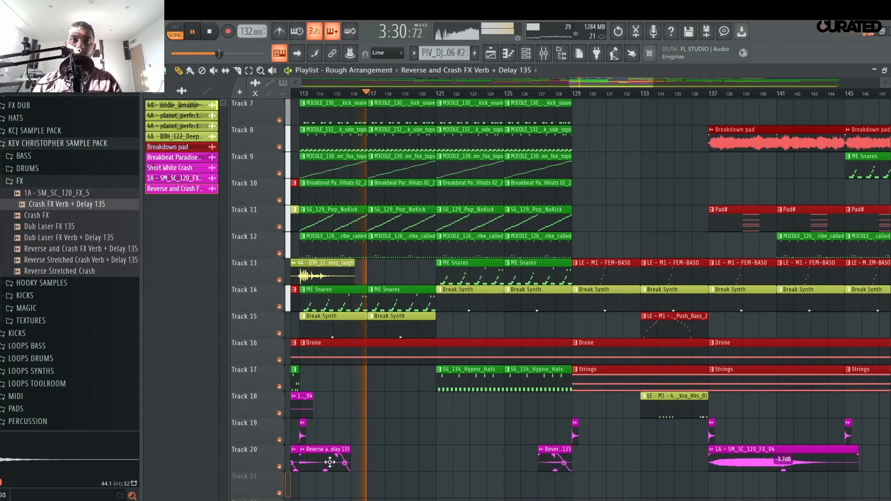
left_click(580, 472)
left_click(560, 93)
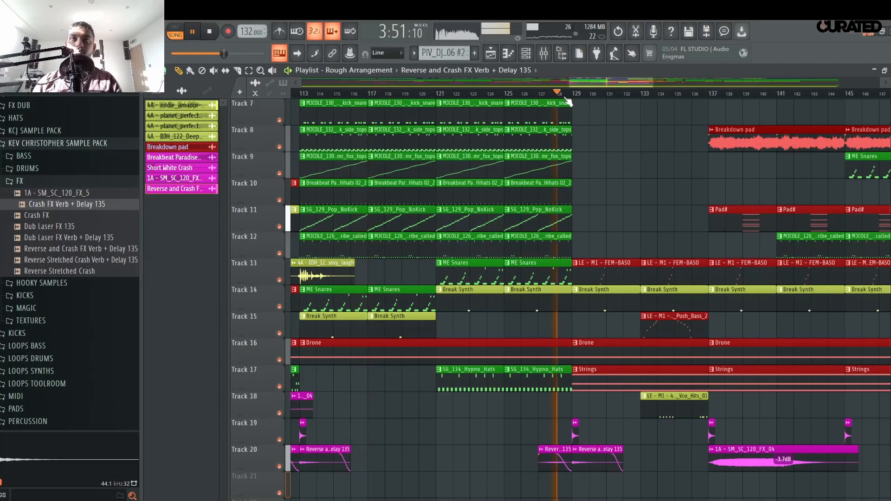
scroll(655, 108, "up", 2)
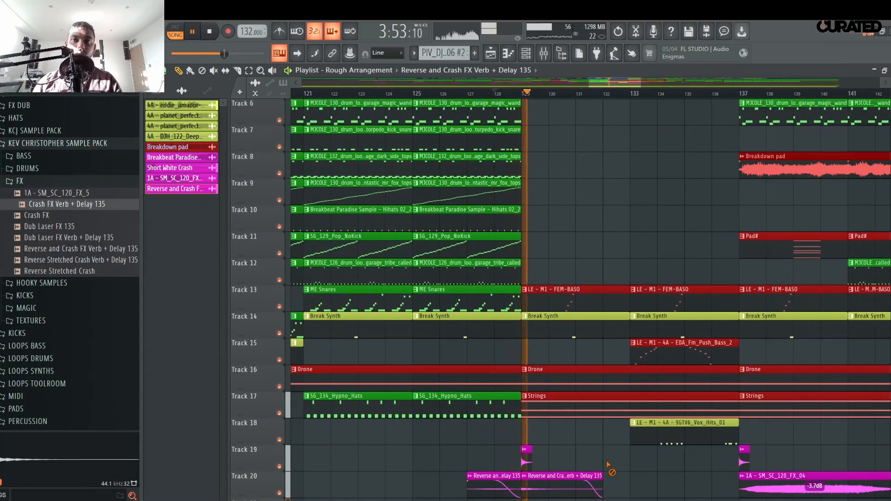
scroll(611, 456, "down", 3)
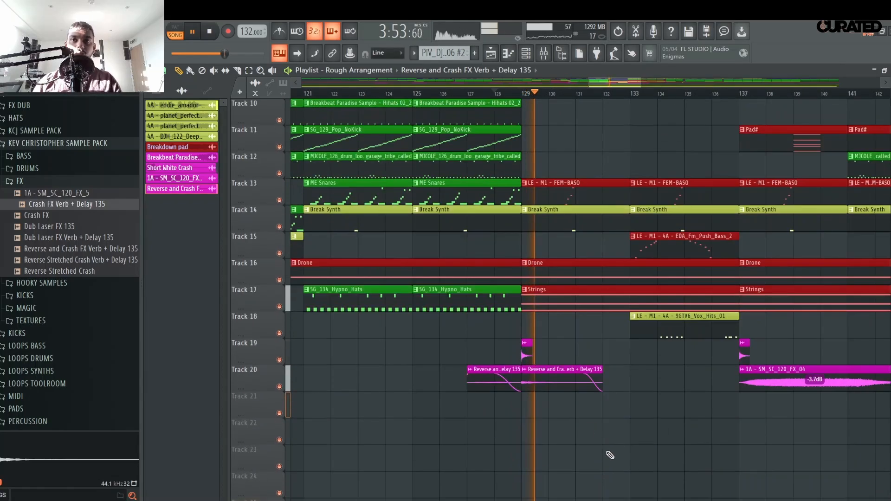
left_click(593, 412)
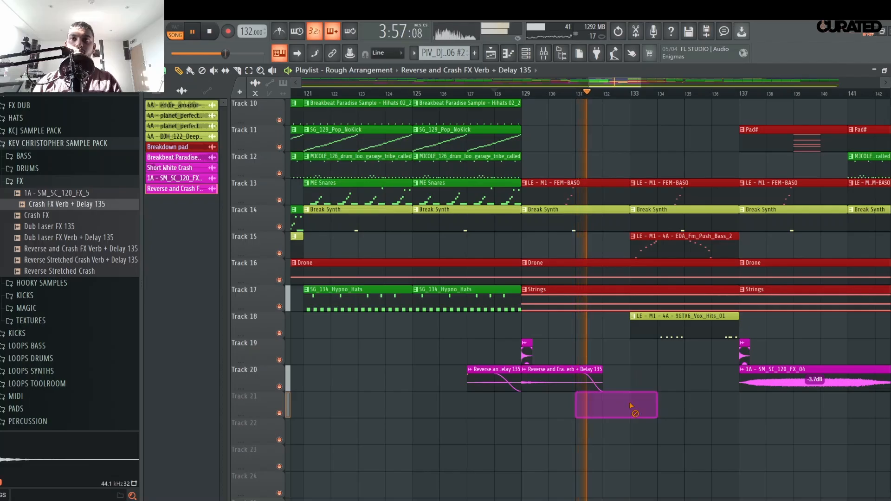
right_click(635, 404)
left_click(632, 377)
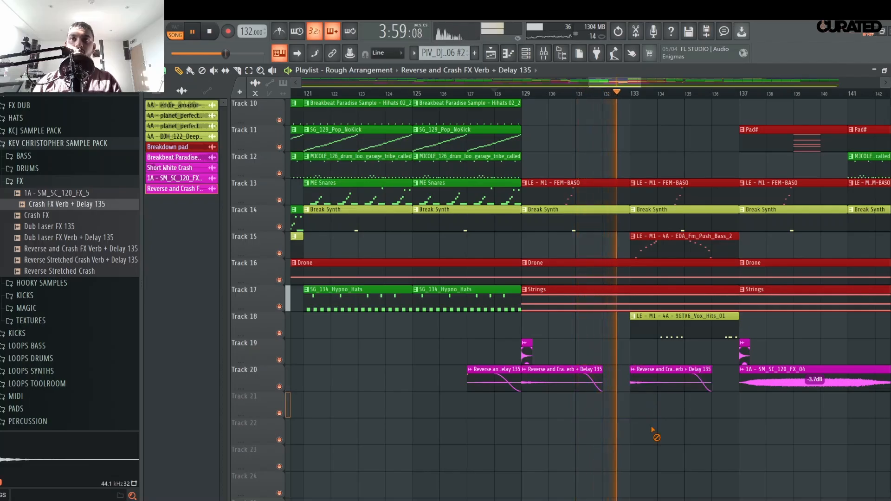
right_click(660, 377)
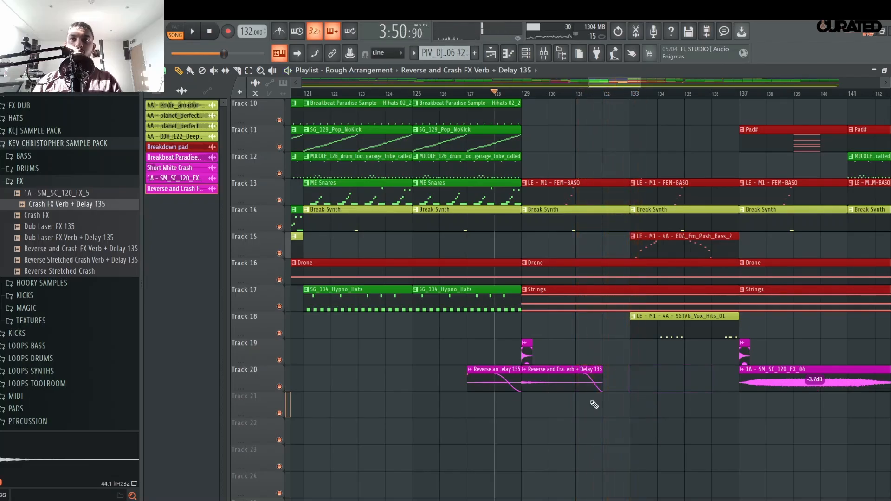
- Place a Reverse and Crash FX clip from bar 131 to 137 on Track 21, fade out its end, and lower its level to -4.1 dB
left_click(595, 405)
left_click_drag(656, 410, 732, 409)
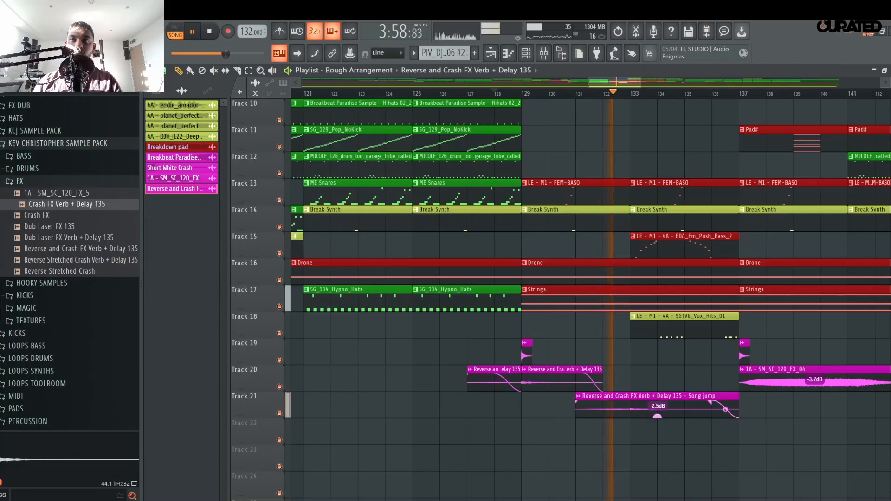
left_click_drag(658, 416, 673, 441)
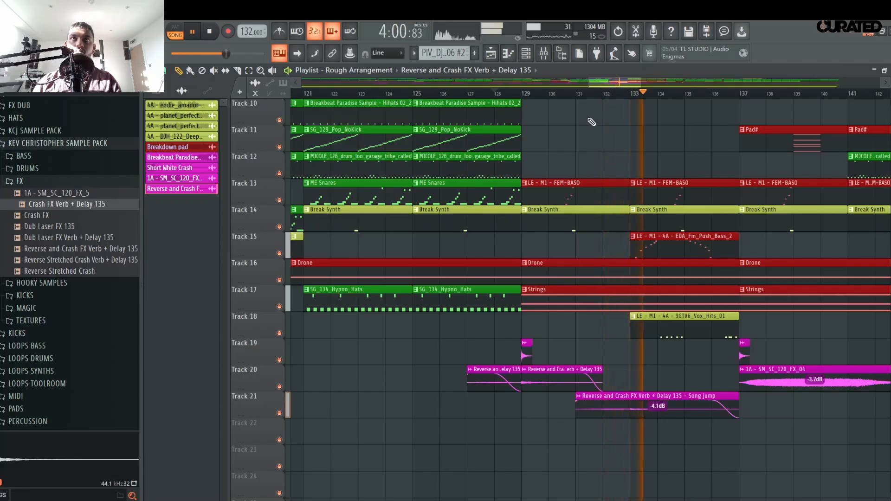
- Add a copy of the faded Reverse and Crash FX clip at bar 135 on Track 22 and set its level to -2.2 dB
scroll(592, 121, "down", 3)
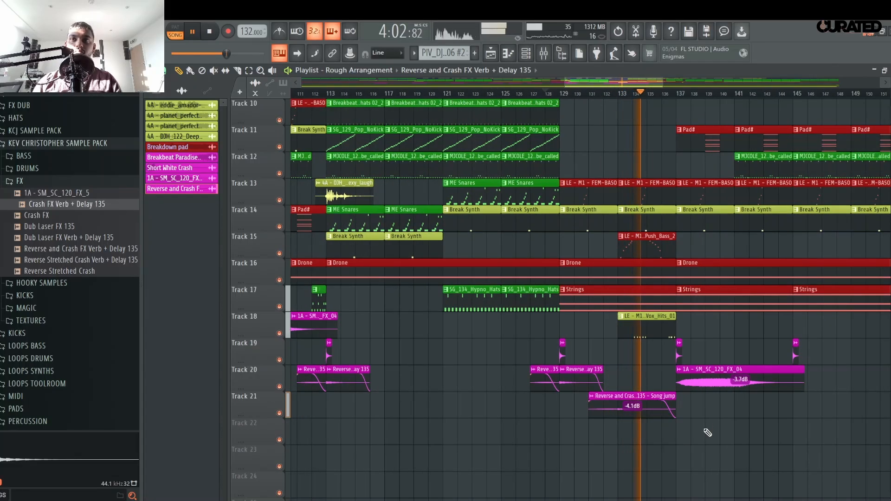
left_click_drag(660, 433, 652, 434)
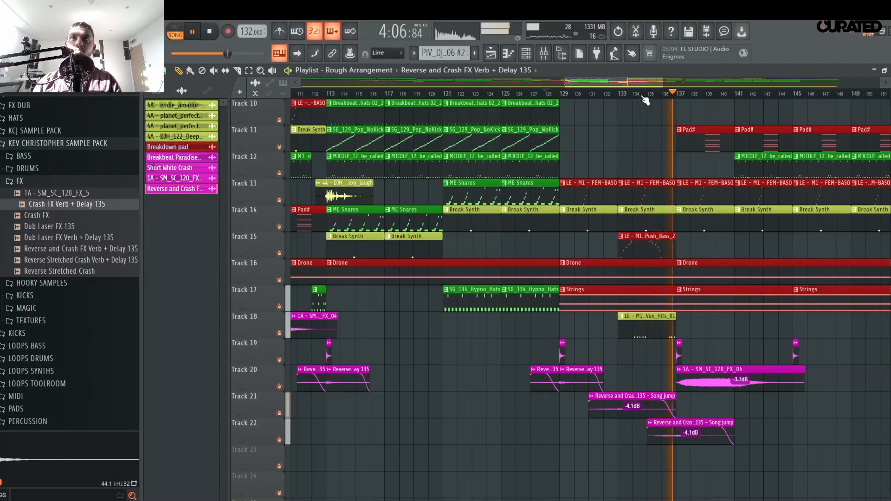
scroll(645, 99, "down", 4)
scroll(724, 96, "up", 6)
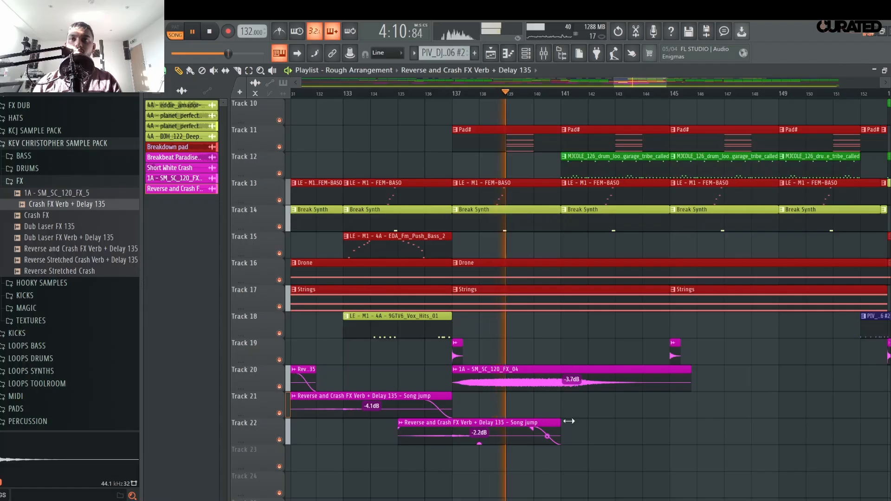
- Add copies of the faded Reverse and Crash FX clip at bar 143 on Track 22 and bar 151 on Track 21
left_click(617, 428)
scroll(663, 97, "down", 4)
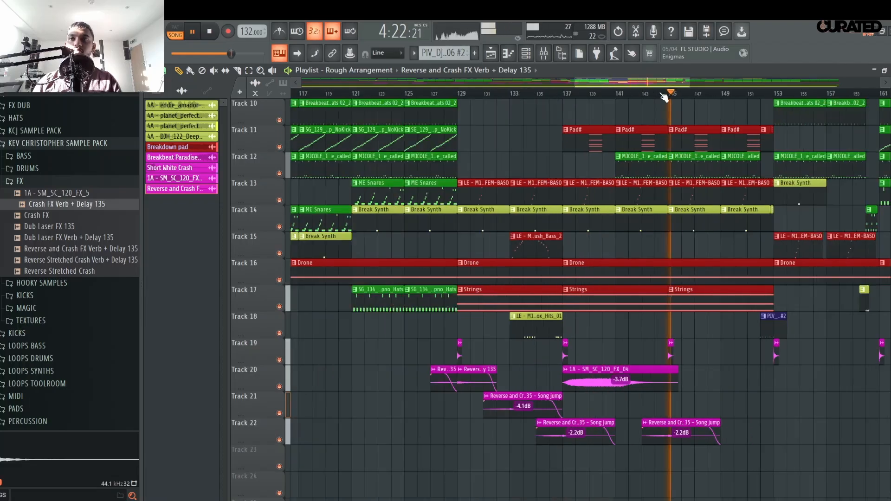
scroll(698, 96, "up", 6)
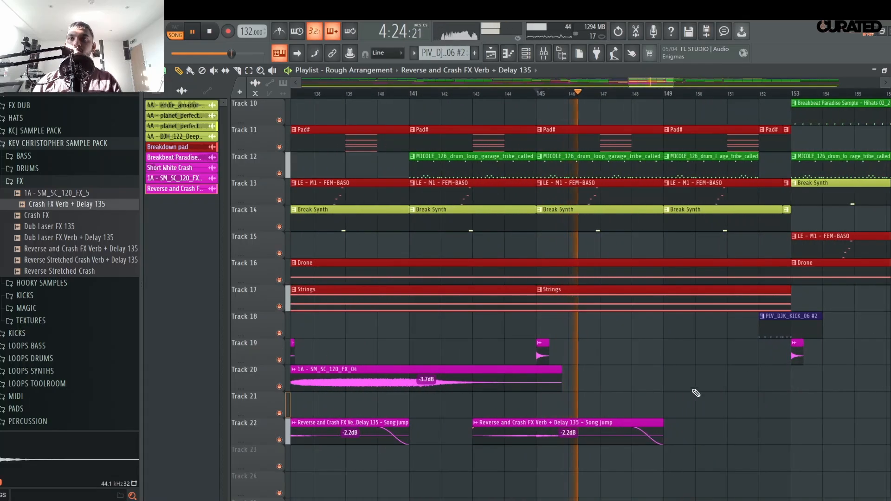
left_click(728, 403)
scroll(778, 98, "down", 5)
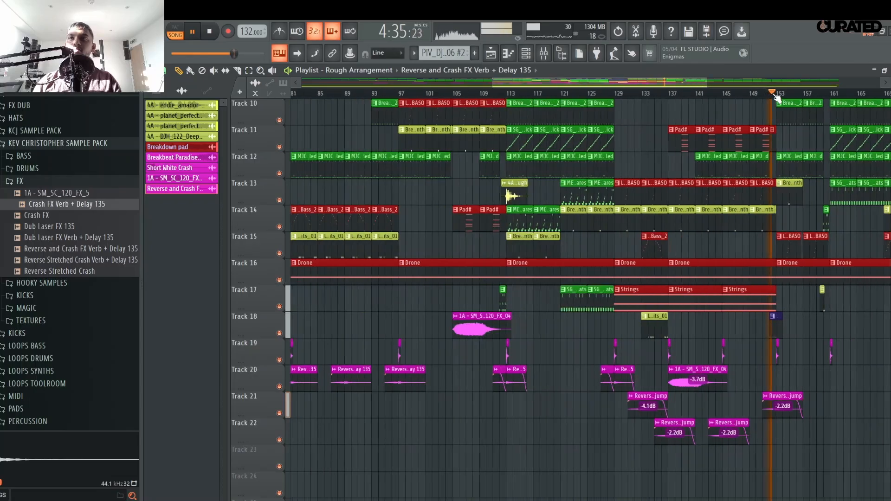
scroll(822, 94, "up", 4)
left_click_drag(659, 82, 603, 83)
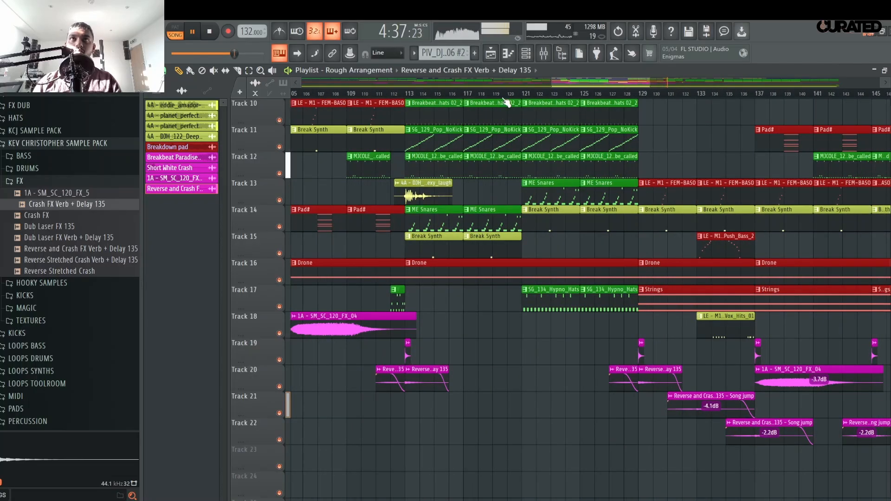
scroll(506, 100, "down", 4)
scroll(679, 96, "up", 5)
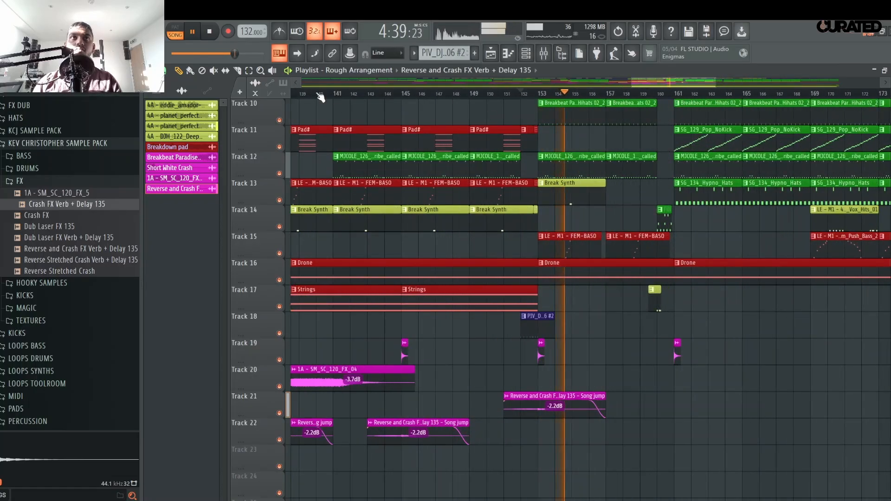
- Cut the Track 21 clip at bar 151 into two-bar parts, drop its faded end, and repeat the unfaded part up to bar 159
key("space")
scroll(543, 409, "up", 3)
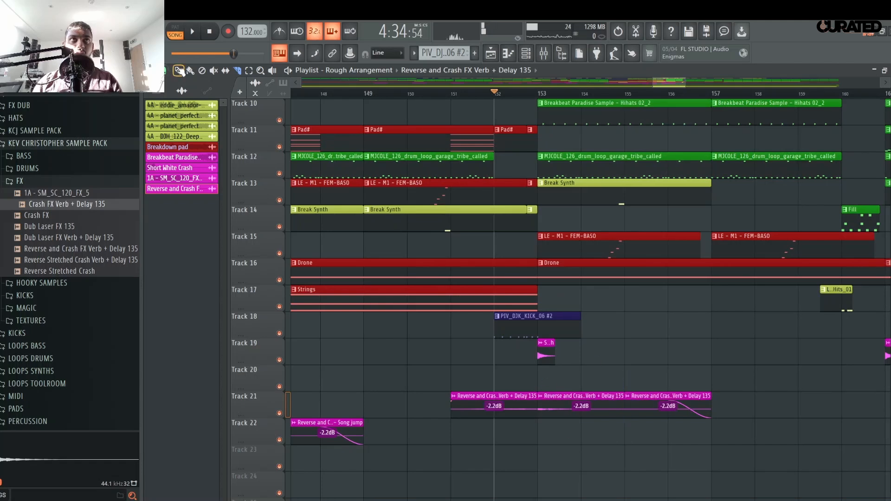
key("space")
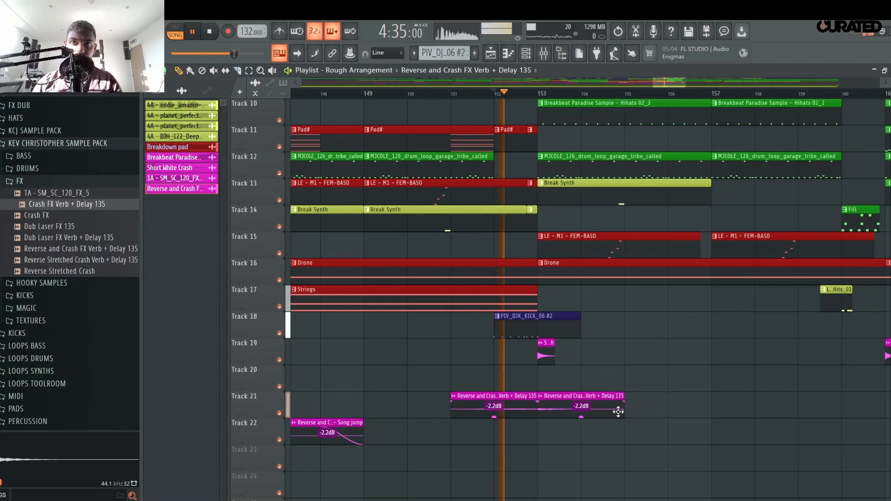
left_click(632, 412)
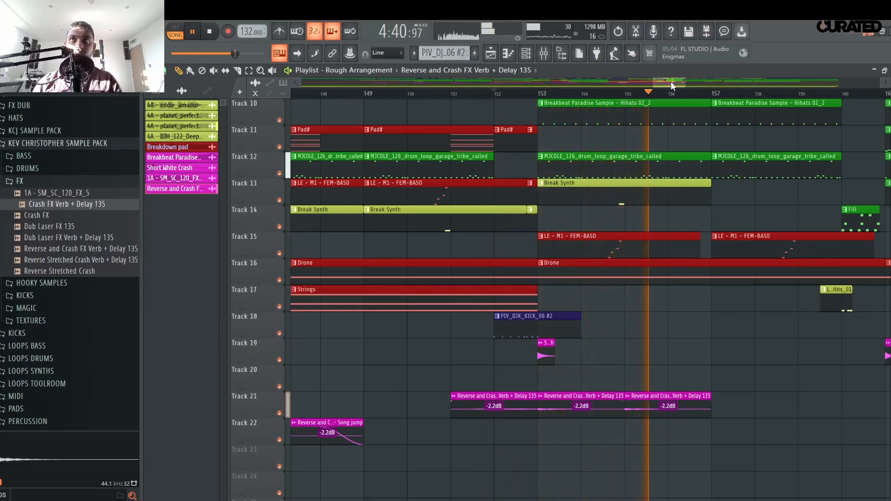
left_click_drag(670, 82, 681, 81)
left_click(529, 403)
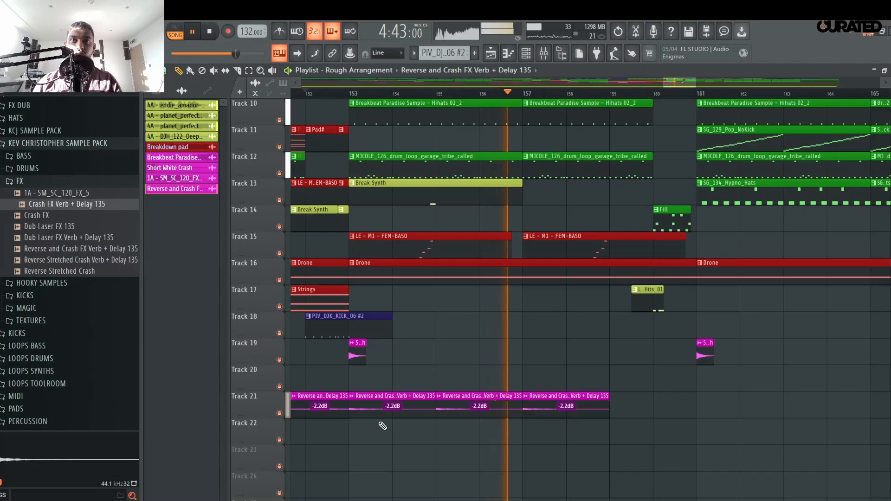
- Raise the levels of the Track 21 parts at bars 153, 155 and 157 to 0.0, 1.3 and 2.2 dB
left_click(395, 424)
right_click(394, 418)
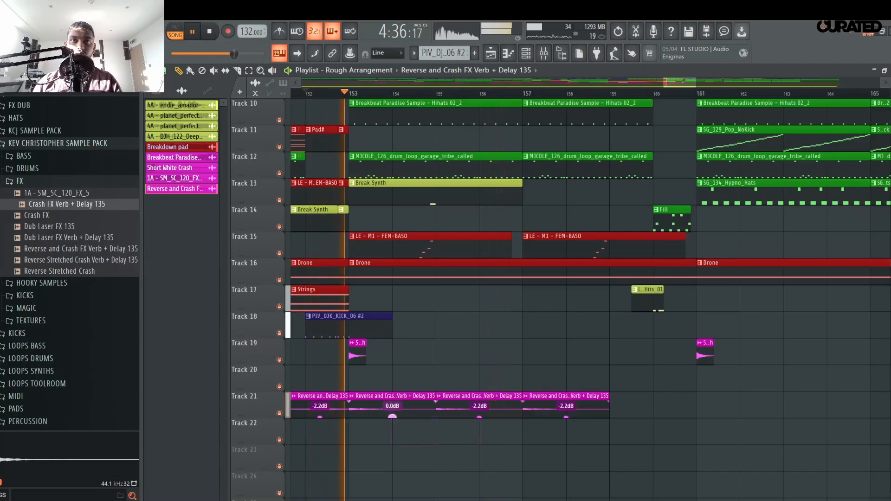
left_click_drag(480, 417, 480, 410)
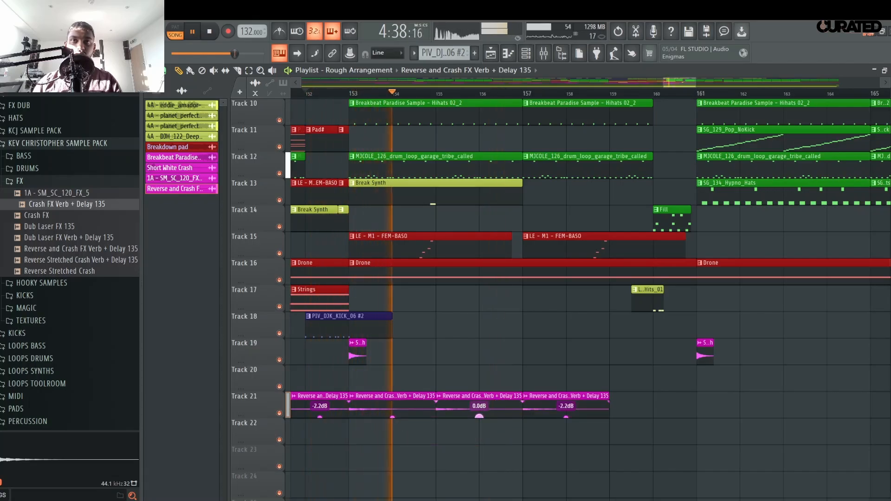
left_click_drag(566, 417, 566, 410)
left_click_drag(479, 417, 480, 412)
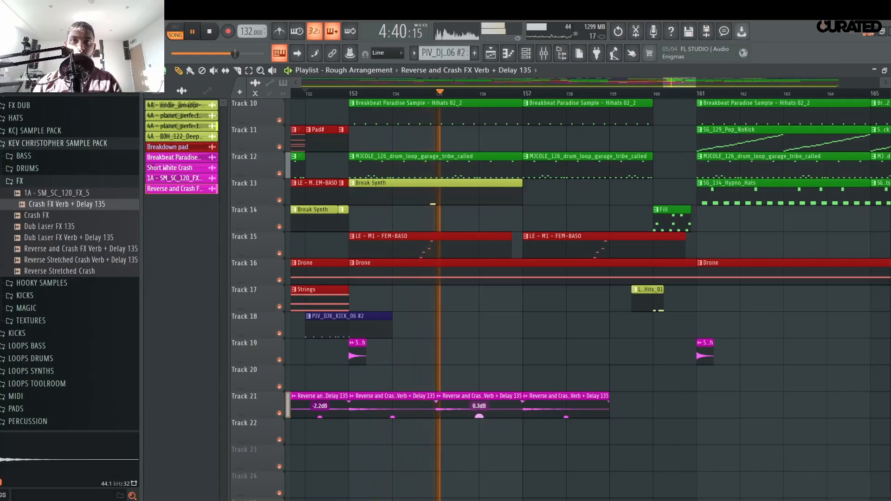
left_click_drag(567, 417, 566, 409)
- Shorten the bar 157 part on Track 21 to one bar and repeat it at bars 158, 159 and 160 at 3.7, 4.6 and 5.9 dB
left_click(622, 411)
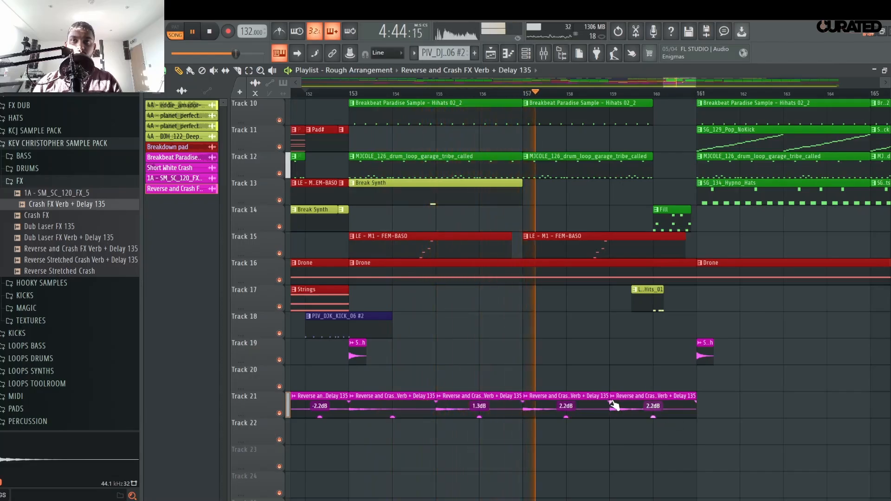
left_click_drag(608, 396, 571, 394)
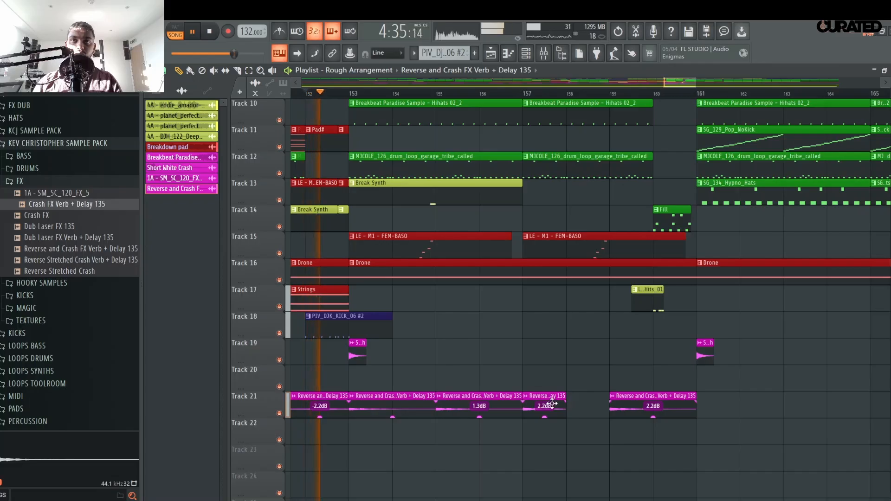
left_click(583, 415)
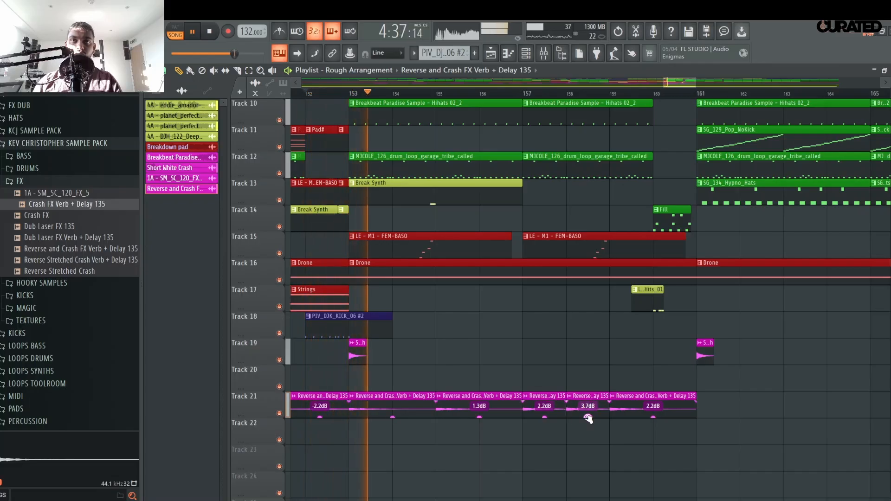
right_click(647, 415)
left_click(617, 410)
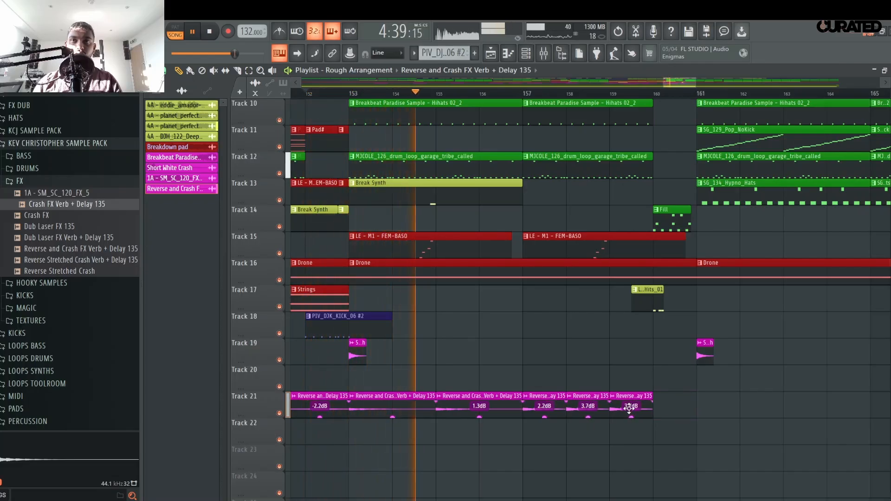
left_click_drag(632, 416, 589, 448)
left_click(658, 411)
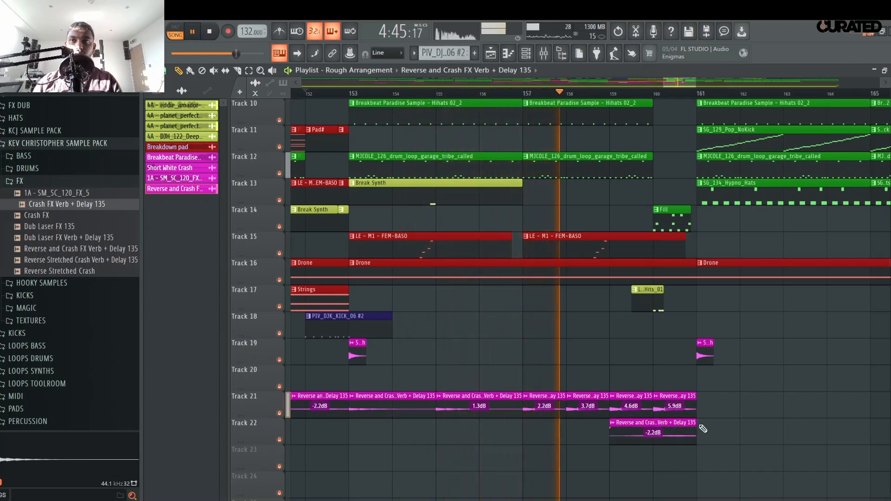
- Add a Reverse and Crash FX clip at -2.2 dB on Track 22 running from bar 159 to bar 164
left_click_drag(696, 423, 809, 421)
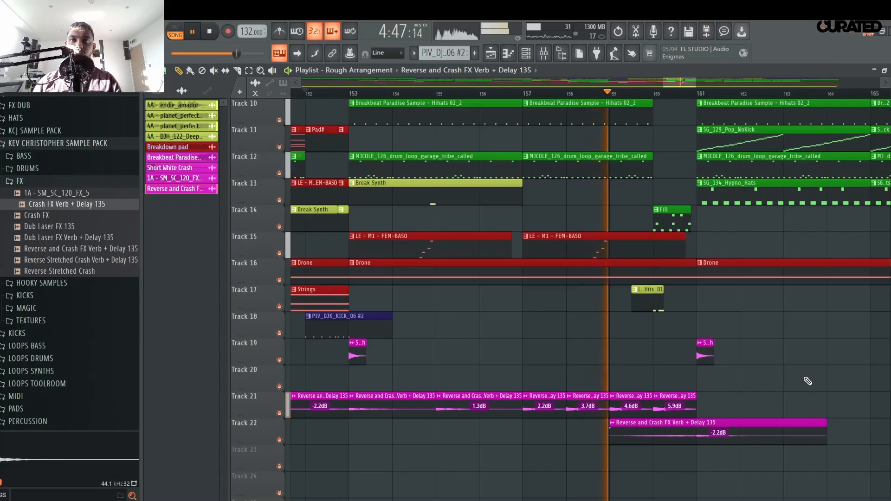
key("space")
- Set the playlist snap to Beat, shorten the bar 159 part on Track 21 to half a bar, and repeat it up to bar 160
left_click(166, 71)
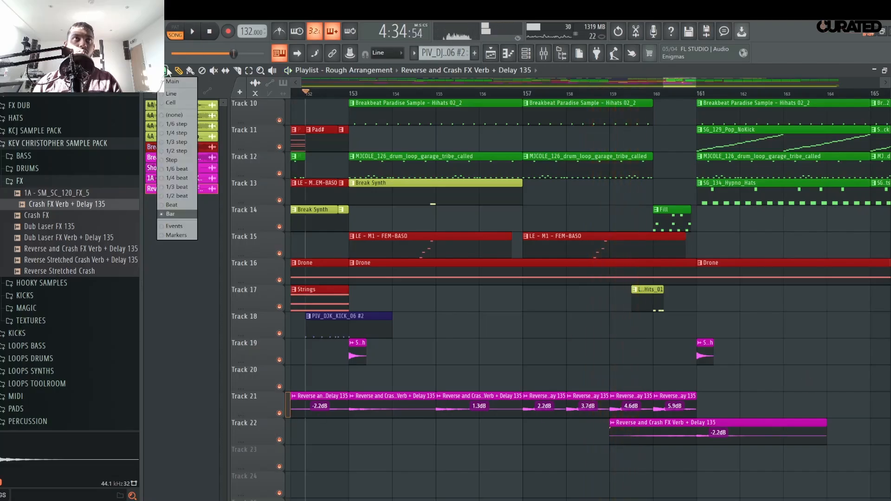
left_click(183, 207)
key("space")
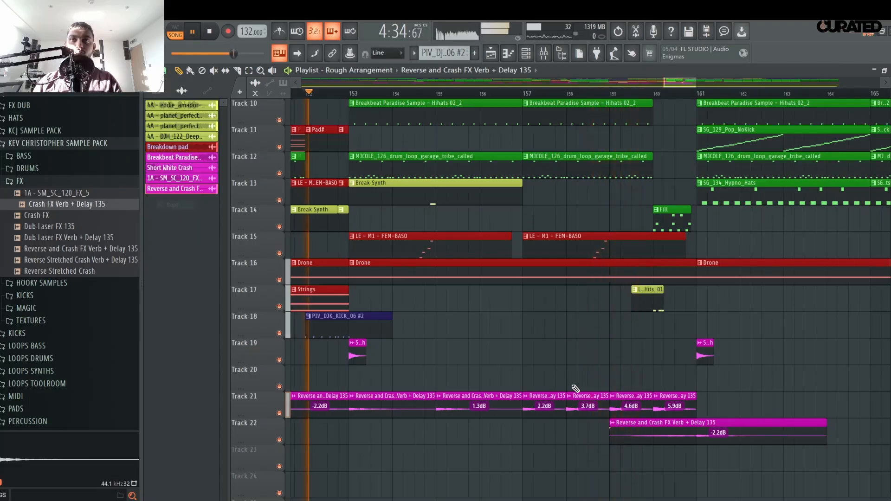
left_click_drag(648, 399, 629, 399)
left_click(636, 403)
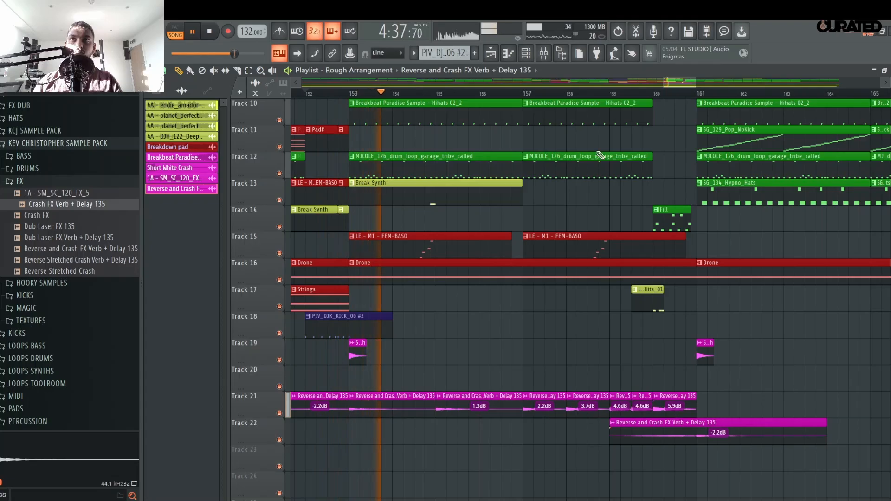
- Try removing the one-bar part at bar 160 on Track 21, put it back, and play from bar 159 into bar 161
left_click(621, 94)
right_click(671, 403)
key("space")
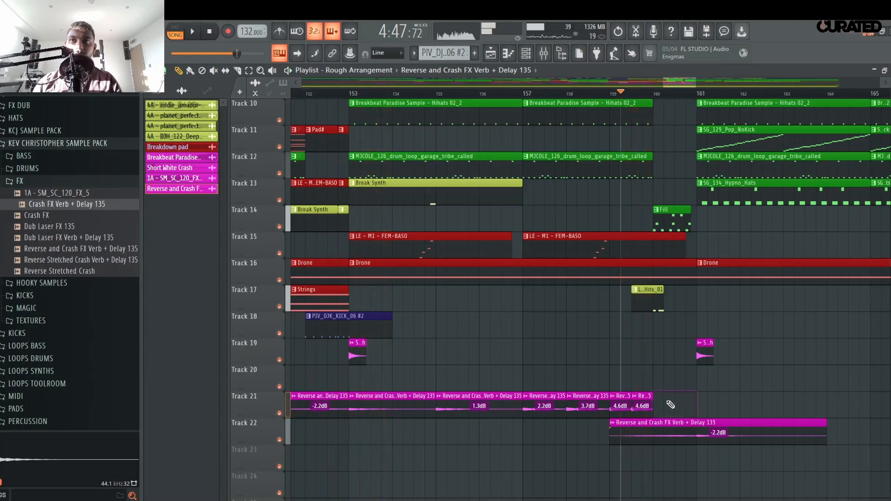
left_click(656, 404)
key("space")
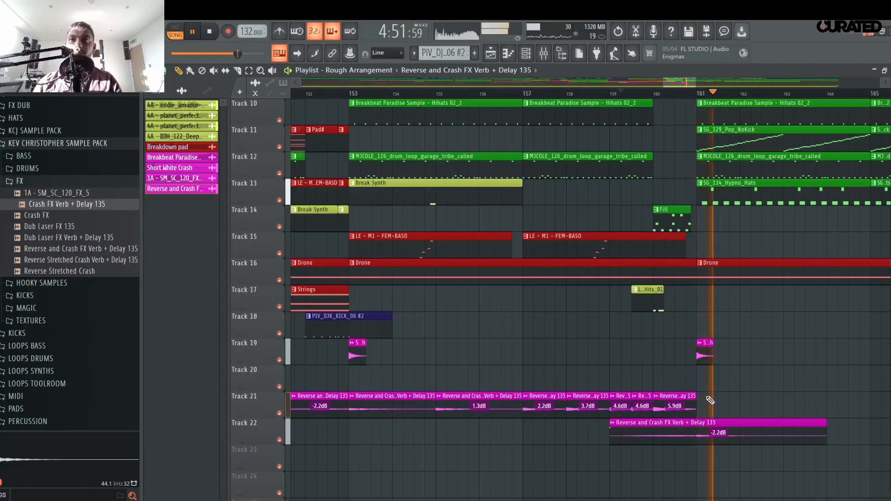
key("space")
key("space")
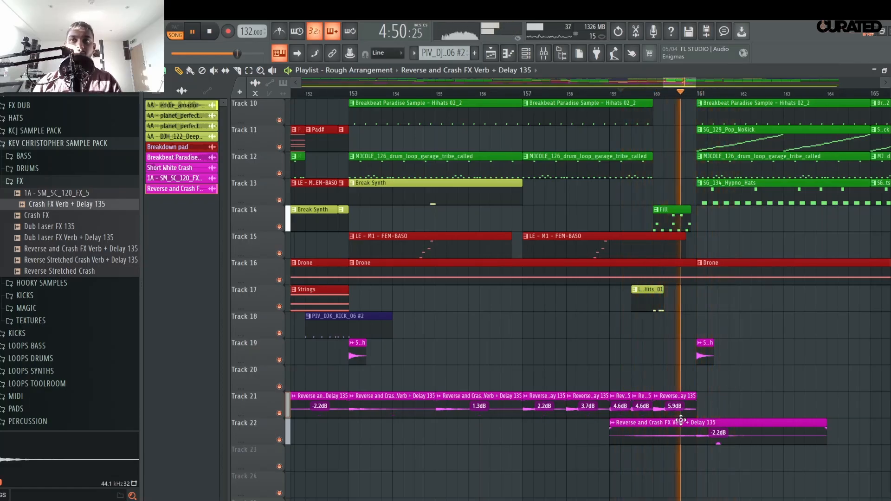
- Try shortening the bar 160 part on Track 21 to half a bar and repeating it up to bar 161
key("space")
key("space")
left_click_drag(697, 404, 674, 404)
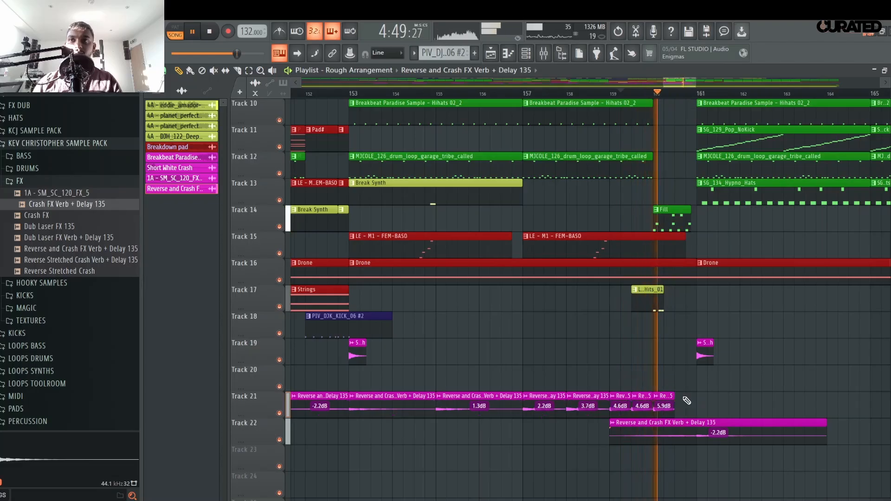
left_click(681, 406)
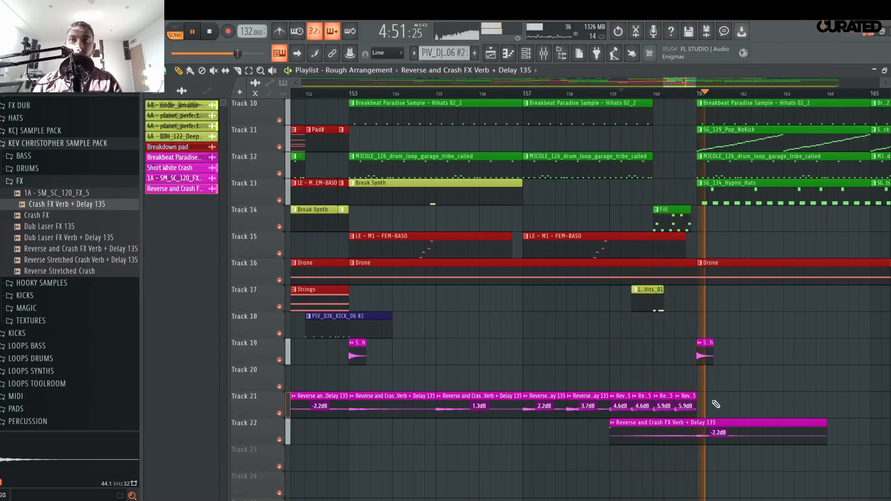
key("space")
key("space")
- Raise the level of the Track 22 clip at bar 159 to 5.7 dB, replay the transition, and raise it to 6.2 dB
left_click_drag(718, 442, 719, 444)
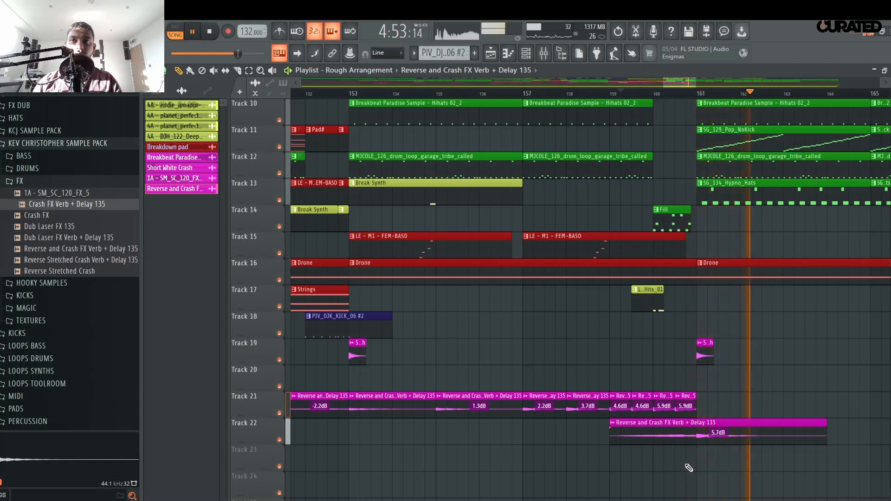
key("space")
key("space")
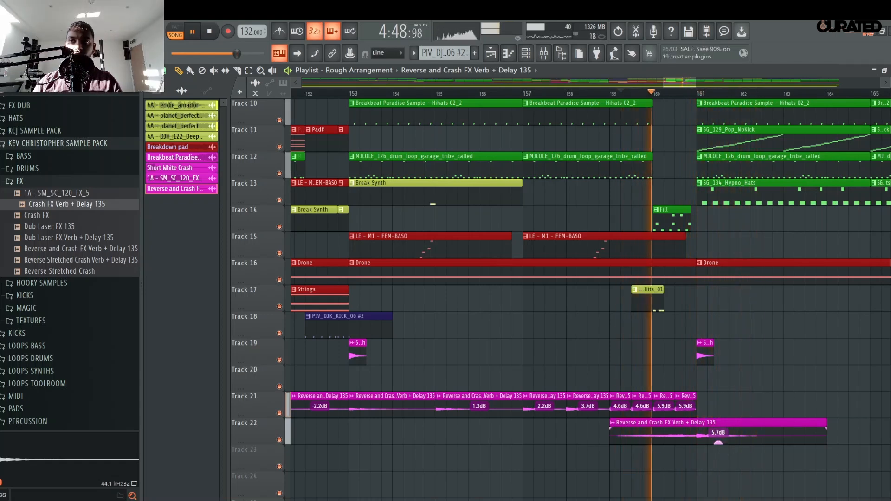
left_click_drag(718, 443, 720, 442)
- Delete the second half-bar part in bar 160 on Track 21 and extend the first one back to bar 161
right_click(691, 399)
key("space")
key("space")
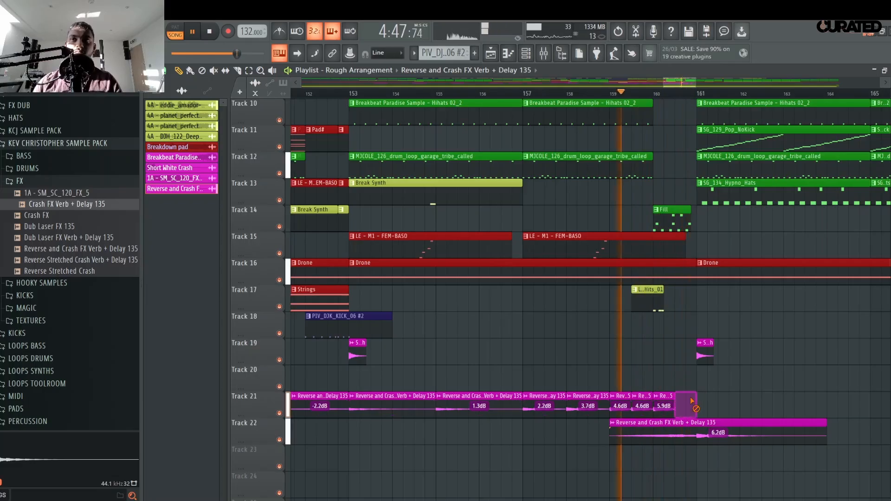
left_click_drag(674, 399, 695, 395)
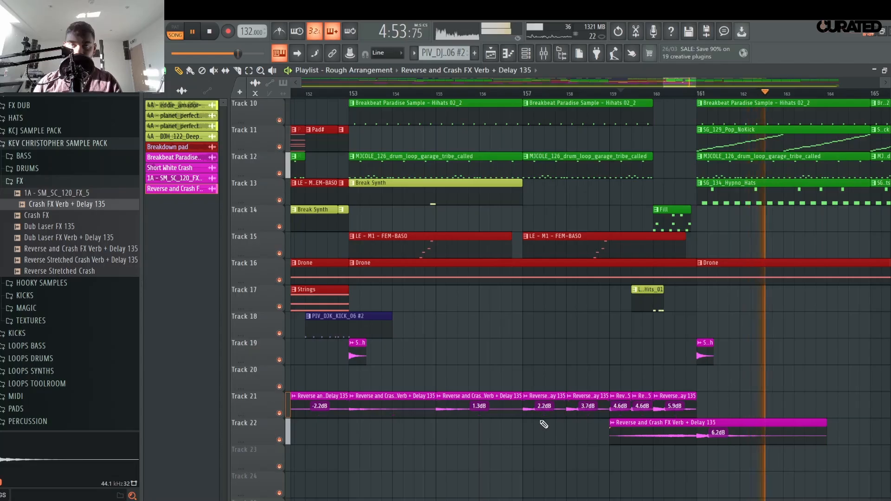
- Lower the Track 21 parts from bar 155 to 0.8, 1.6, 2.0, 2.8, 3.5 and 4.4 dB, the bar 159 Track 22 clip to 5.2 dB, and replay
key("space")
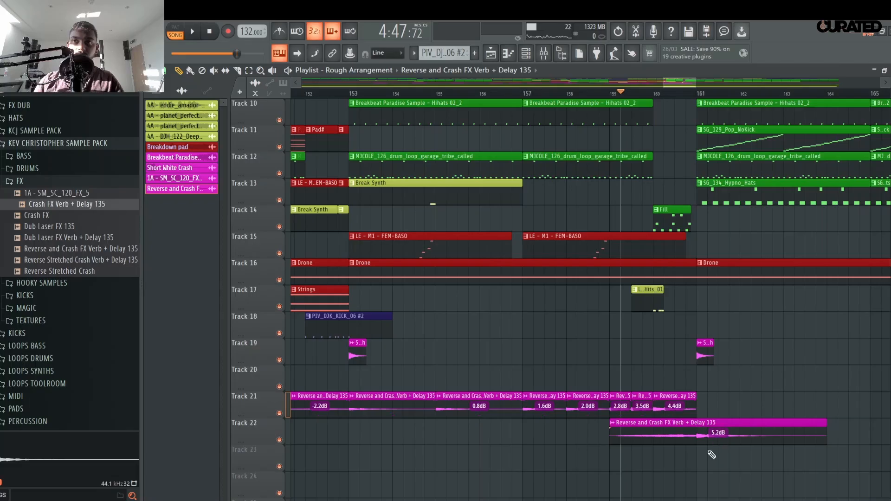
key("space")
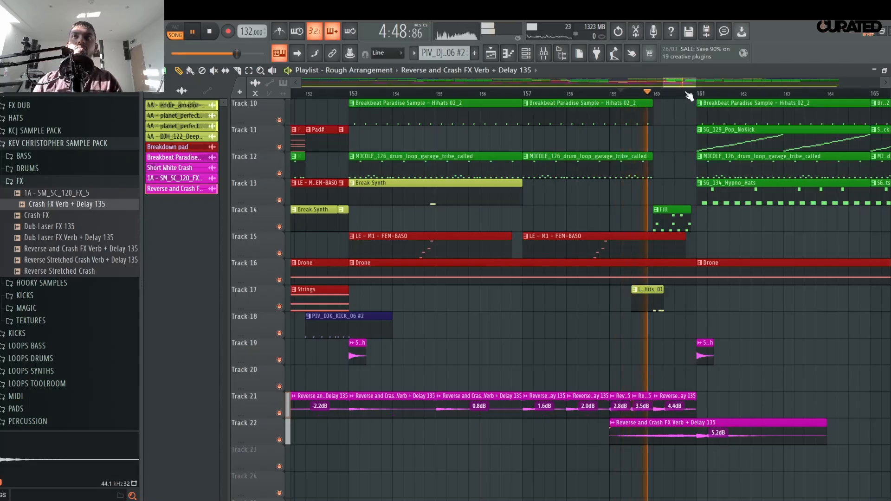
scroll(687, 95, "down", 3)
scroll(687, 97, "down", 5)
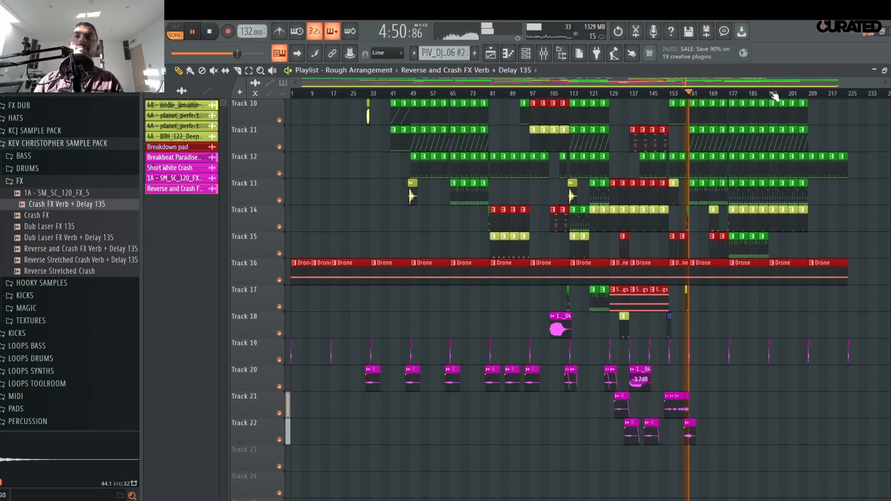
- Place the Reverse and Crash FX Verb + Delay 135 clip on Track 21 at bar 175, play it and reset its gain
scroll(774, 95, "up", 4)
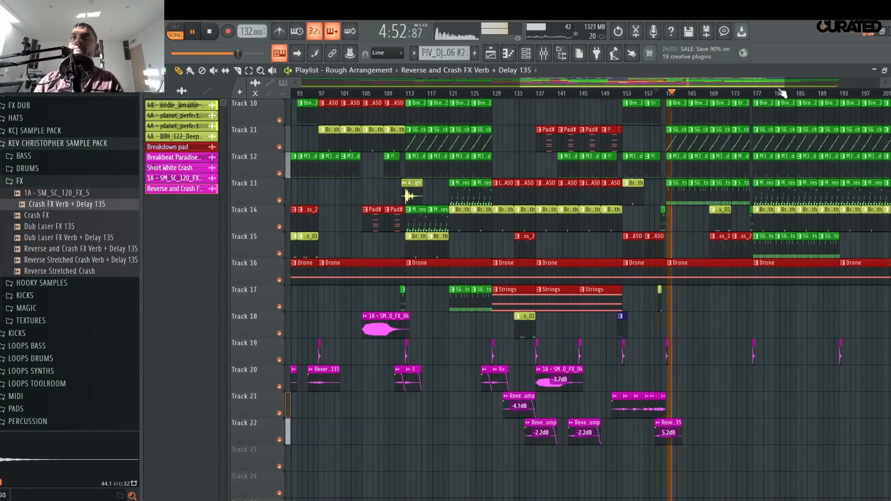
scroll(782, 93, "up", 3)
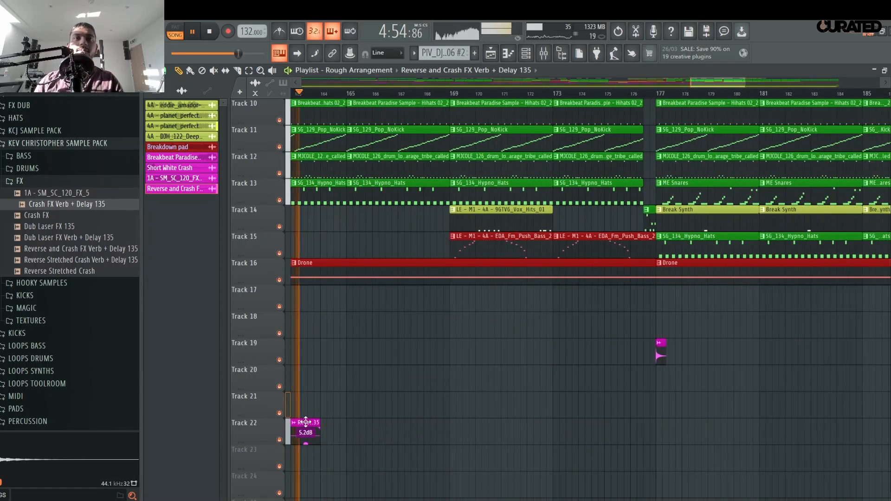
left_click(606, 403)
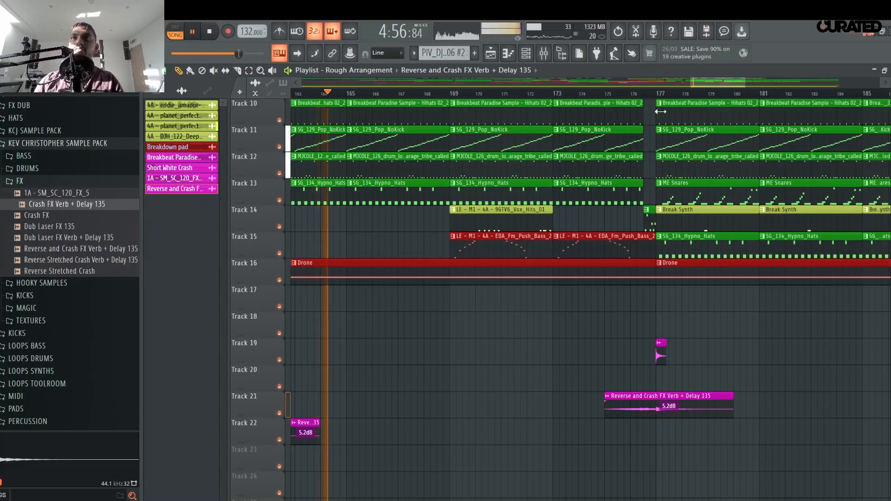
left_click(629, 93)
scroll(625, 95, "down", 2)
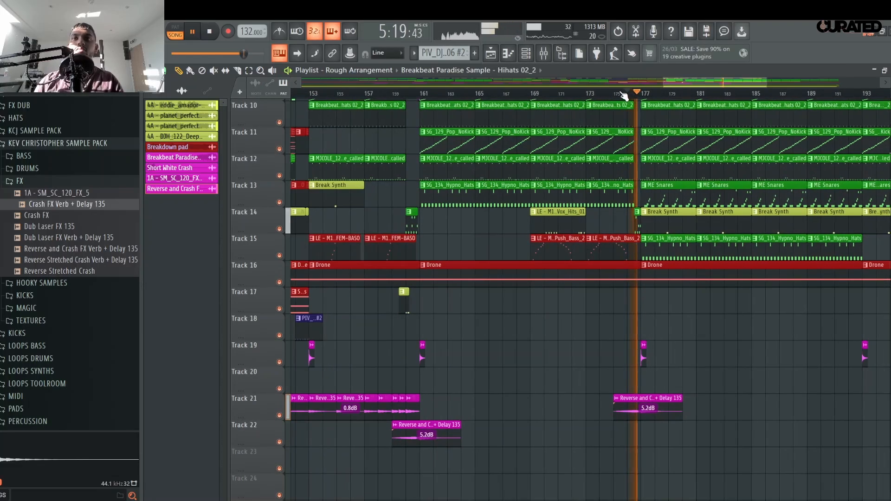
scroll(622, 95, "up", 2)
key("space")
left_click_drag(664, 409, 664, 410)
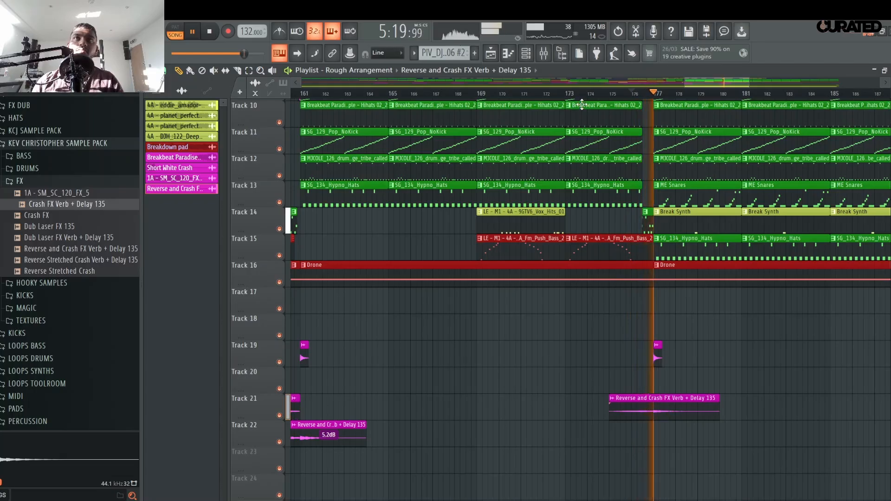
- Place further Reverse and Crash FX Verb + Delay 135 clips on Track 21 at bars 191, 207 and 223, playing the transitions
scroll(750, 94, "down", 5)
scroll(751, 94, "up", 1)
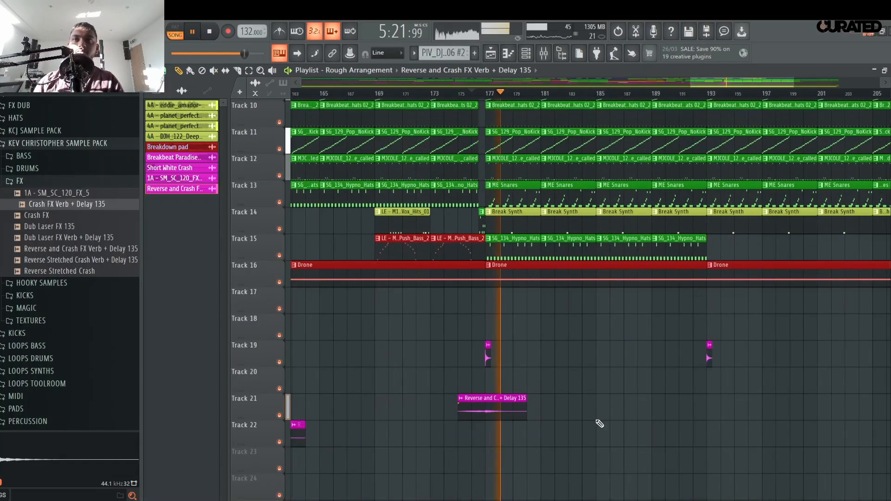
left_click_drag(684, 423, 678, 390)
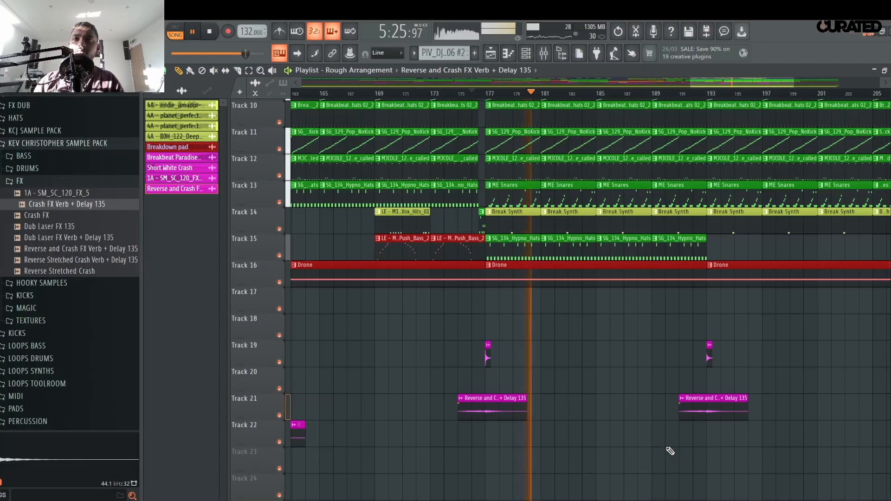
left_click(696, 94)
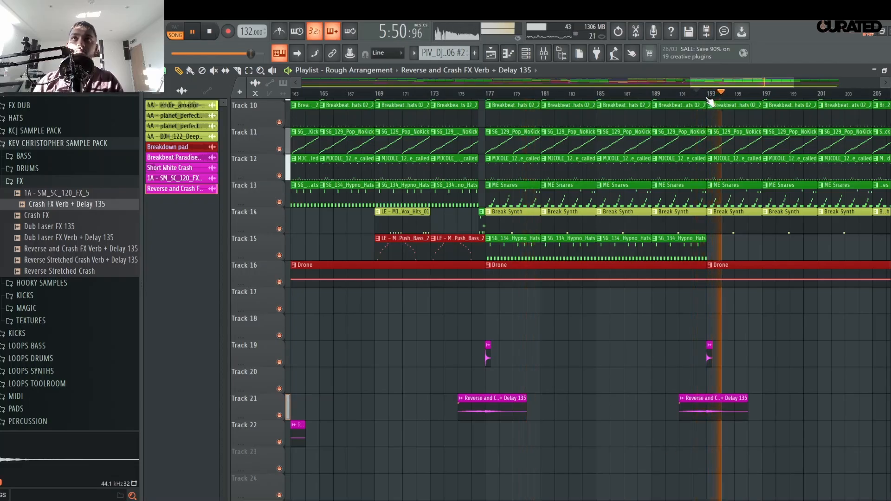
scroll(710, 92, "down", 2)
left_click(760, 409)
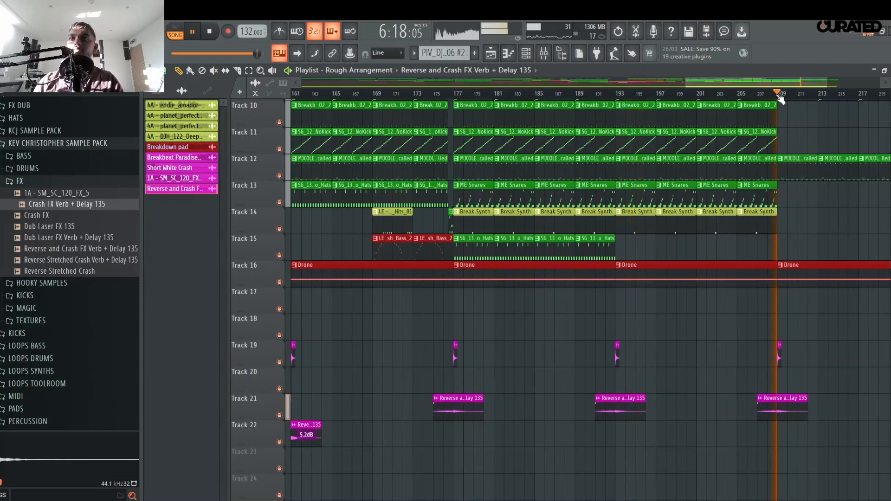
scroll(864, 95, "down", 3)
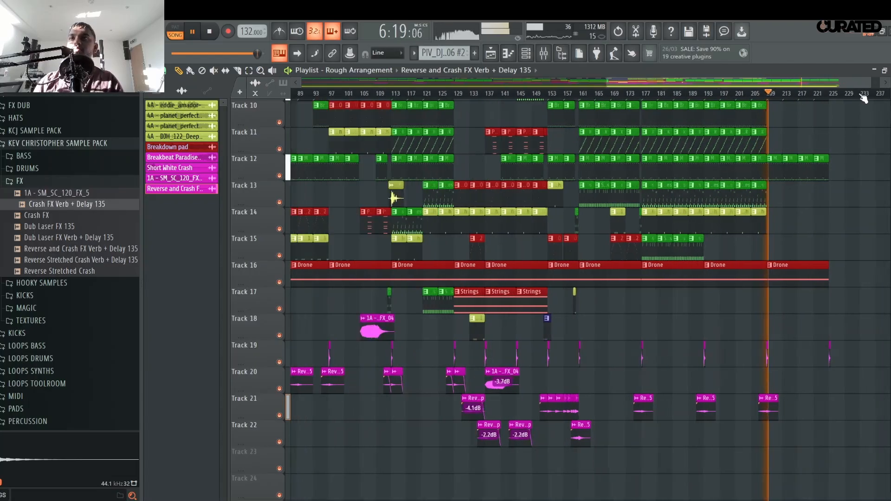
scroll(863, 95, "up", 4)
left_click_drag(726, 407, 708, 416)
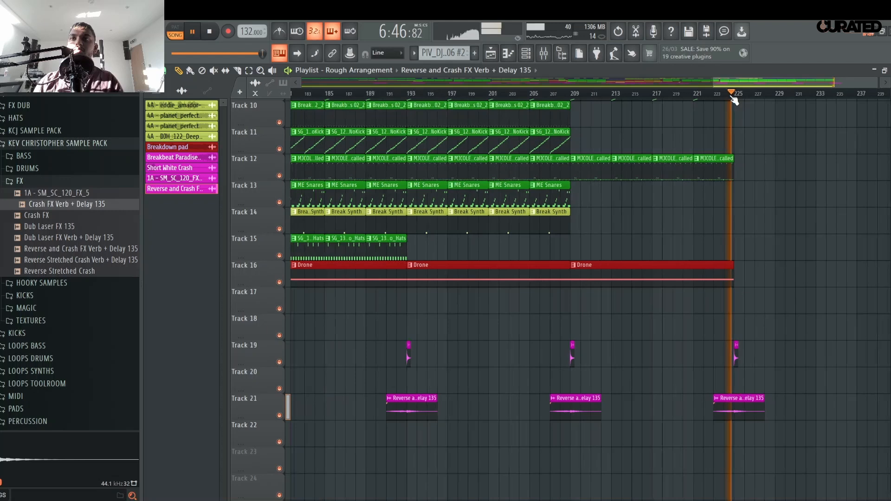
- Listen to the ending after bar 225, stop playback and review the FX placement across the whole arrangement
scroll(732, 97, "down", 3)
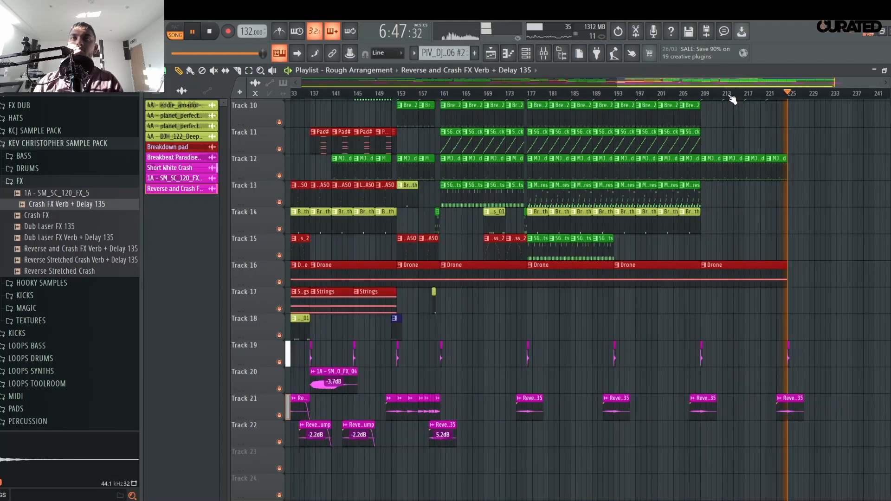
scroll(732, 96, "down", 3)
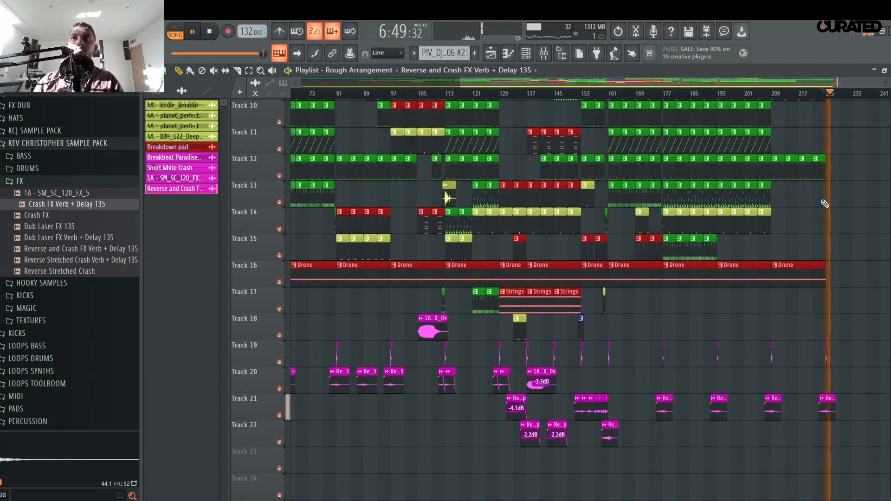
scroll(865, 270, "down", 3)
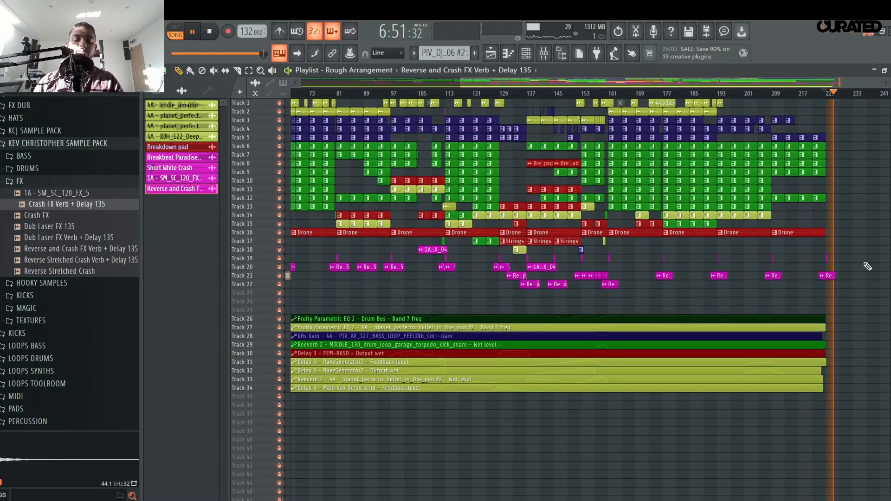
key("space")
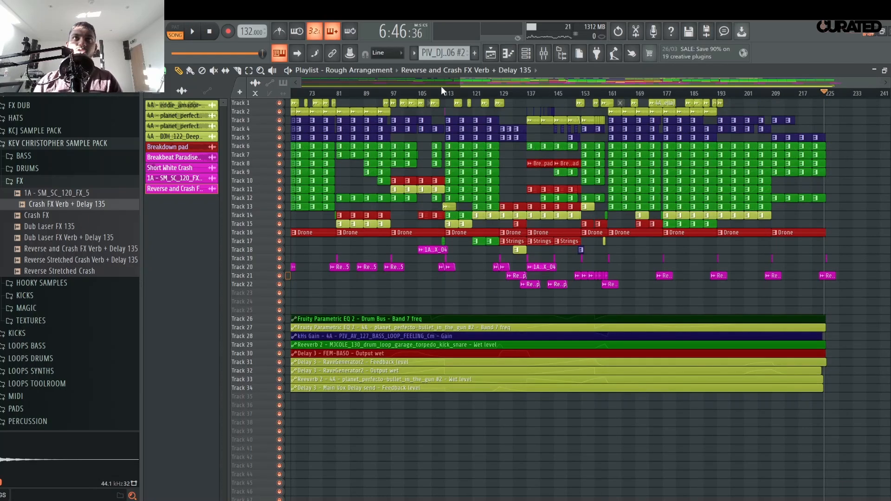
scroll(442, 88, "down", 2)
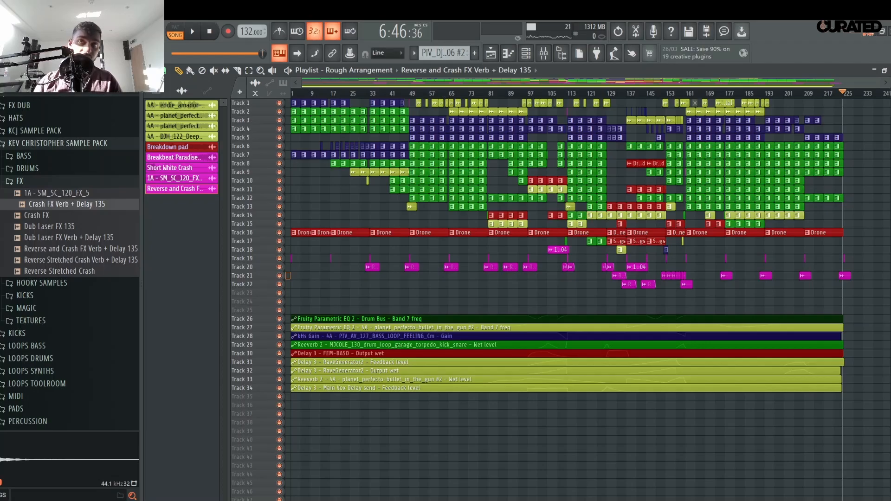
scroll(682, 96, "up", 6)
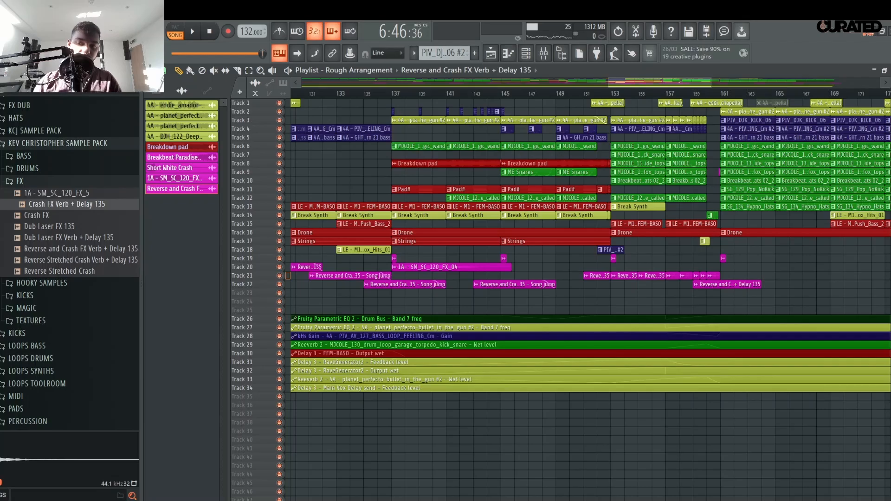
scroll(453, 85, "down", 6)
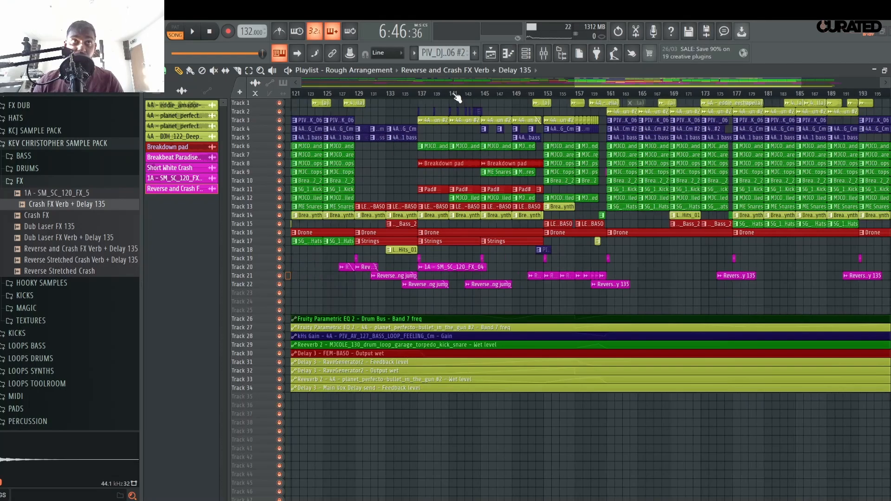
scroll(93, 278, "up", 4)
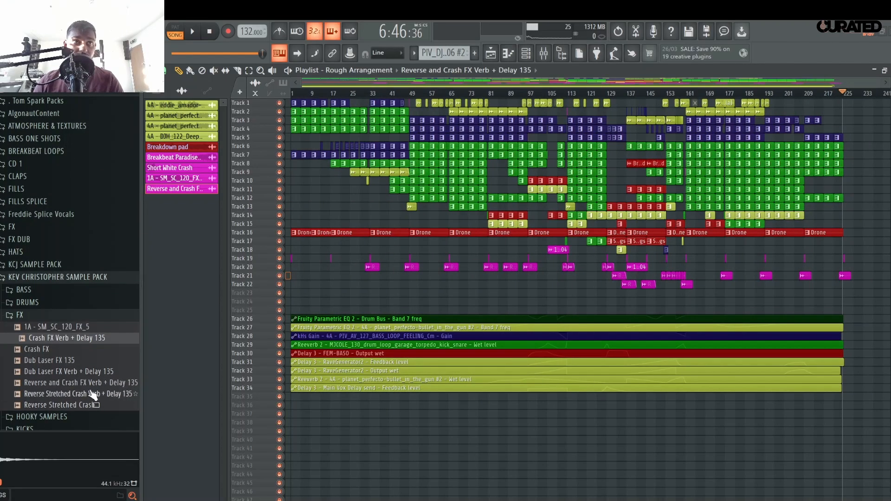
- Collapse the open FX and sample pack folders in the browser, along with the ALL SAMPLES folder
left_click(86, 318)
left_click(86, 280)
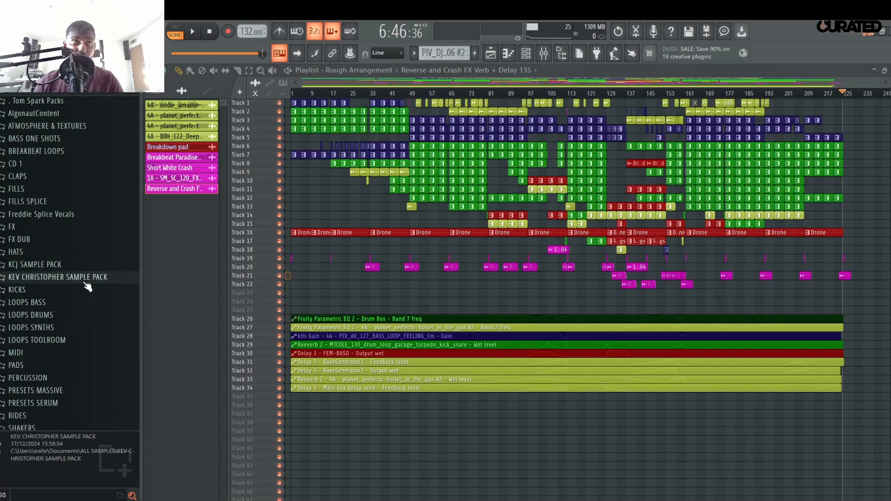
scroll(86, 245, "down", 6)
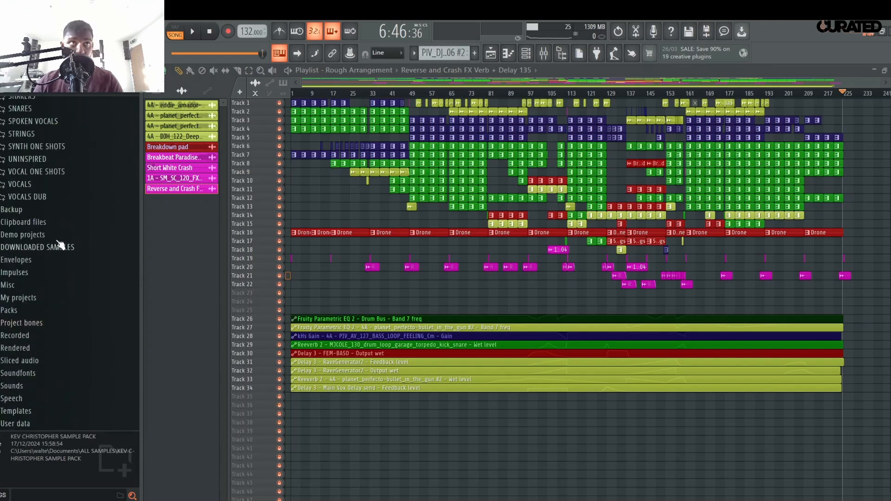
scroll(60, 232, "up", 6)
left_click(51, 199)
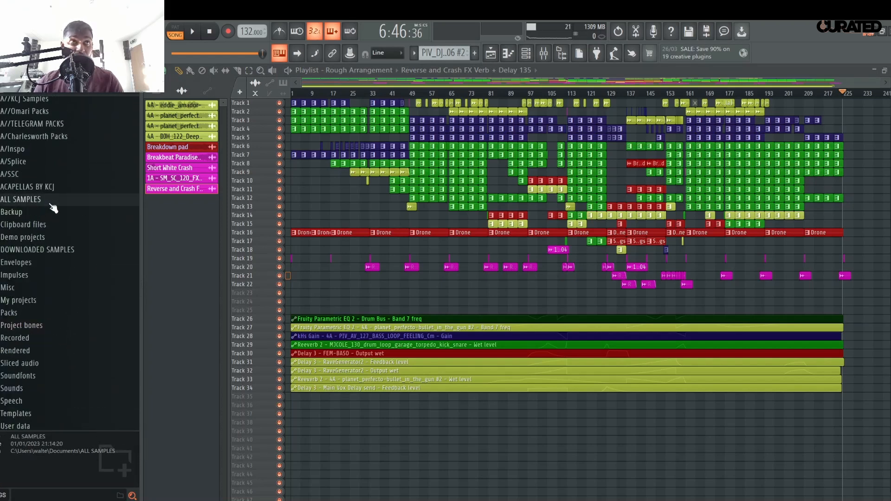
- Open the FX folder of SOSA SOUNDS SAMPLE PACK within A//TELEGRAM PACKS and preview SOSASOUNDS FX06SS
scroll(60, 232, "up", 3)
left_click(60, 230)
scroll(62, 227, "up", 2)
scroll(59, 270, "down", 9)
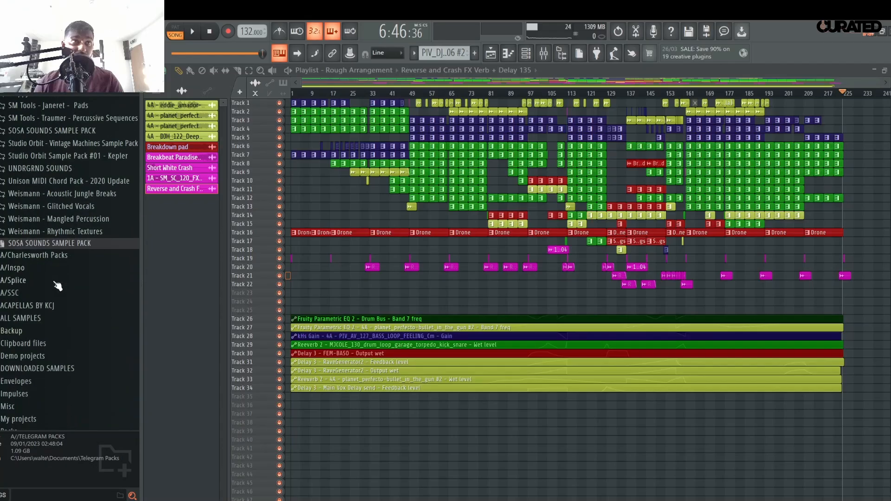
scroll(68, 309, "up", 4)
left_click(75, 266)
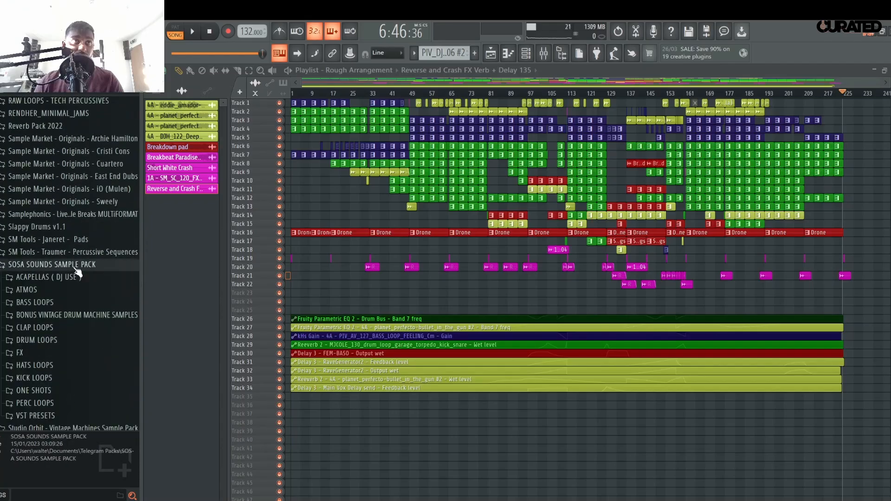
left_click(49, 353)
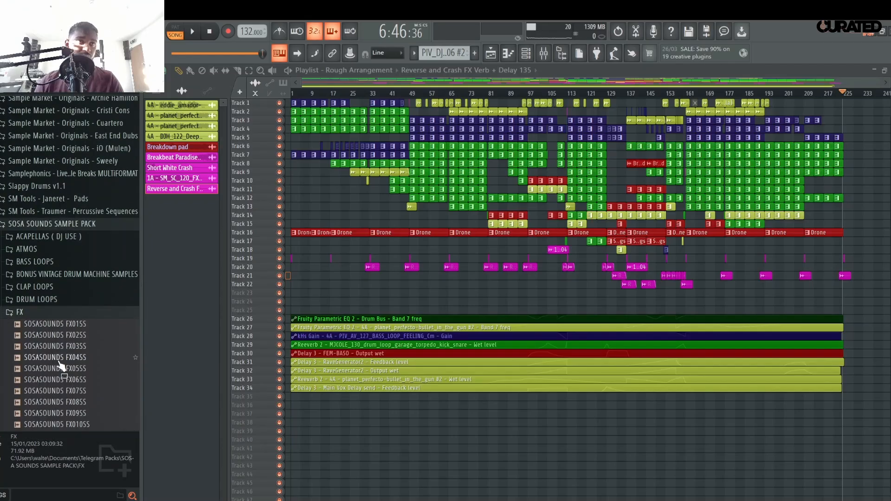
left_click(81, 381)
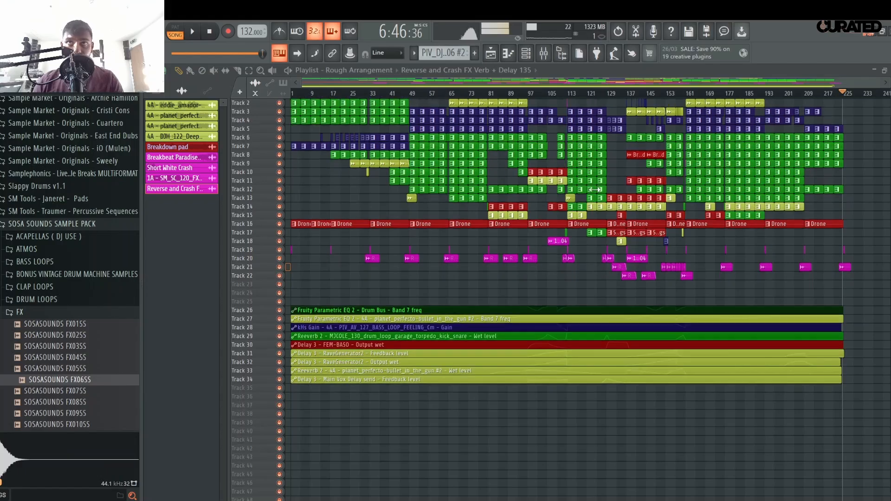
- Add SOSASOUNDS FX06SS to Track 23 at bar 129, play the arrangement from there and inspect the sample's channel settings
scroll(664, 96, "up", 6)
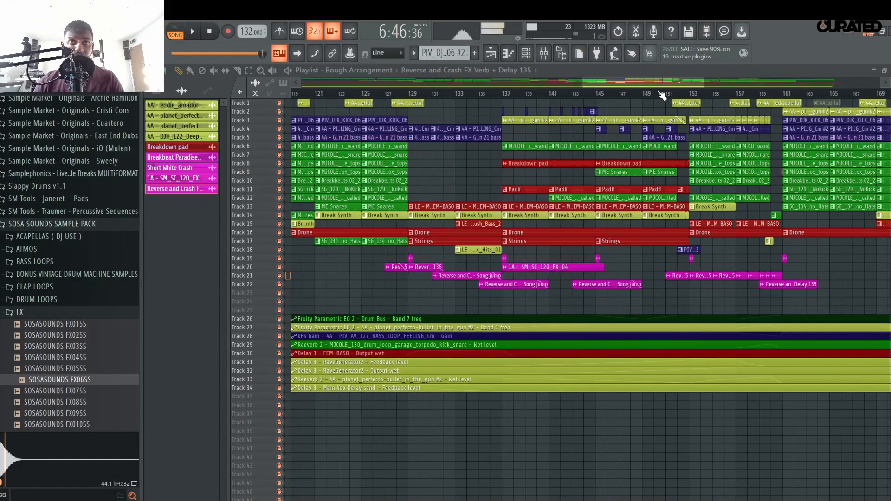
left_click_drag(81, 384, 408, 293)
key("space")
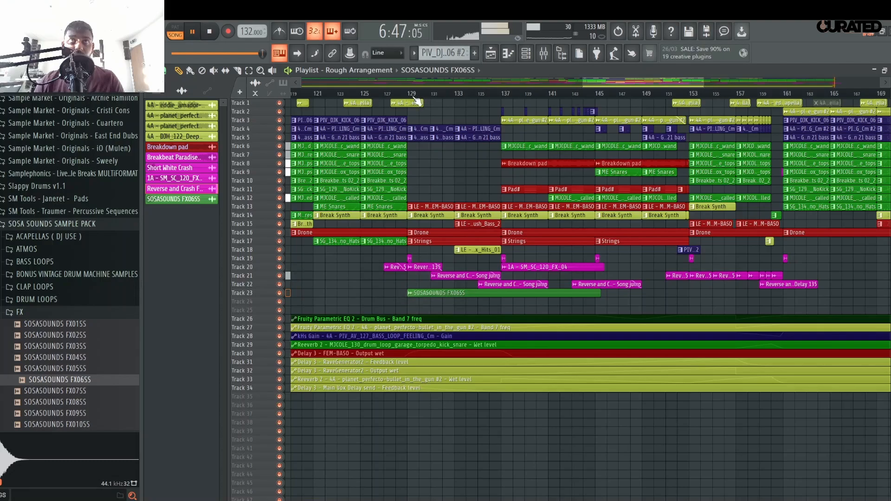
double_click(456, 293)
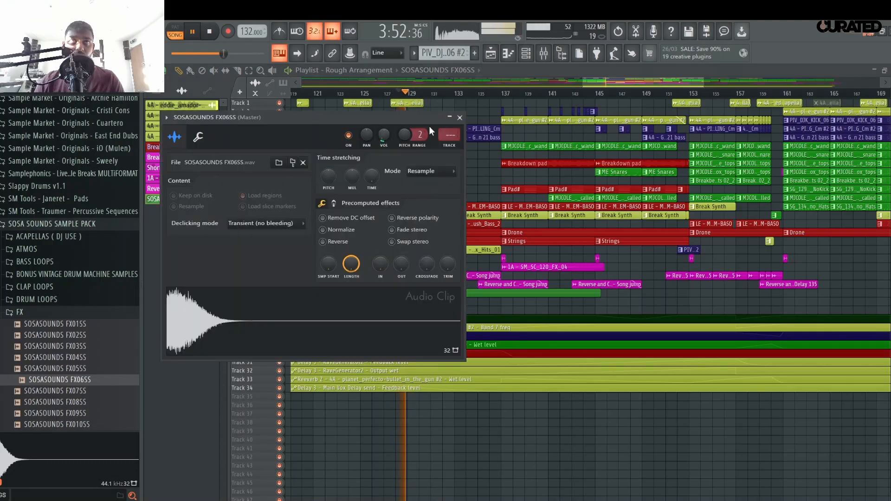
left_click(461, 118)
- Change the colour of the SOSASOUNDS FX06SS clip to the magenta used by the other FX clips
right_click(413, 295)
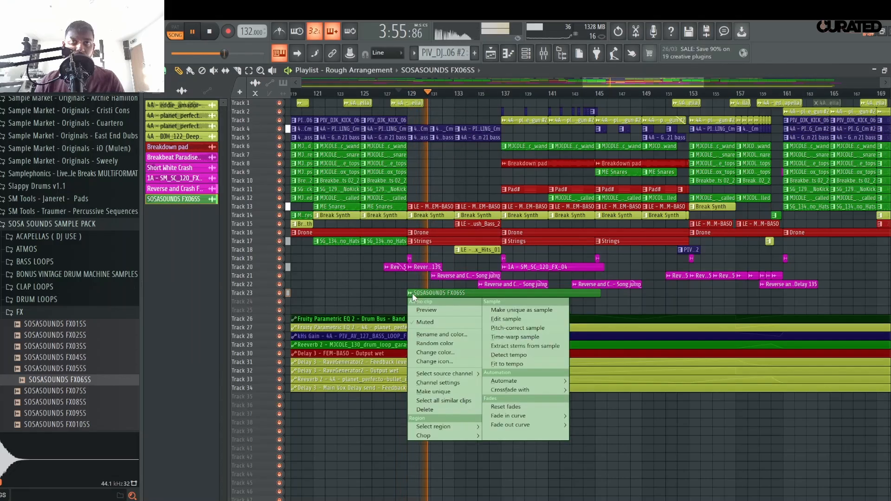
left_click(442, 352)
double_click(448, 399)
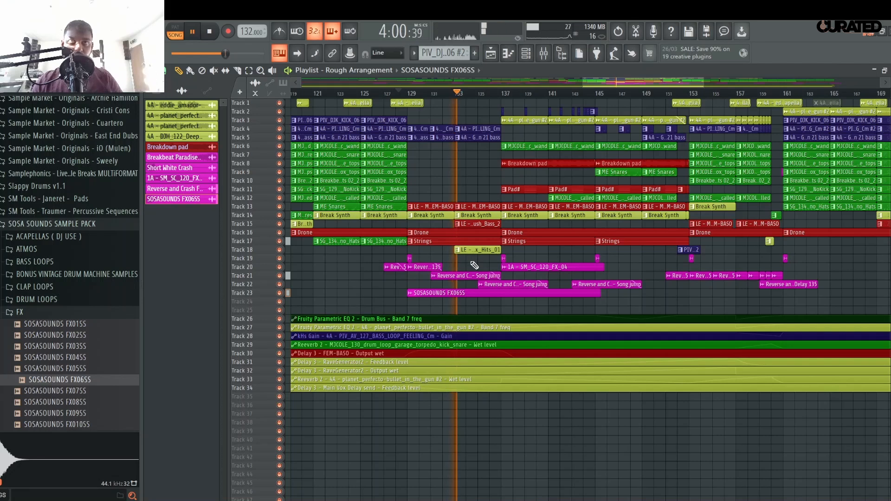
- Delete the reverse-and-crash song jump clip on Track 21 near bar 131, and undo the deletion
right_click(463, 278)
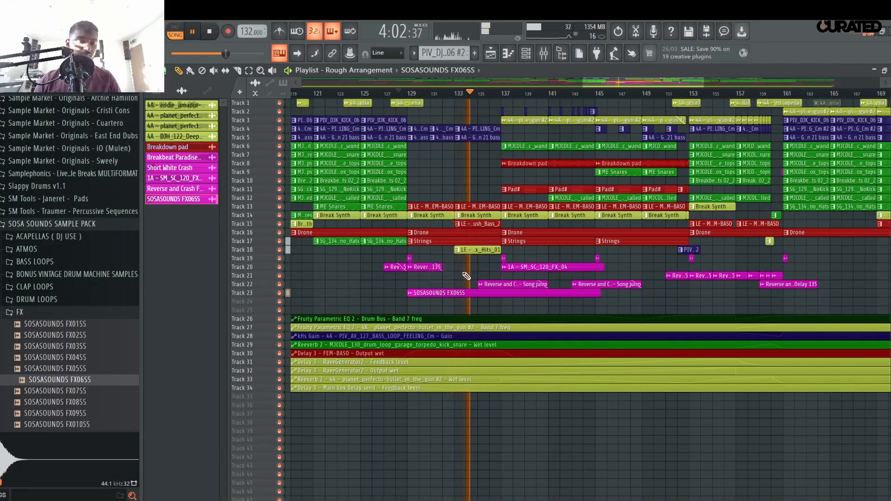
key("ctrl+z")
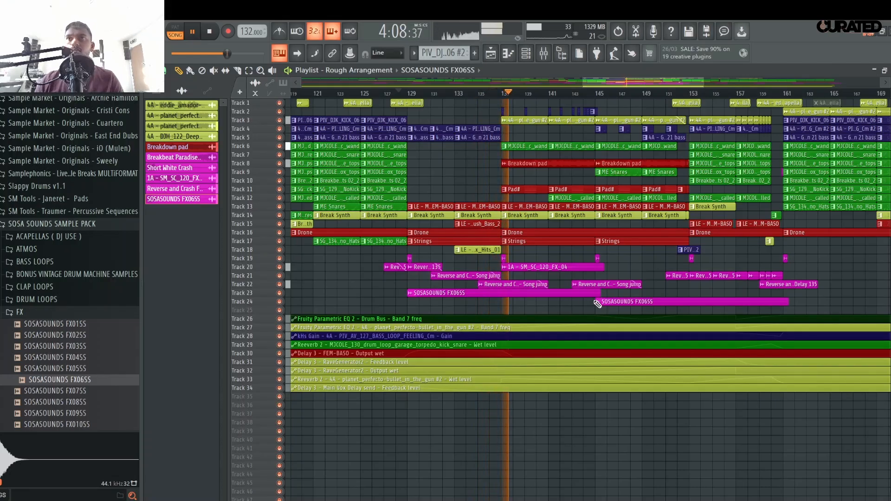
- Play the arrangement from around bar 85, then from around bar 103, to check the transitions by ear
scroll(649, 95, "down", 2)
scroll(497, 93, "up", 2)
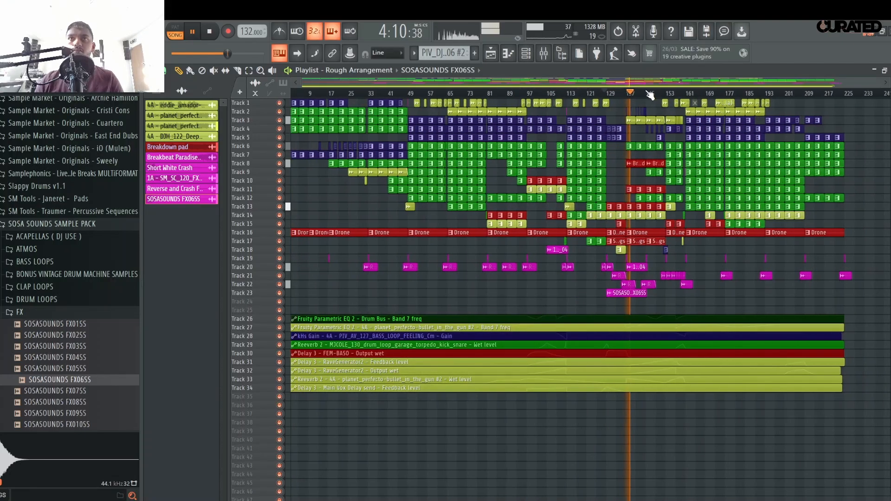
left_click(497, 93)
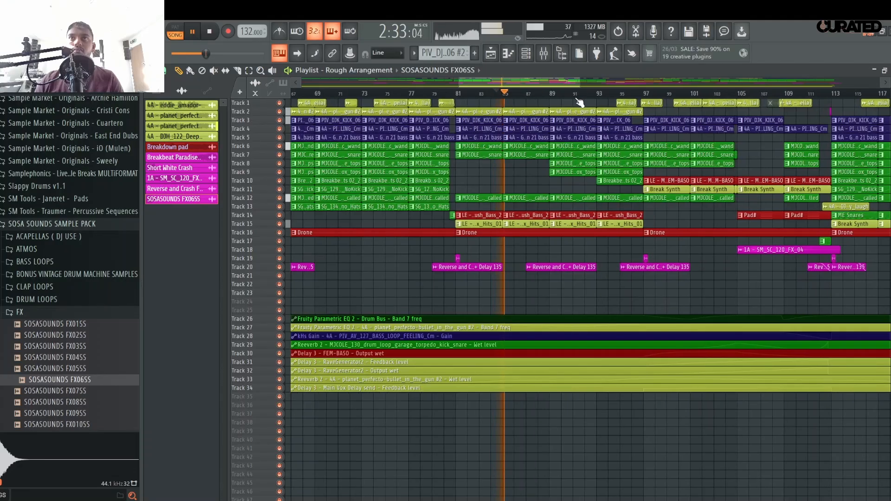
scroll(583, 96, "down", 2)
left_click(581, 94)
scroll(589, 94, "down", 2)
left_click(643, 96)
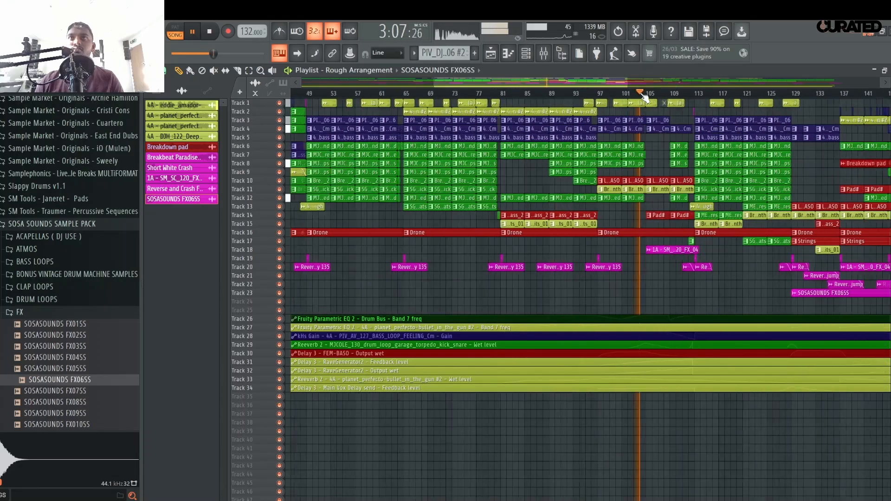
scroll(640, 96, "up", 3)
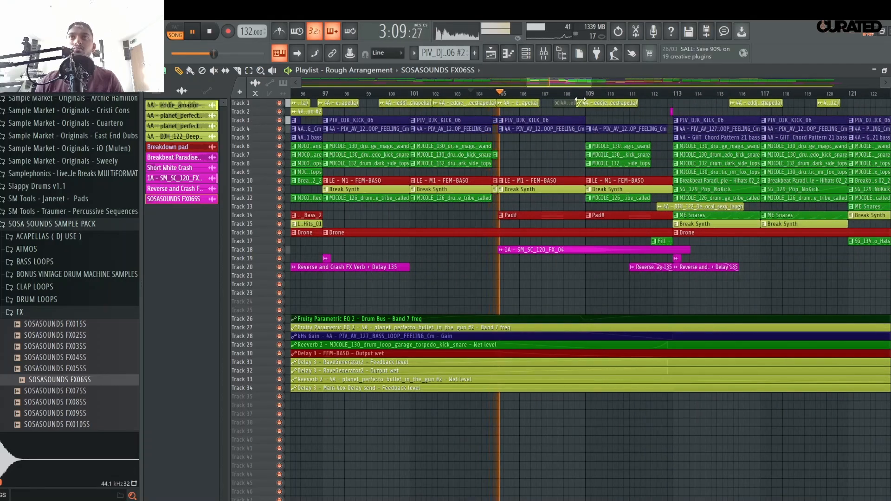
scroll(589, 96, "down", 3)
scroll(589, 98, "down", 1)
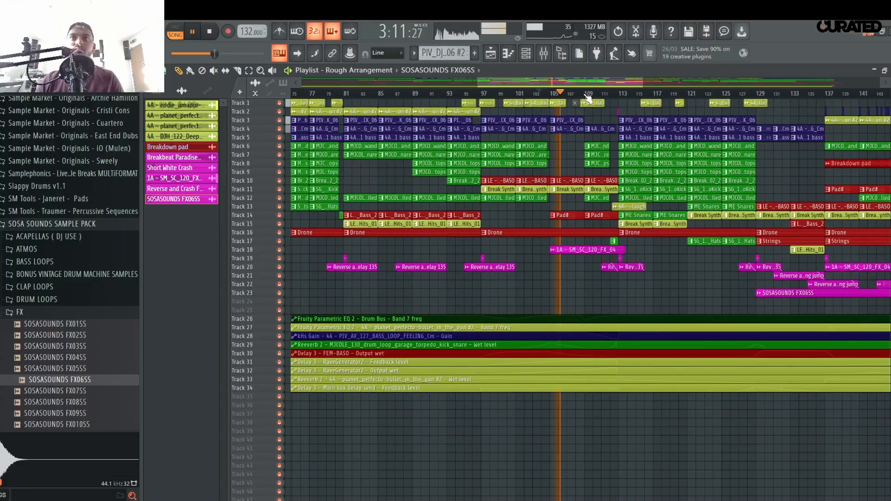
- Inspect the channel settings of the 1A - SM_SC_120_FX_04 clip on Track 18 and replay the passage from about bar 103
double_click(596, 249)
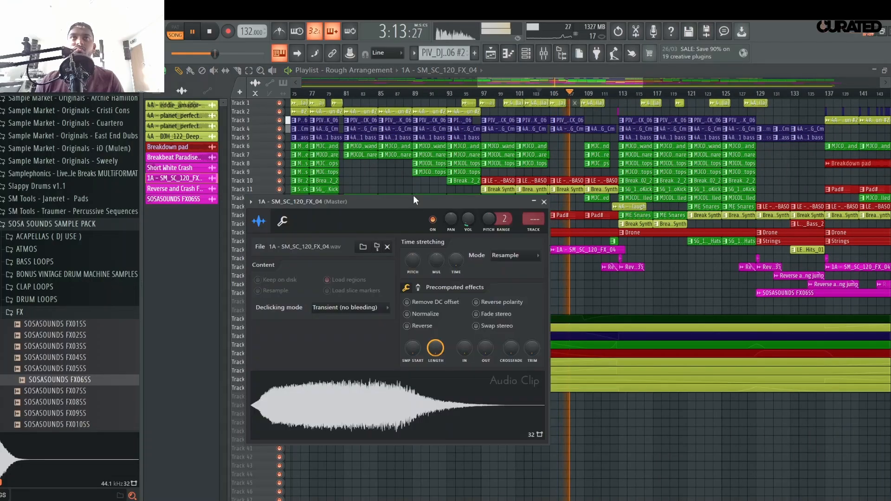
key("Escape")
key("space")
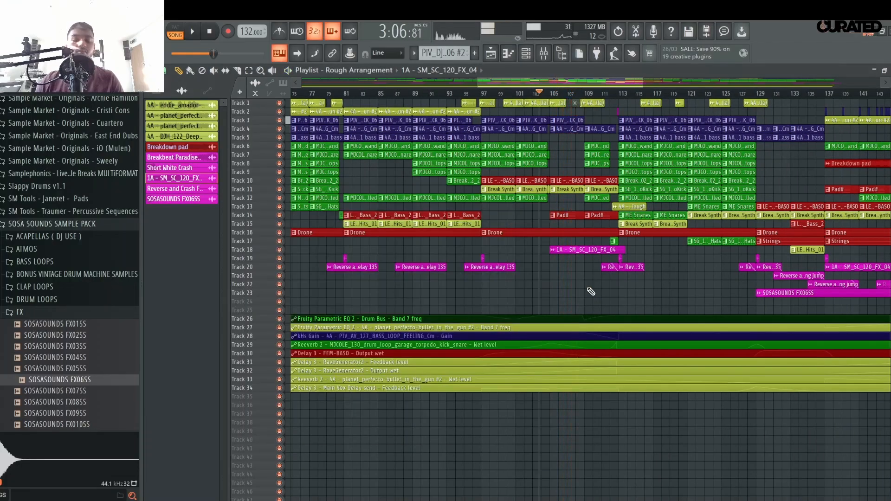
key("space")
scroll(511, 135, "up", 2)
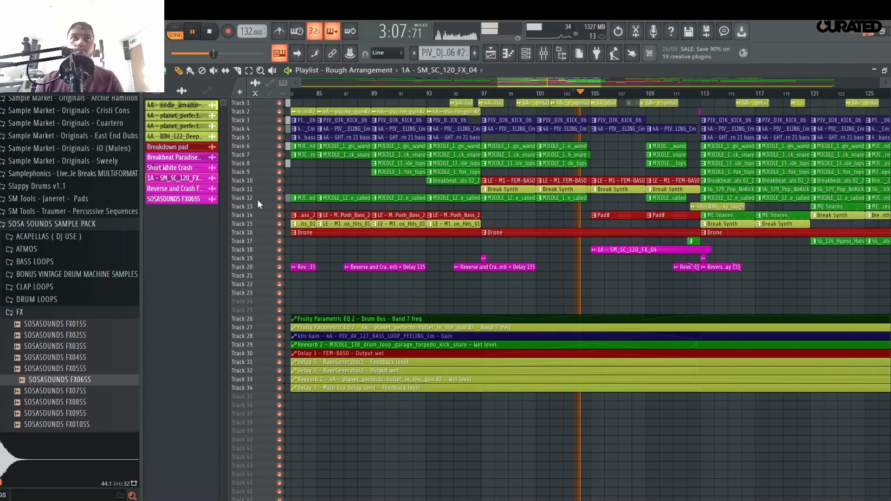
- Place a SOSASOUNDS FX06SS clip on Track 22 starting at bar 97 and play the arrangement from there
left_click(478, 106)
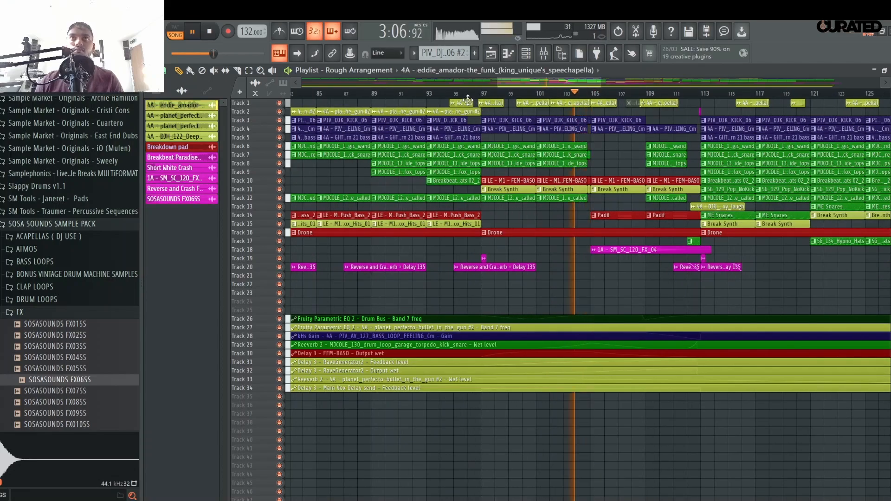
left_click(483, 284)
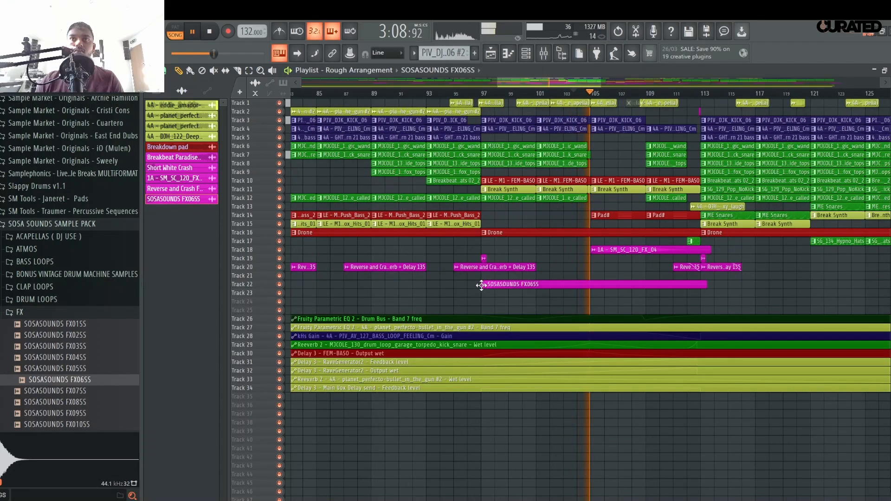
left_click(510, 278)
right_click(520, 286)
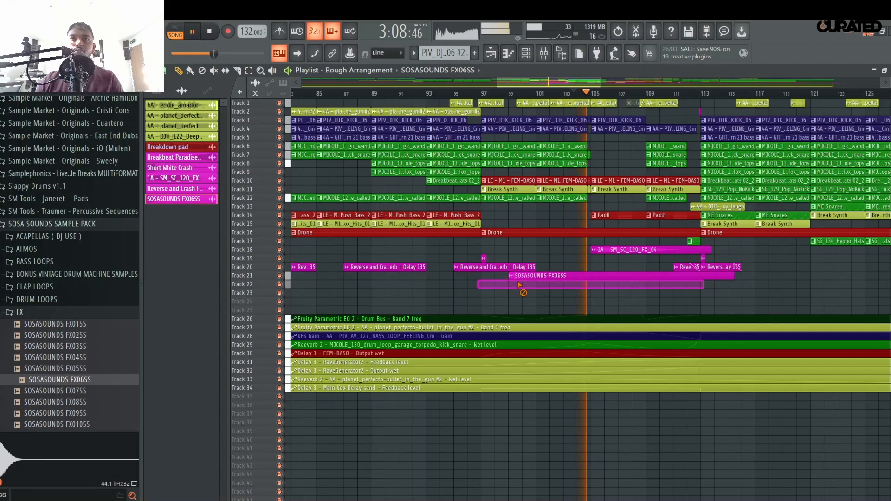
left_click_drag(515, 279, 484, 294)
left_click(482, 94)
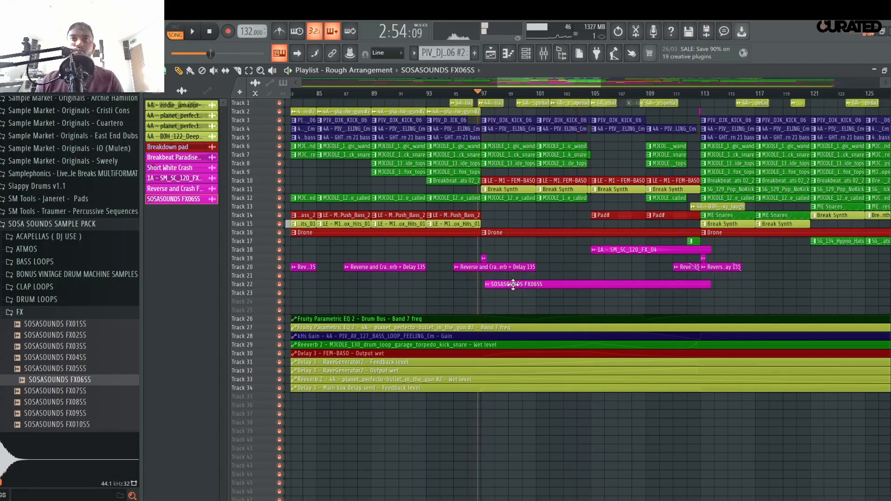
left_click_drag(513, 284, 517, 285)
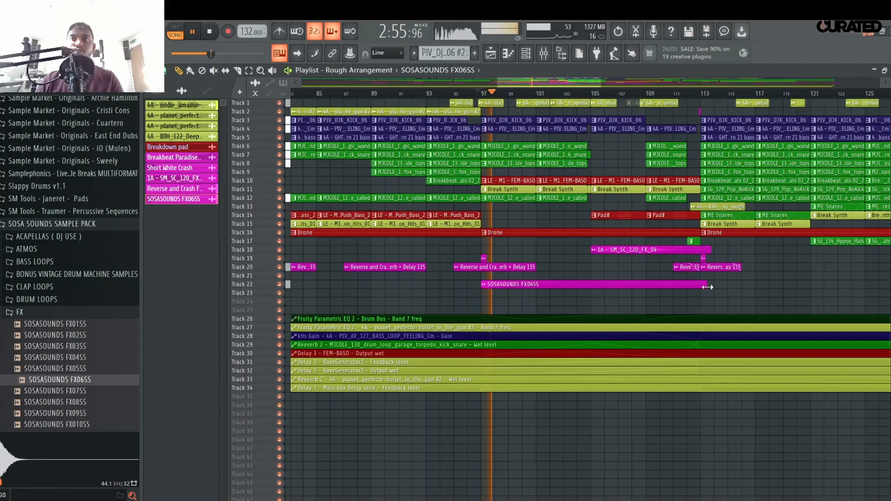
- Shorten the SOSASOUNDS FX06SS clip on Track 22 so it ends at bar 105, and stop playback
left_click_drag(708, 287, 591, 298)
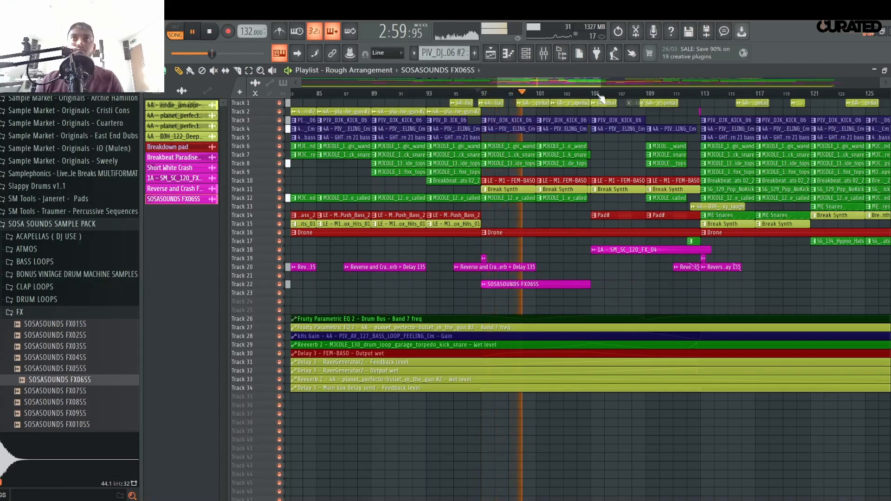
scroll(602, 98, "down", 6)
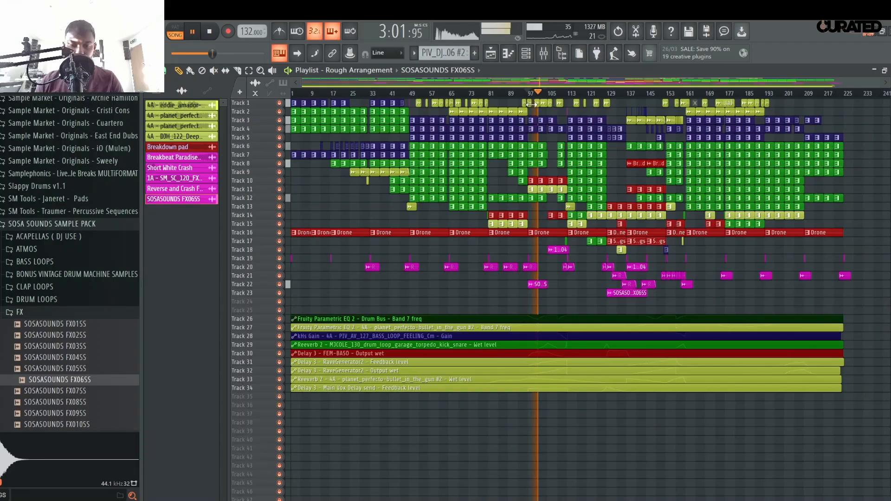
key("space")
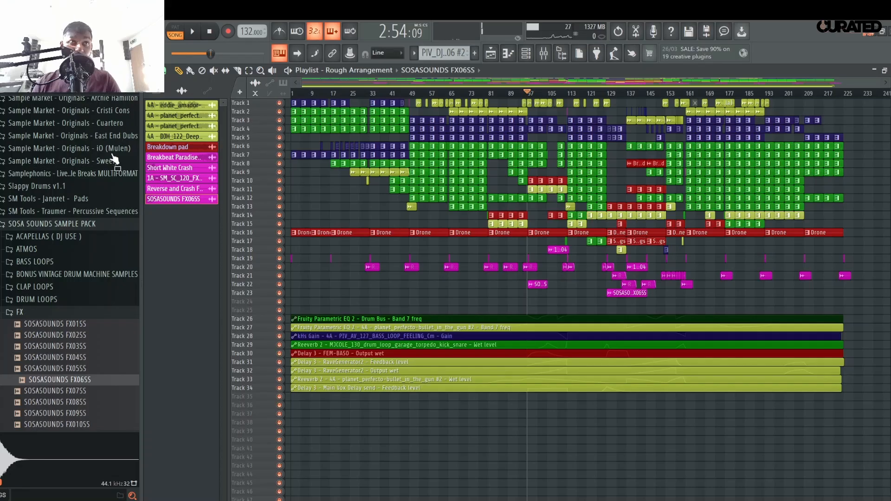
- Find LONG SWEEP 009 among the starred samples and place it on Track 24 starting at bar 145
left_click(124, 87)
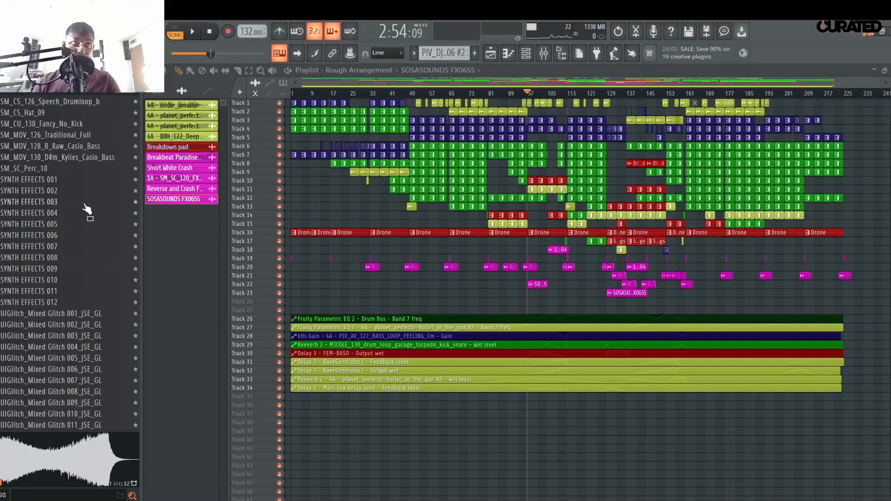
scroll(86, 209, "up", 15)
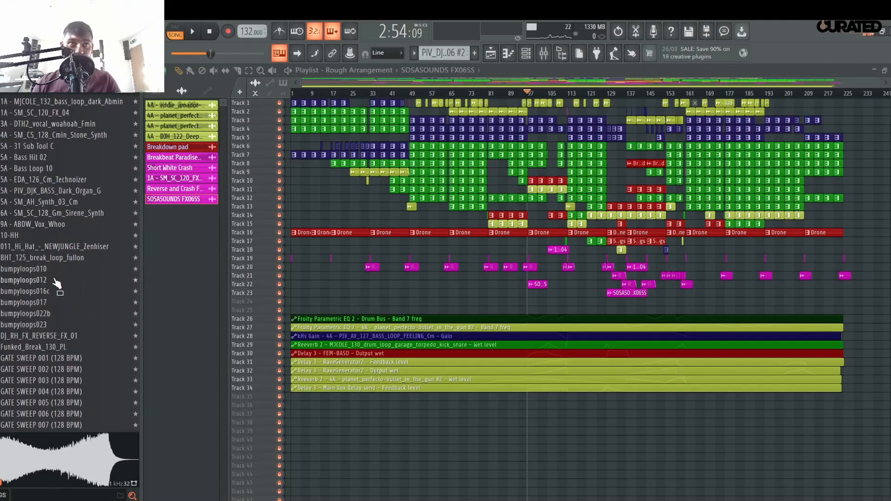
scroll(55, 282, "down", 10)
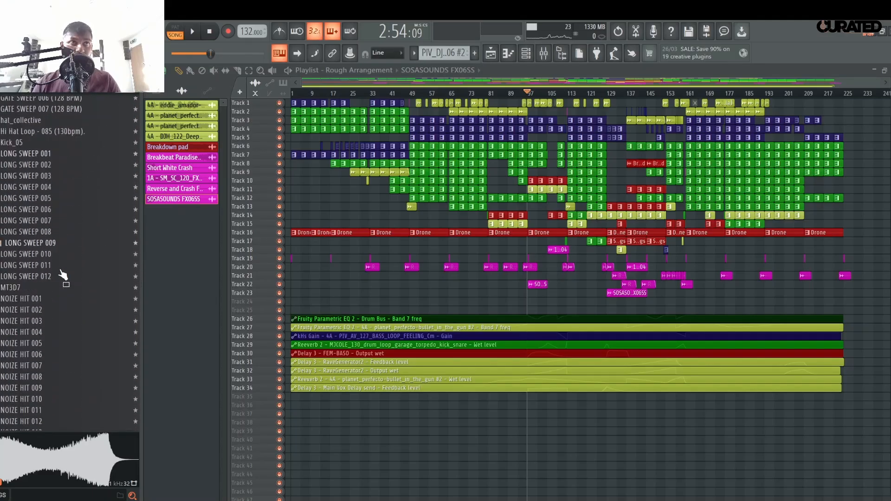
scroll(63, 276, "down", 20)
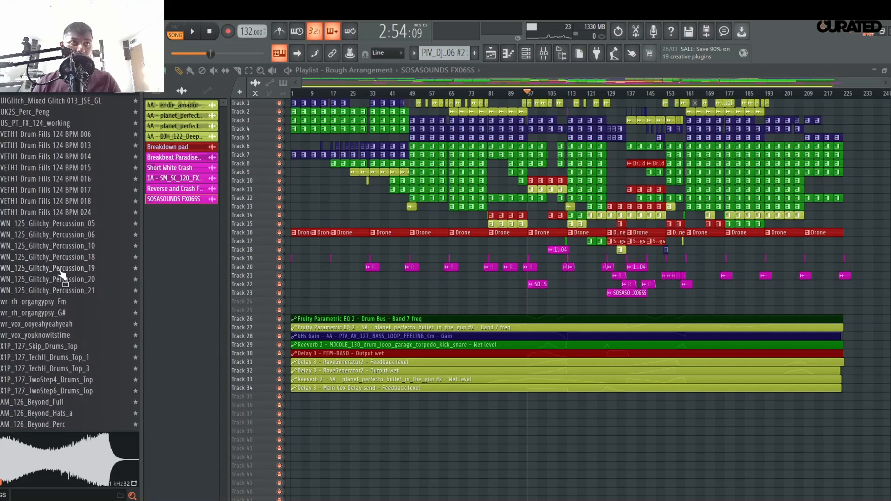
scroll(51, 317, "up", 10)
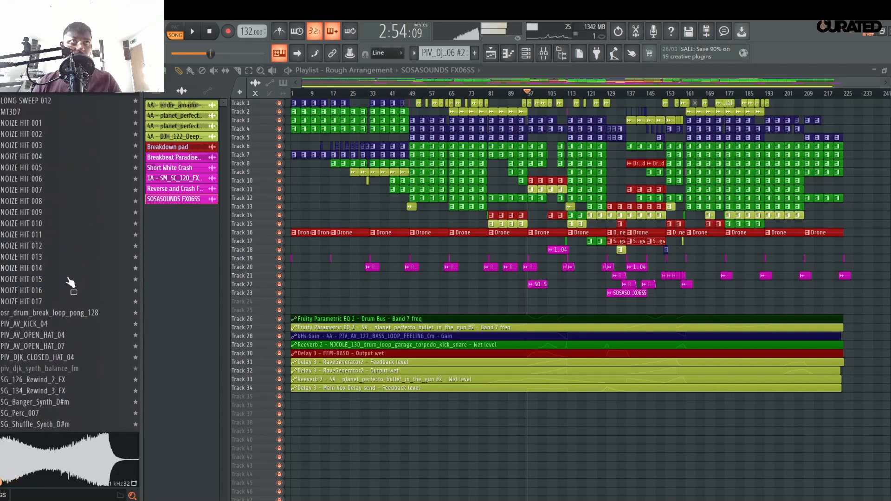
scroll(70, 282, "up", 12)
left_click_drag(81, 474, 629, 294)
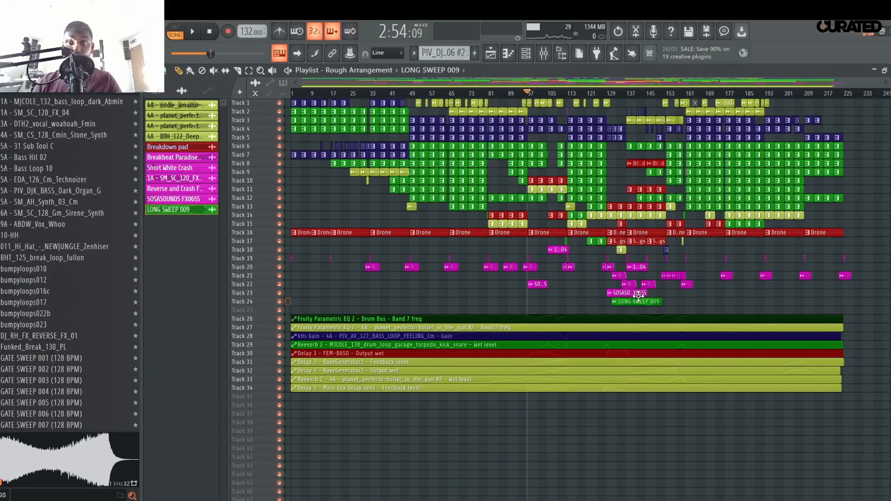
scroll(628, 111, "up", 5)
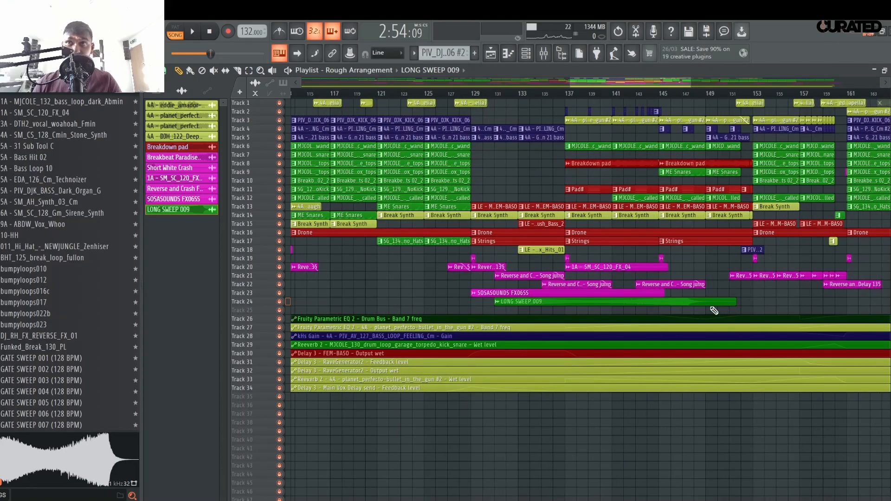
left_click_drag(705, 303, 776, 298)
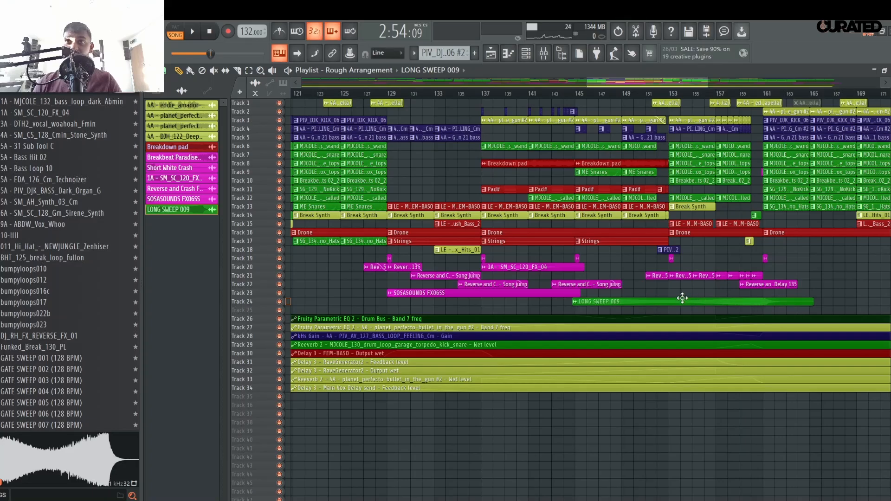
- Shorten LONG SWEEP 009 with its time-stretching Time setting so the clip ends at bar 165, and reset its Pitch setting
double_click(682, 298)
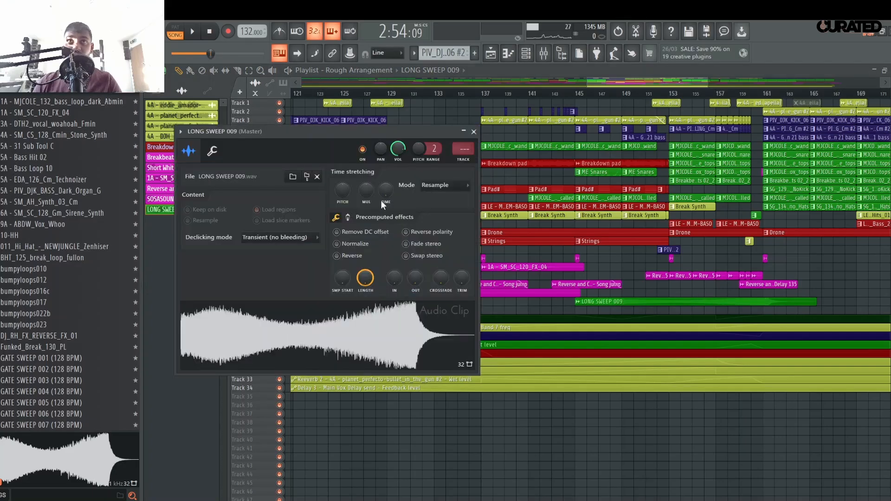
left_click_drag(384, 192, 384, 176)
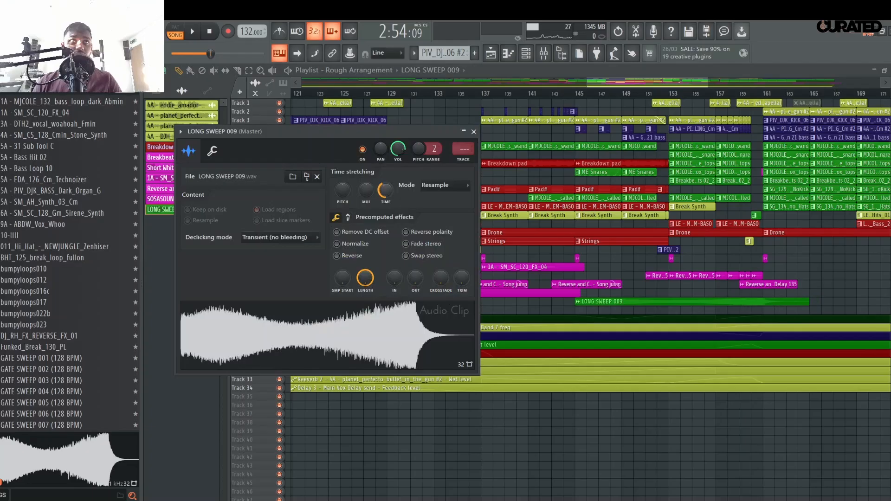
right_click(341, 199)
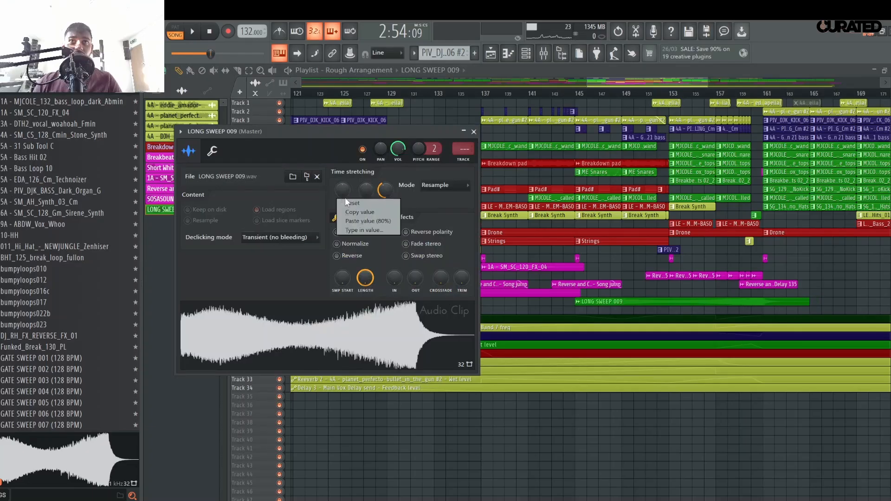
left_click(348, 203)
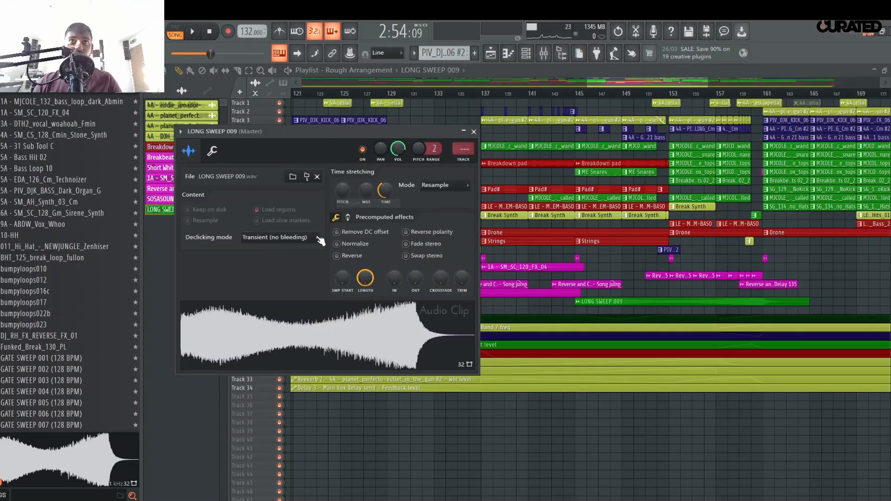
left_click(474, 132)
- Play the arrangement from bar 145 and lower the channel volume of LONG SWEEP 009
left_click(581, 95)
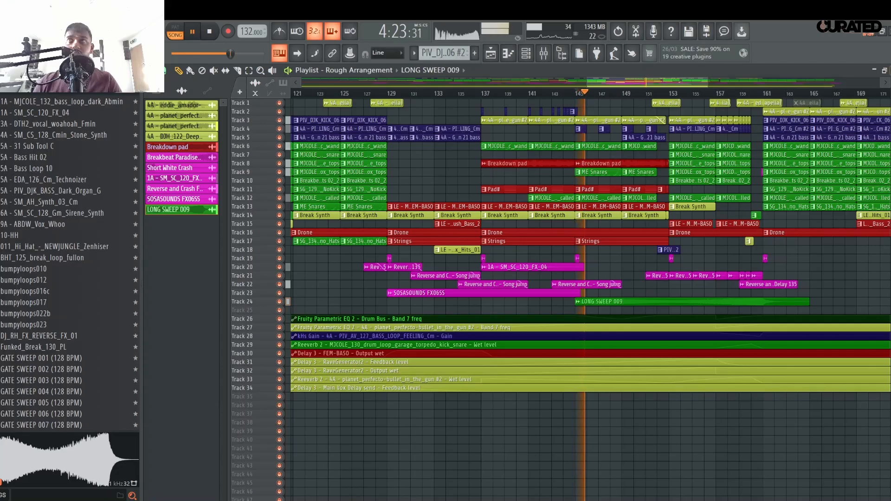
scroll(587, 310, "up", 6)
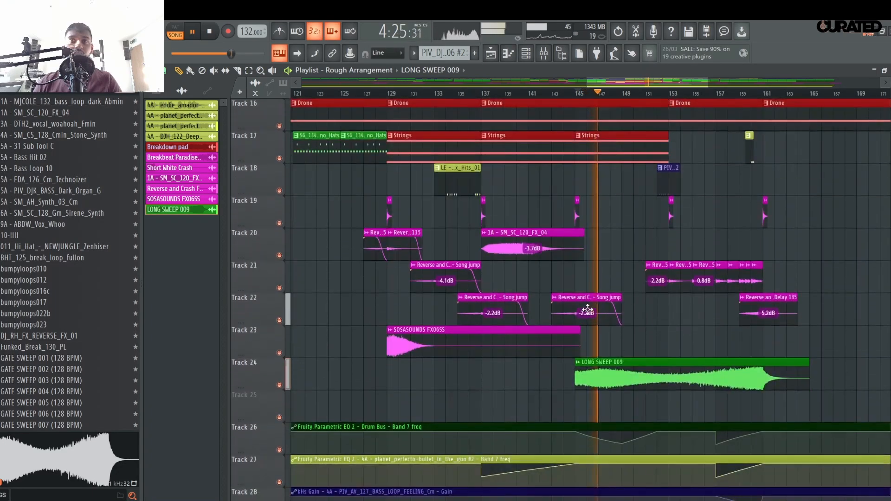
scroll(547, 278, "up", 4)
scroll(551, 276, "down", 6)
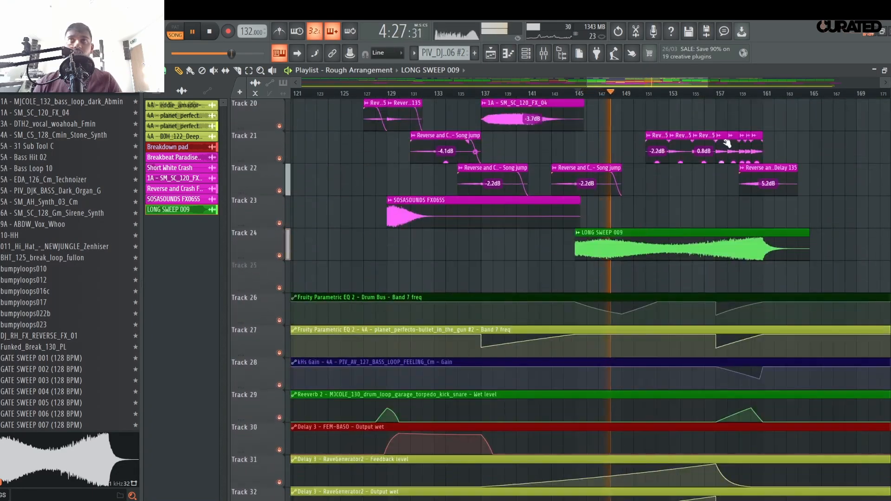
scroll(671, 232, "up", 2)
double_click(670, 234)
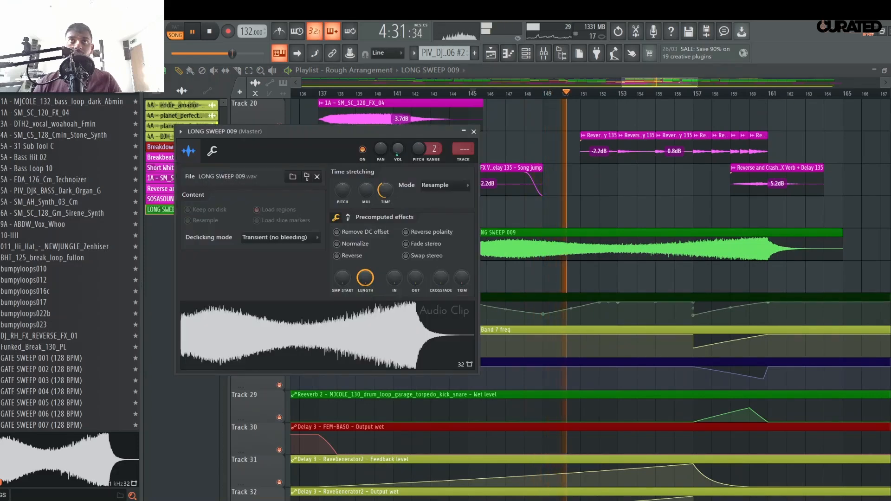
key("Escape")
scroll(600, 218, "up", 8)
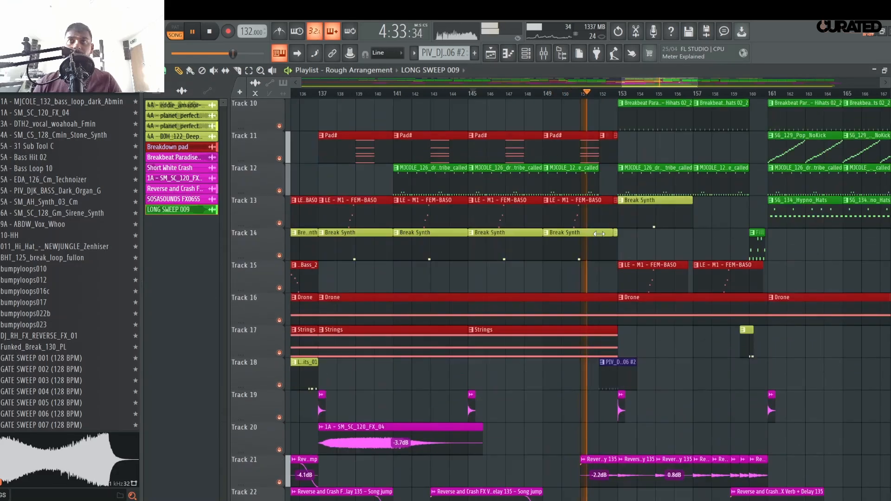
scroll(599, 236, "up", 2)
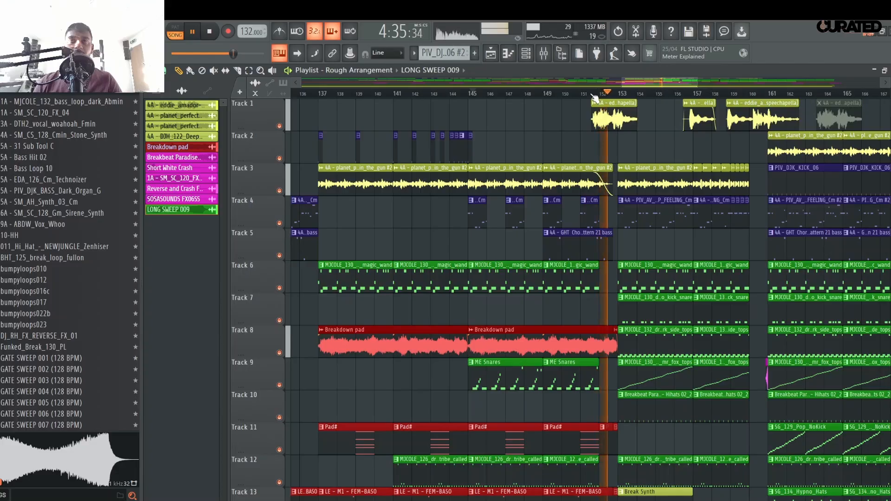
scroll(595, 99, "down", 6)
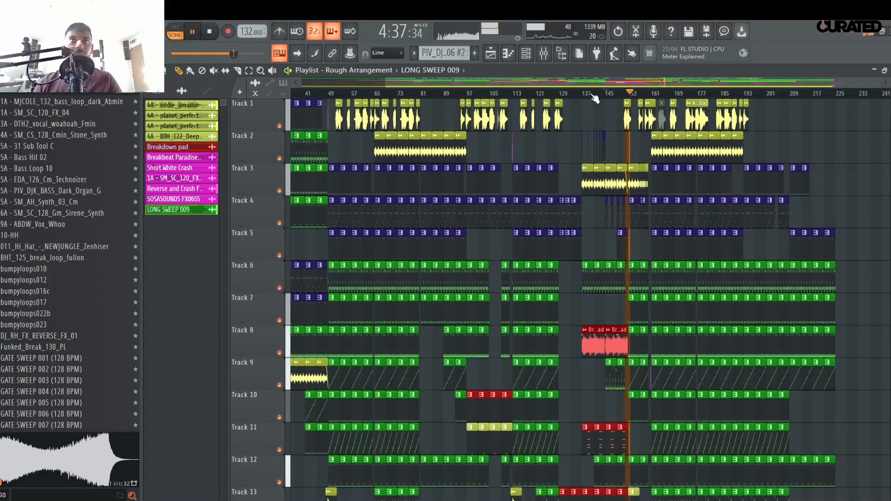
- Fine-tune the channel volume of LONG SWEEP 009 by ear during playback, and replay from bar 145
scroll(617, 95, "up", 3)
scroll(639, 156, "down", 3)
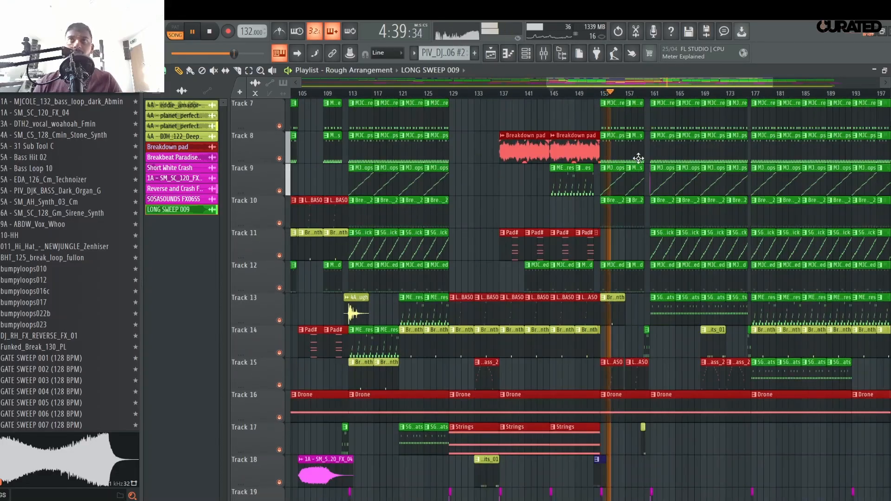
scroll(599, 93, "up", 5)
scroll(564, 330, "down", 6)
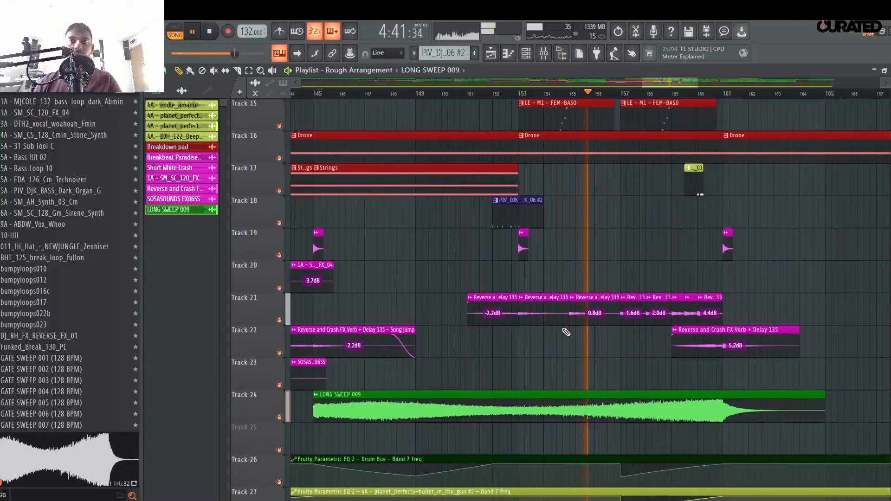
double_click(595, 397)
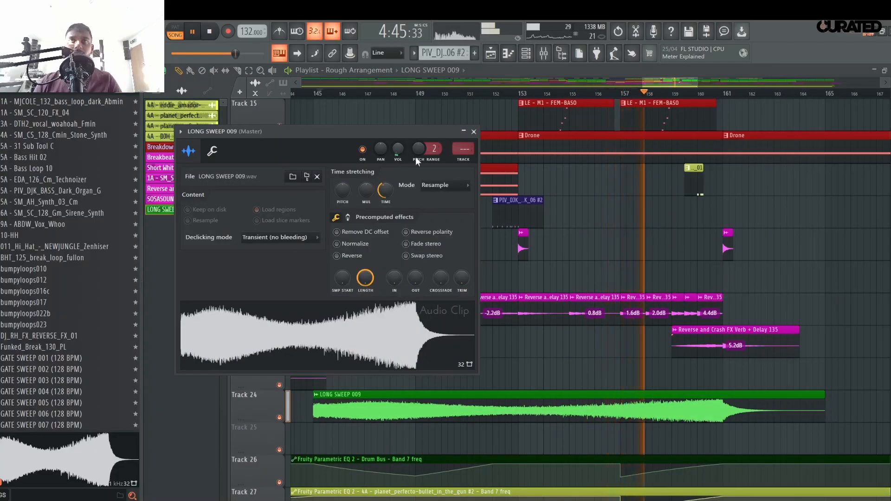
left_click(474, 132)
scroll(613, 237, "up", 5)
scroll(607, 234, "down", 2)
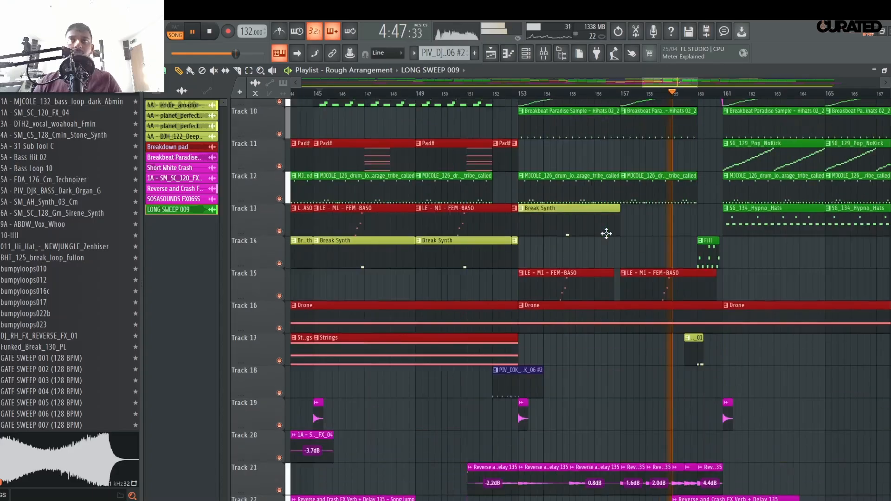
scroll(607, 234, "down", 5)
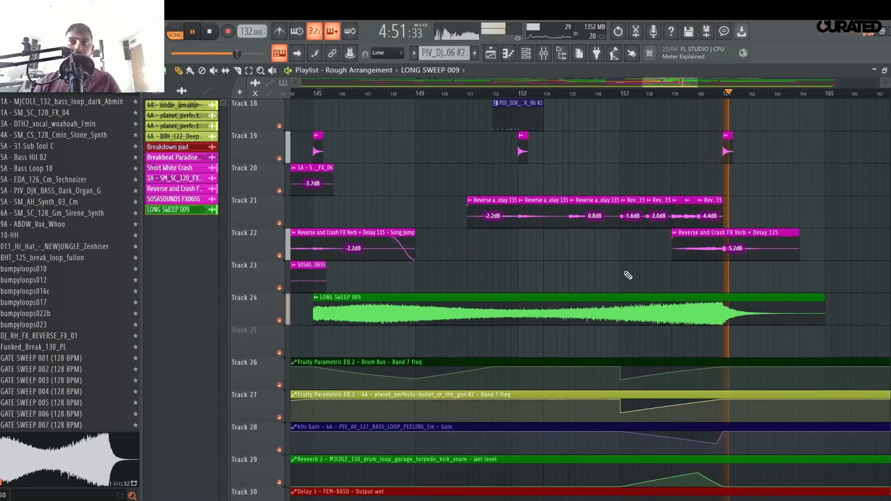
double_click(628, 306)
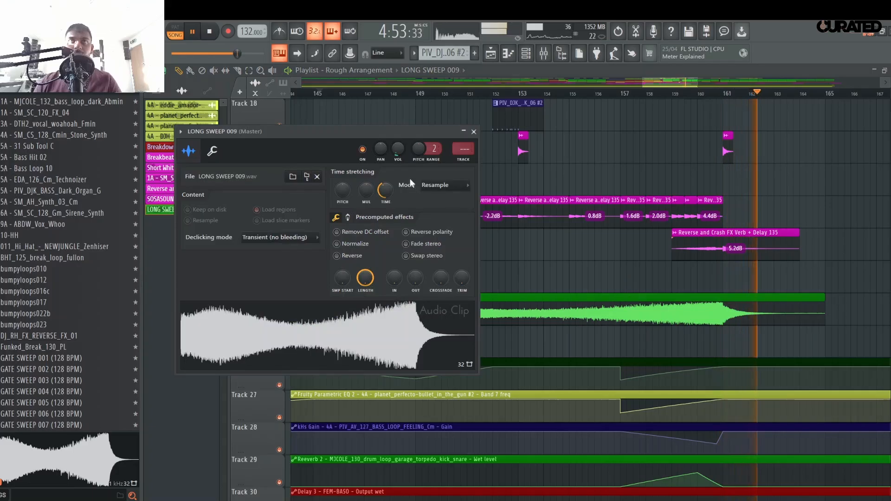
key("space")
right_click(537, 264)
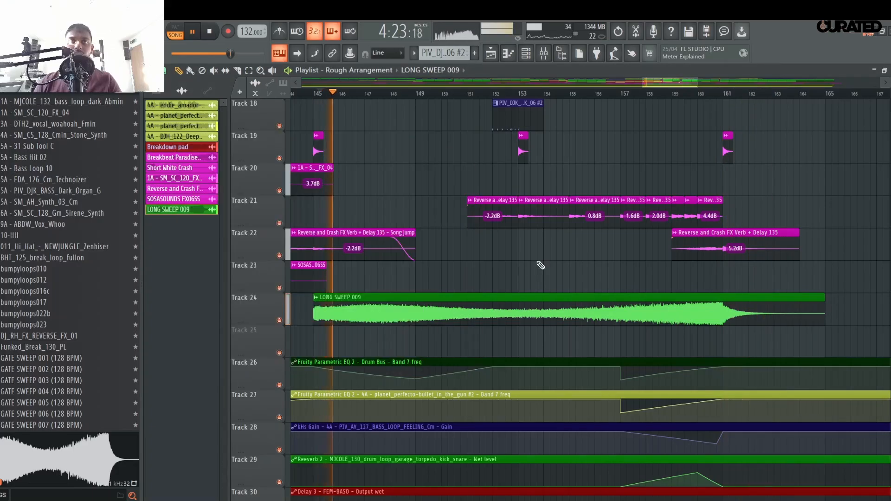
- Place a SOSASOUNDS FX06SS clip on Track 20 starting at bar 153, with playback restarted just before it
left_click(182, 201)
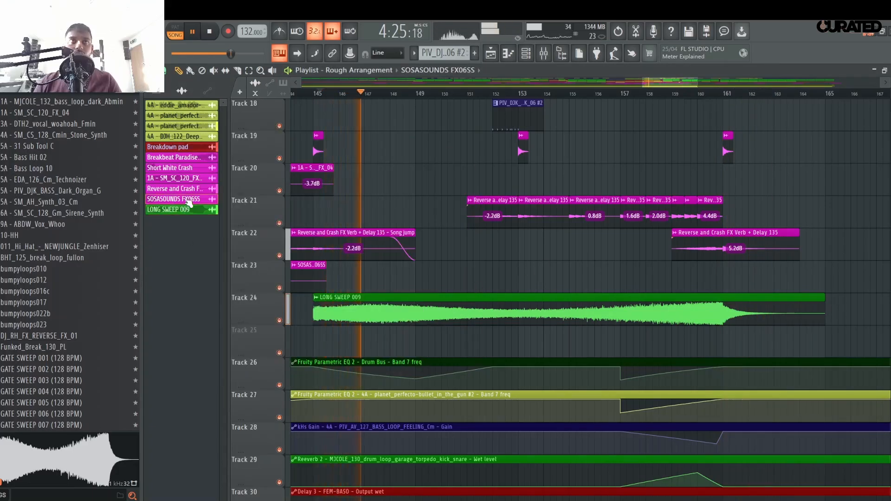
scroll(483, 193, "up", 2)
key("space")
key("space")
left_click(500, 95)
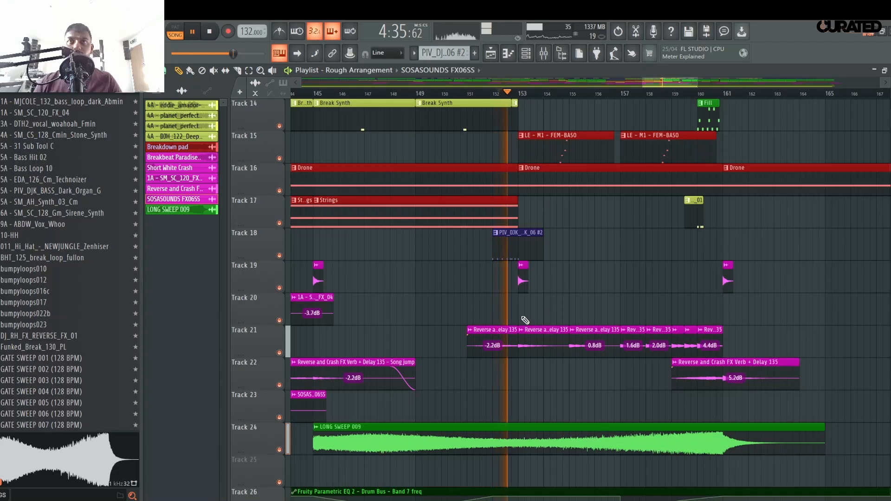
left_click(522, 304)
double_click(563, 302)
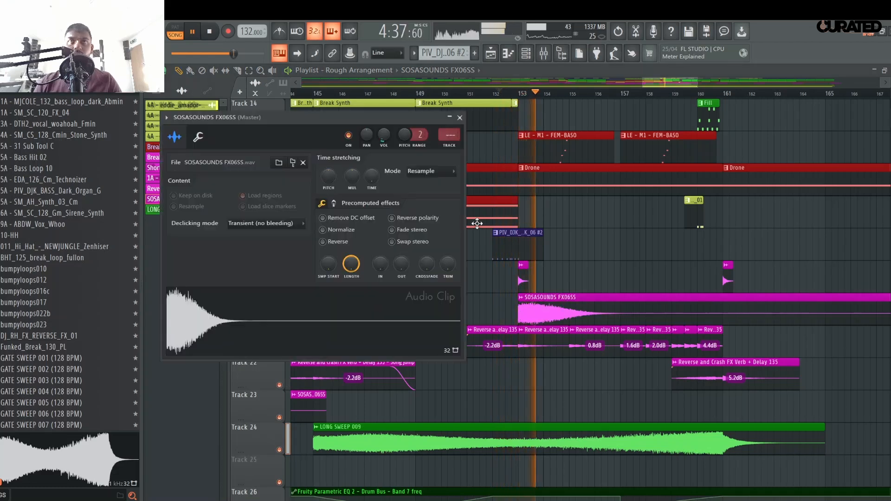
left_click(460, 118)
- Lower the clip gain of the SOSASOUNDS FX06SS clip at bar 153 to -2.6 dB
key("space")
key("space")
left_click(705, 324)
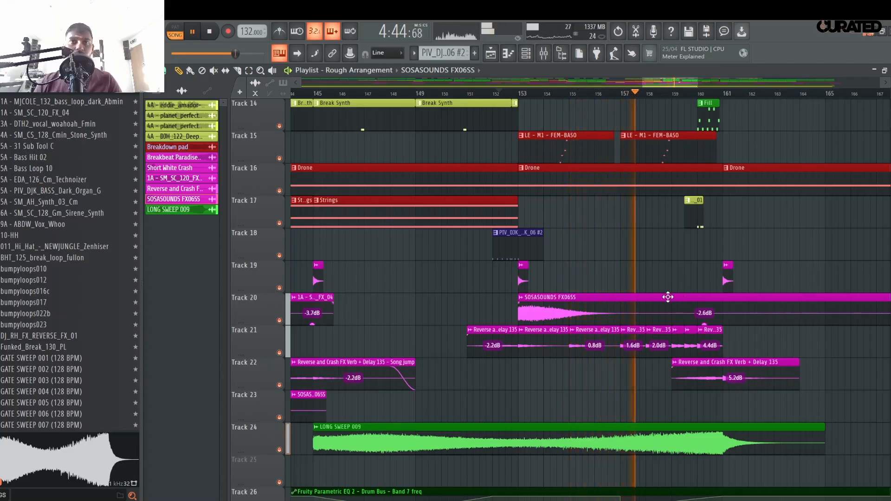
- Recheck the LONG SWEEP 009 channel settings while playback runs up to bar 161, and close them
scroll(654, 297, "down", 5)
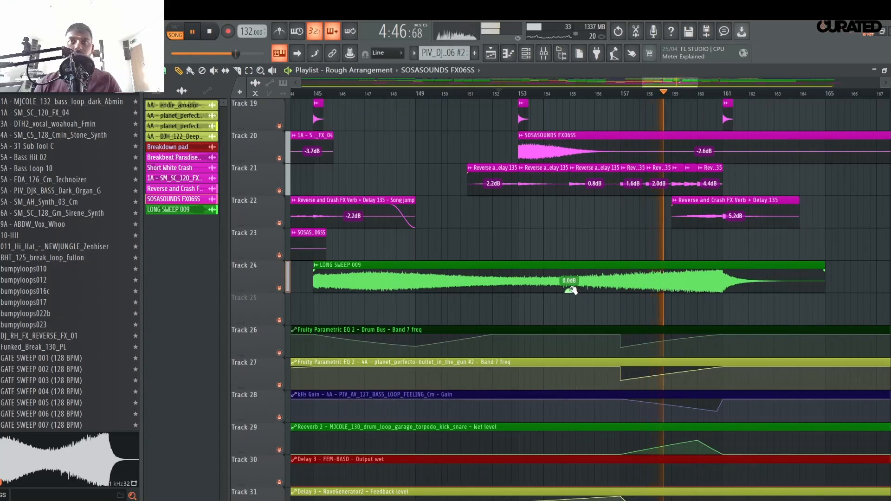
double_click(572, 288)
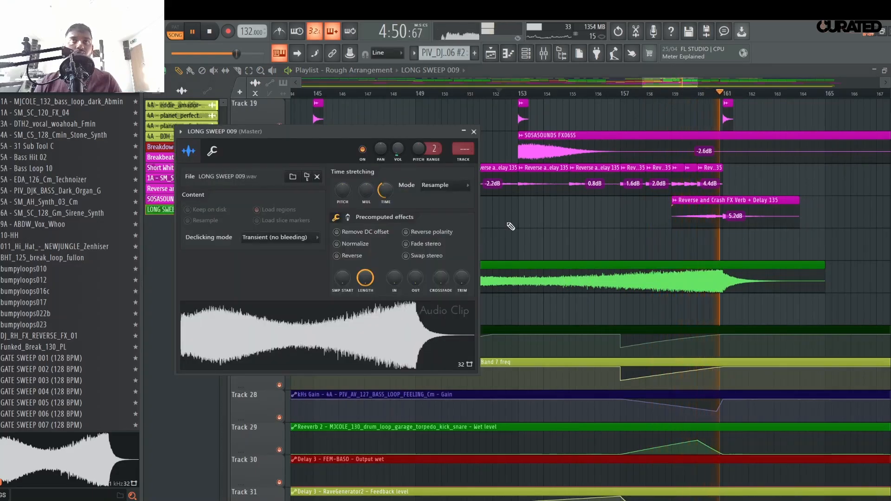
key("Escape")
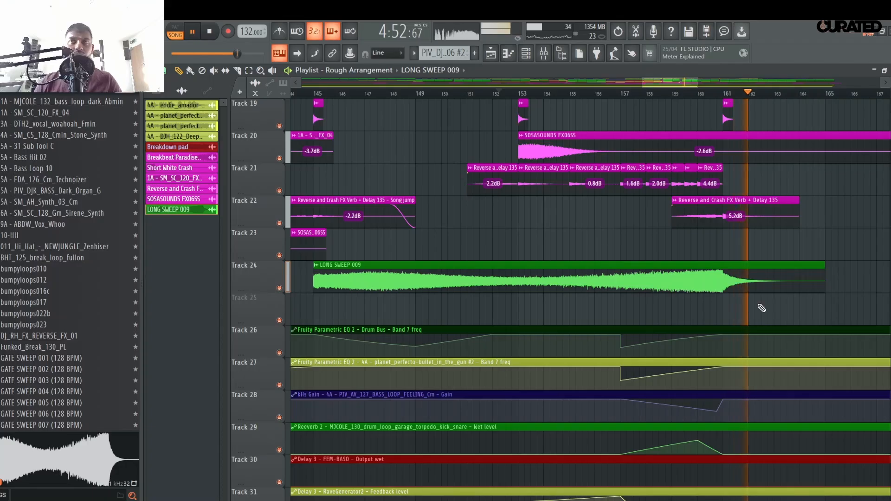
- Reduce the playlist track heights so all tracks fit in view, and stop playback
scroll(761, 292, "up", 5)
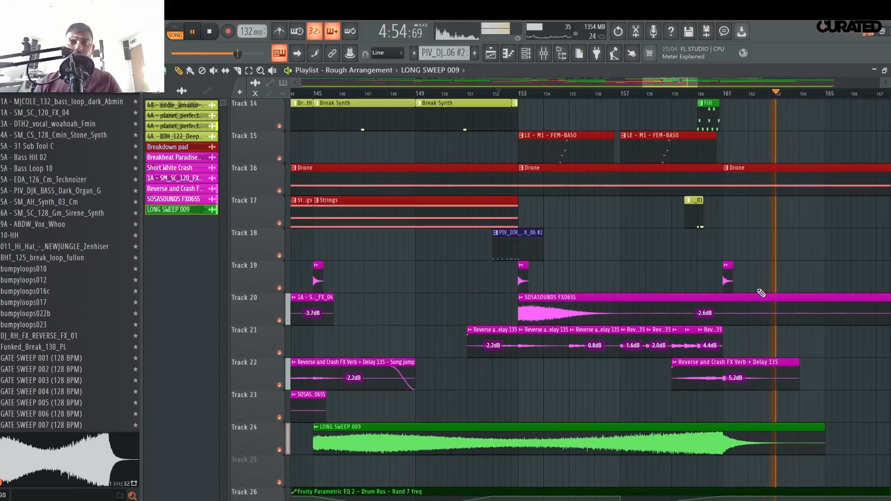
left_click_drag(887, 91, 887, 111)
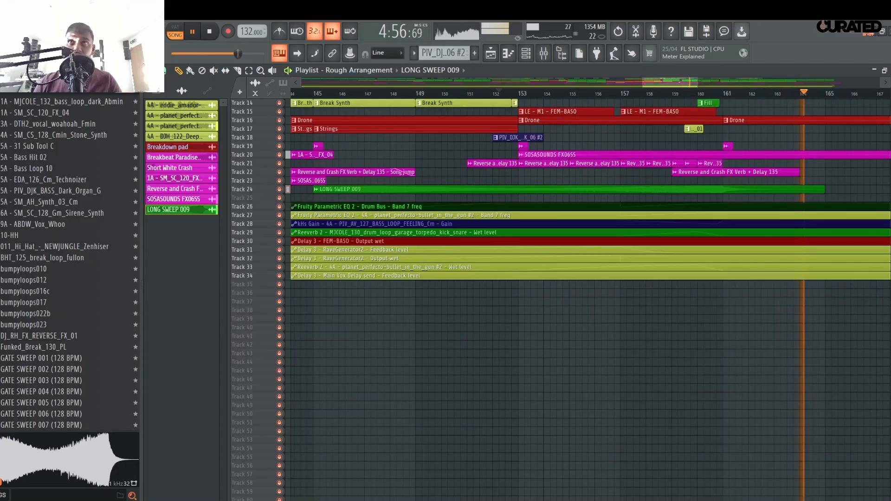
key("space")
- Recolour LONG SWEEP 009 with the magenta preset used by the other FX clips
scroll(591, 193, "up", 3)
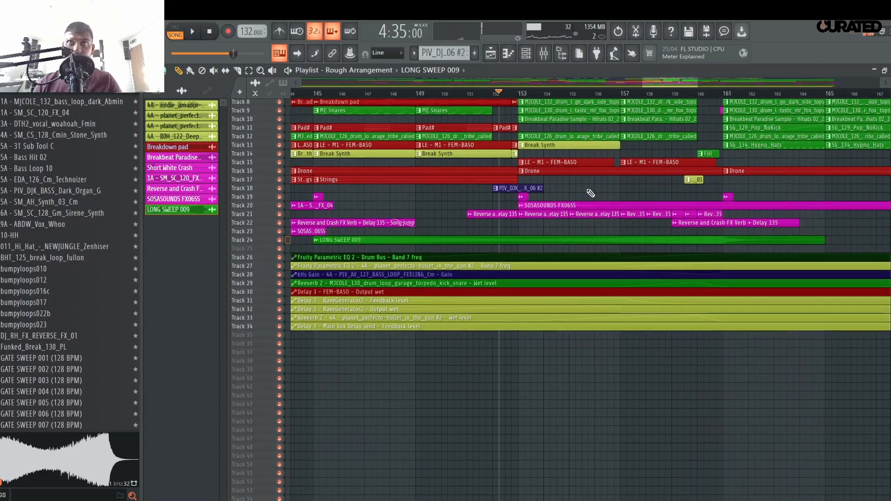
scroll(590, 192, "up", 3)
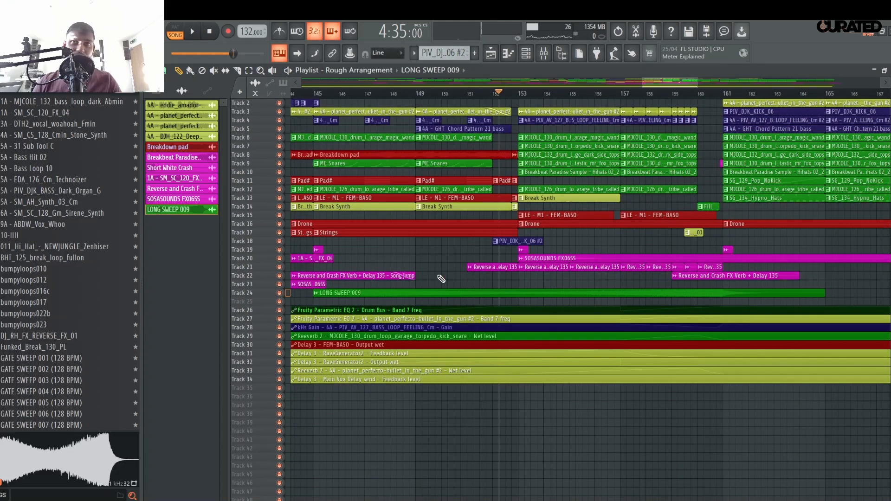
left_click(319, 294)
left_click(340, 354)
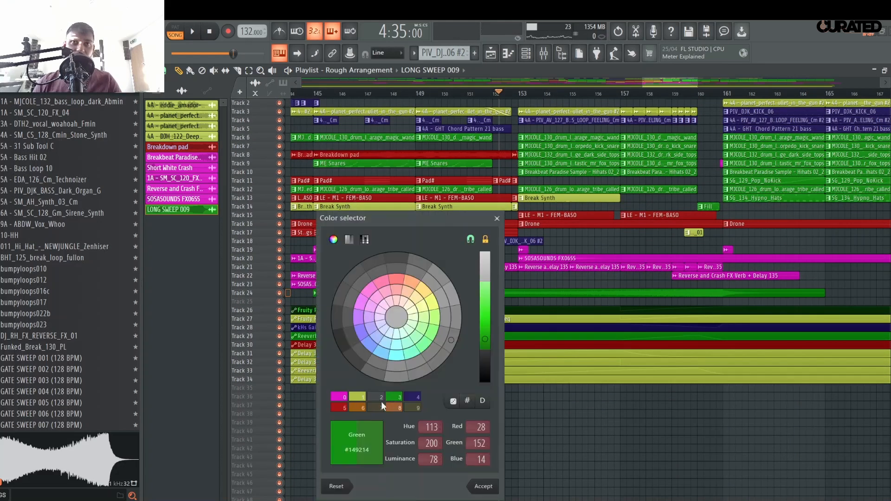
left_click(342, 399)
key("Return")
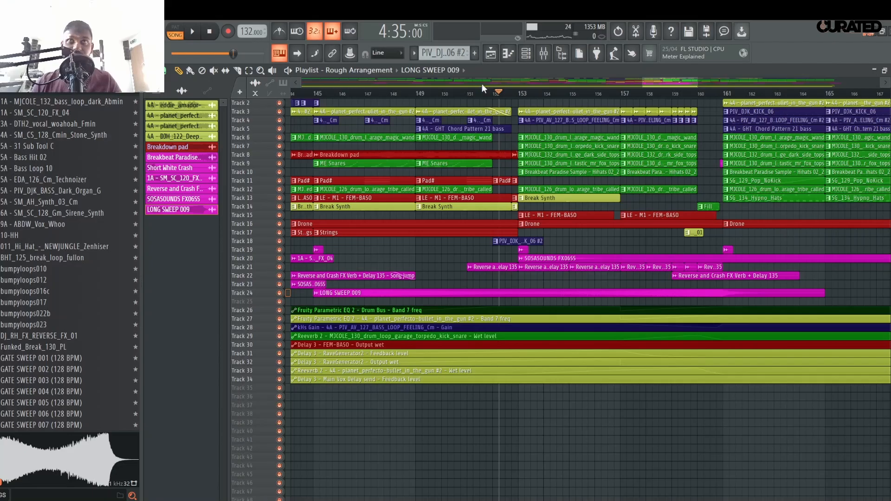
- Play the arrangement from just before bar 129 through the breakdown to check the FX at the transitions
scroll(403, 99, "down", 6)
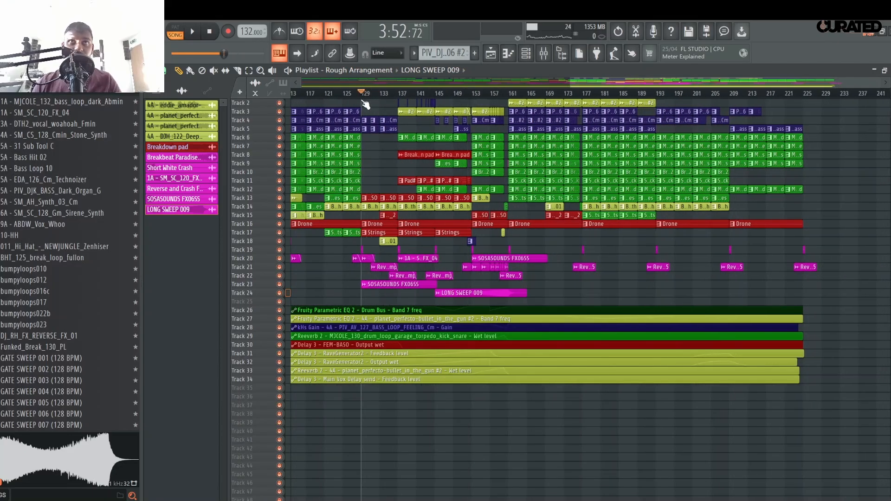
key("space")
scroll(365, 101, "up", 6)
key("space")
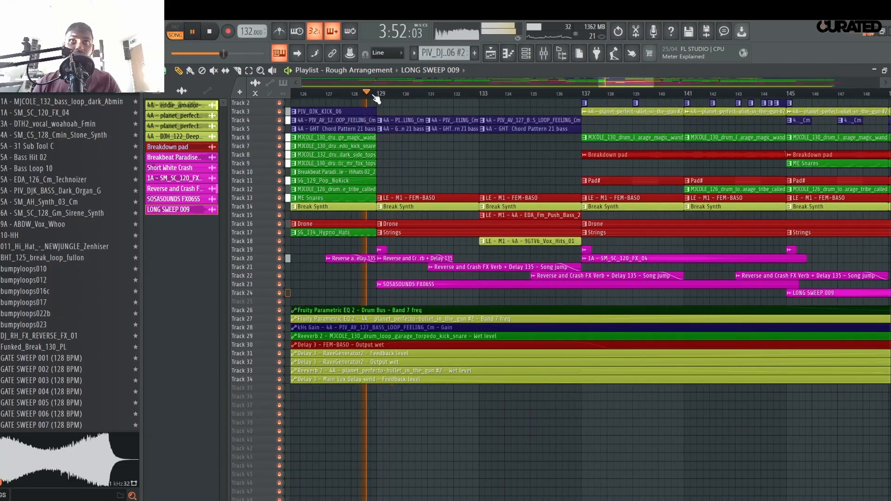
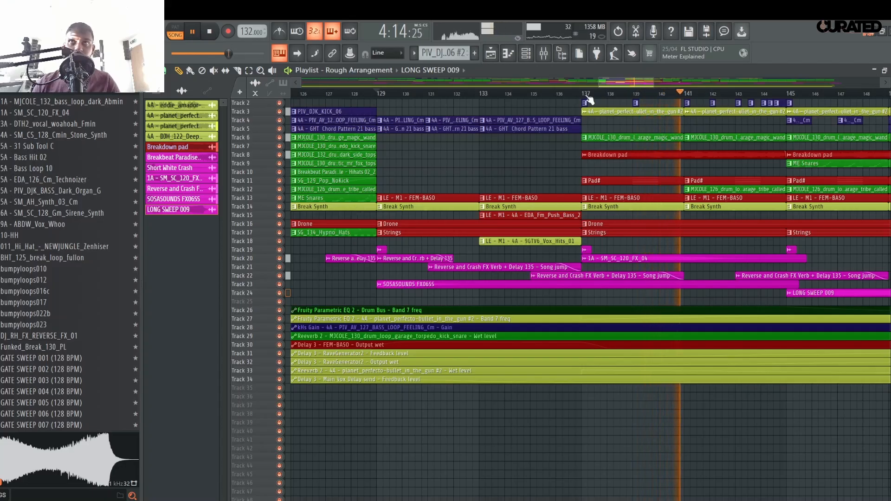
scroll(697, 97, "down", 6)
scroll(696, 97, "up", 6)
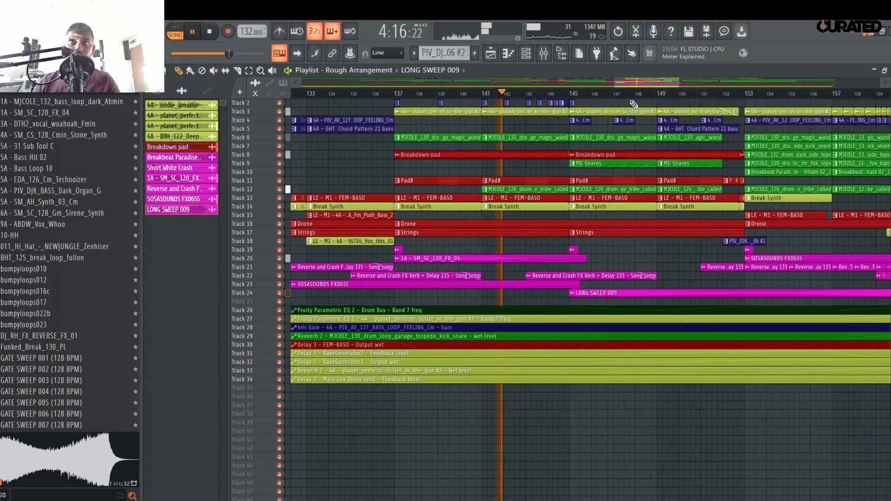
scroll(634, 105, "up", 1)
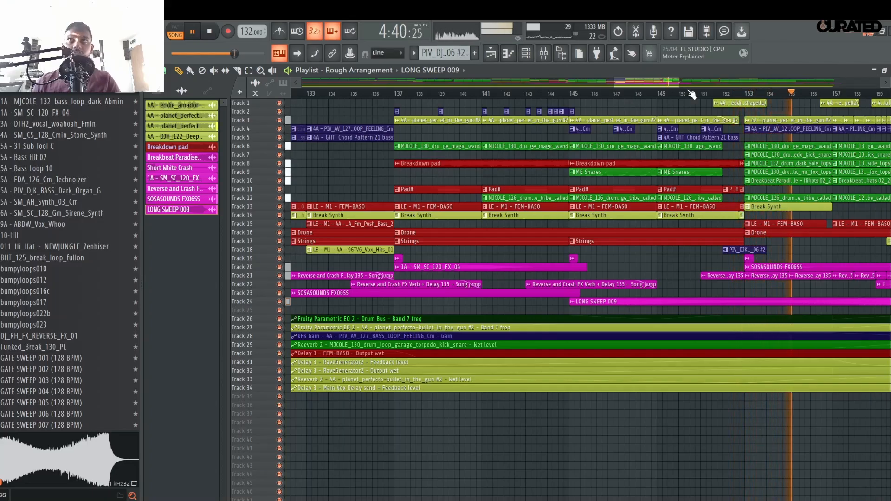
left_click_drag(667, 79, 689, 82)
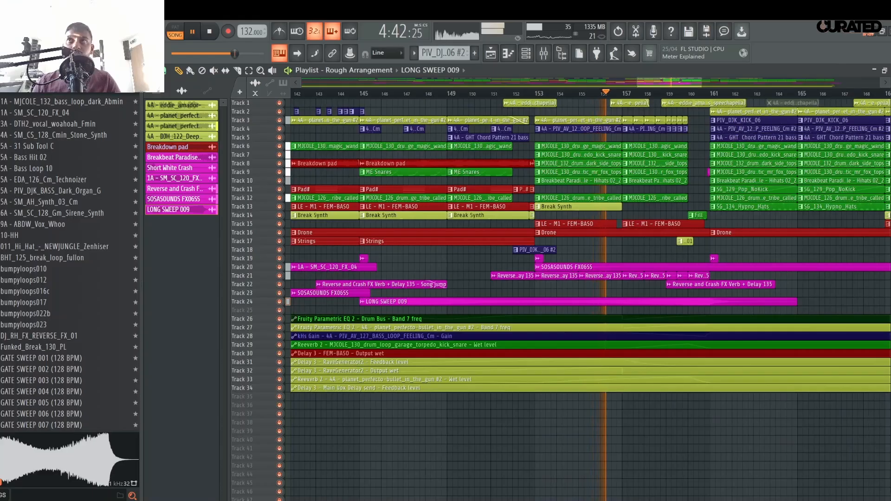
- Enlarge the playlist track heights and replay the arrangement from just before bar 153
scroll(679, 216, "up", 3)
scroll(678, 216, "down", 5)
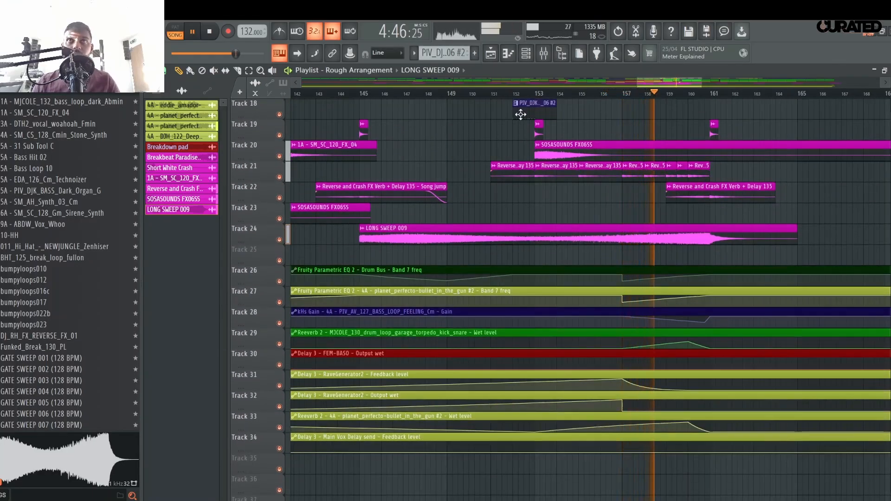
left_click(520, 95)
scroll(550, 236, "up", 8)
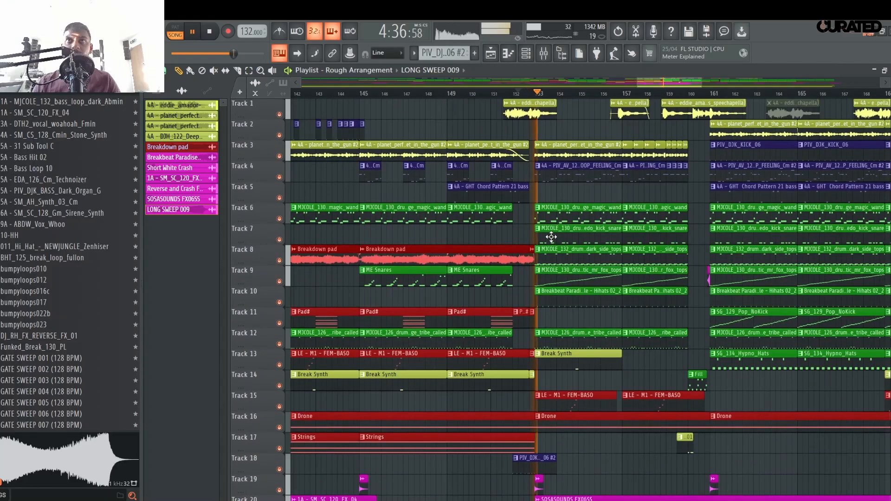
- Reshape the Reeverb 2 wet level automation on Track 33 by bowing its rise upward and moving the rise's start point to bar 151
scroll(551, 237, "down", 1)
scroll(551, 237, "down", 7)
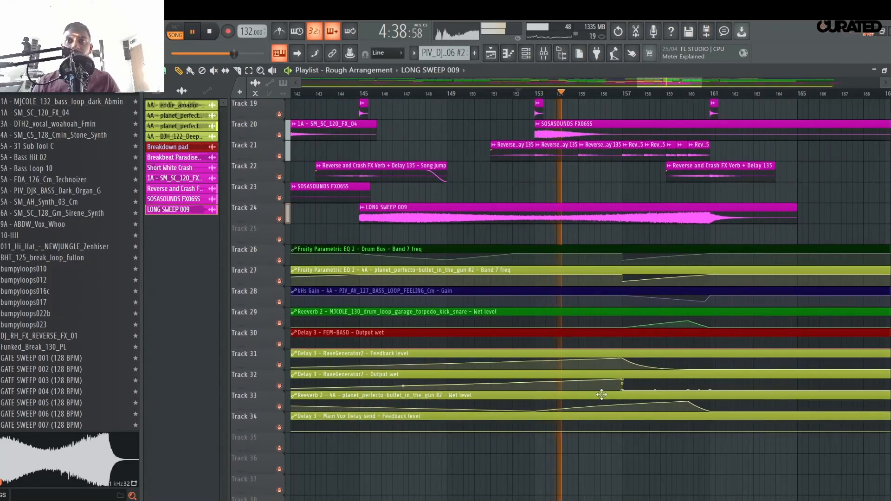
left_click_drag(611, 405, 612, 402)
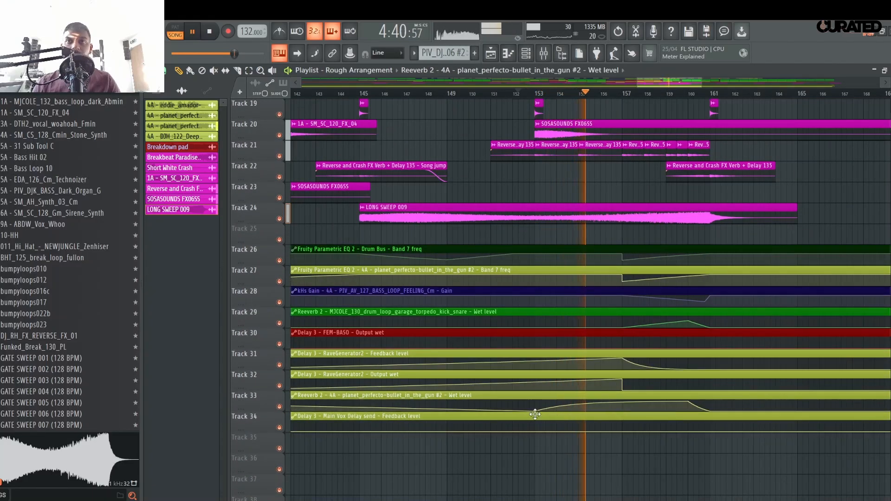
left_click_drag(539, 411, 491, 410)
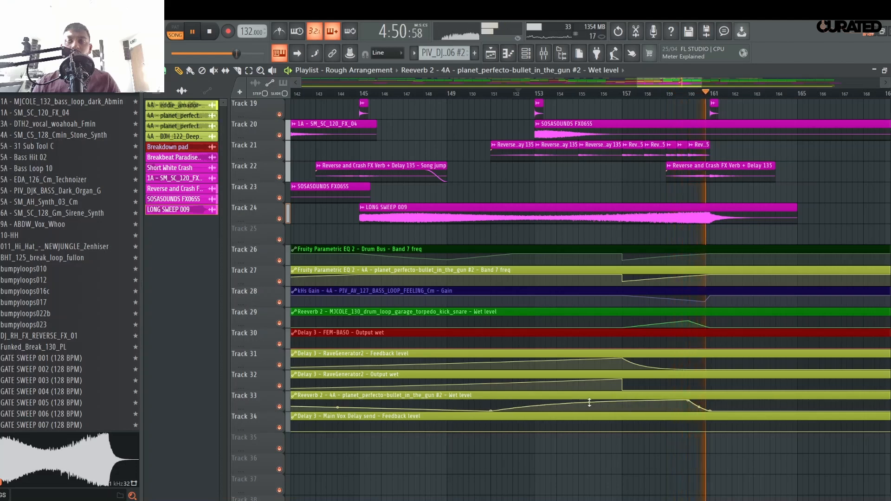
- Replay from about bar 151 to check the reshaped reverb automation together with the FX clips
scroll(587, 402, "up", 5)
scroll(585, 405, "up", 1)
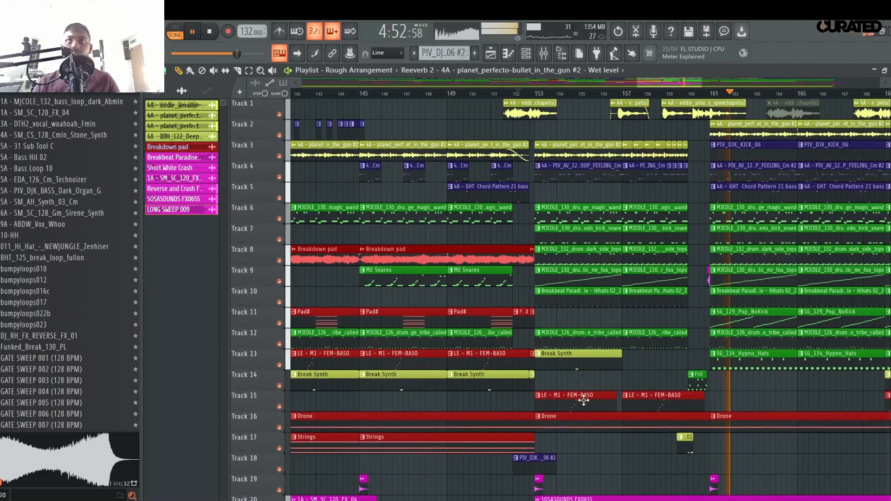
left_click(489, 95)
scroll(492, 121, "down", 6)
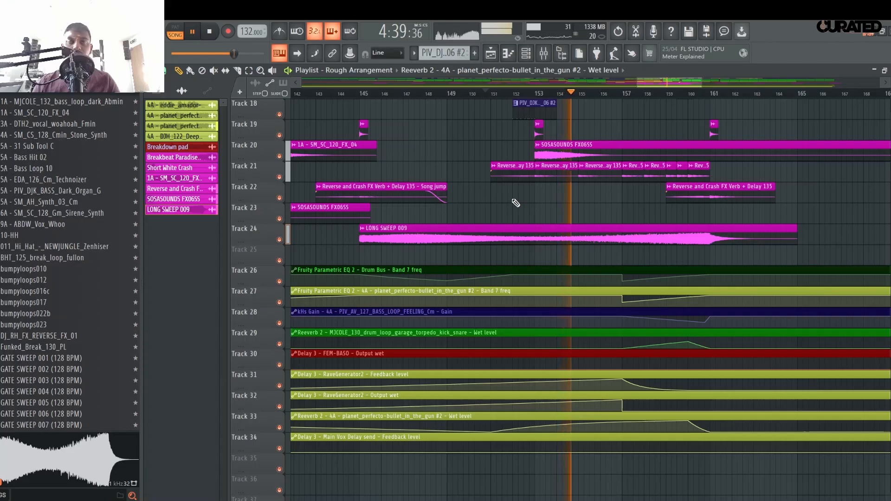
scroll(515, 203, "up", 6)
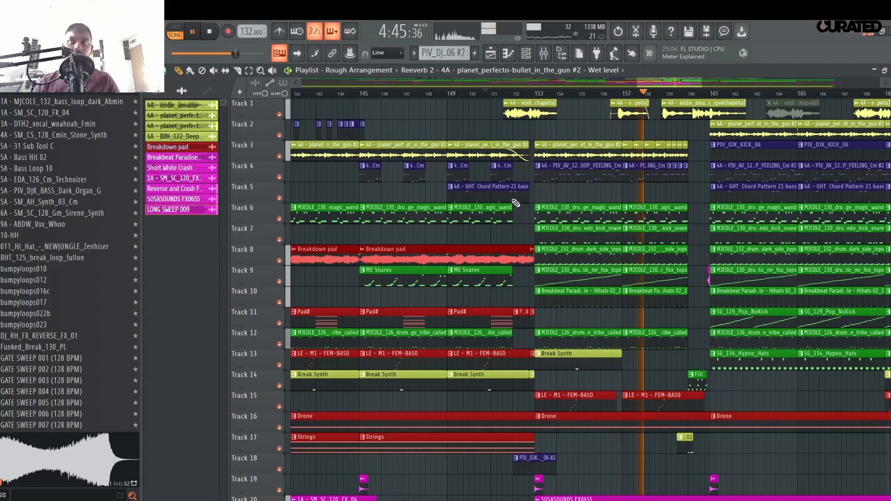
scroll(557, 113, "down", 3)
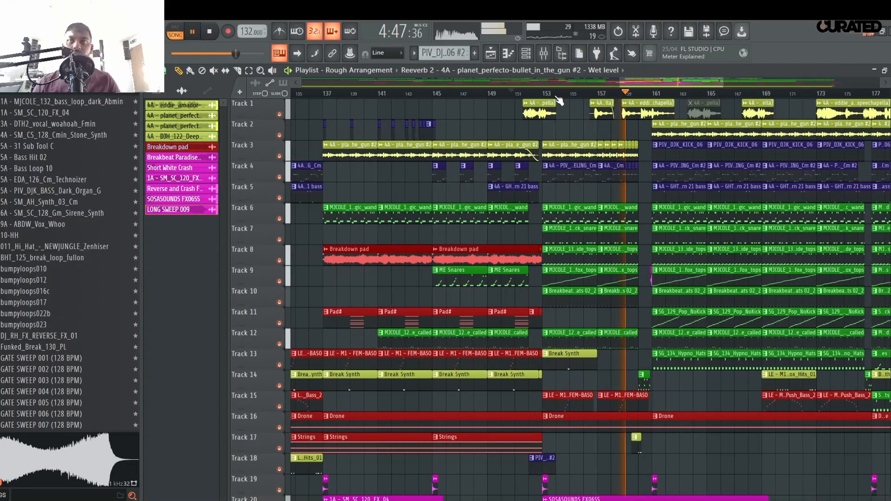
- Listen through the break at bar 160 into bar 161, stopping playback once the transition has passed
scroll(647, 103, "up", 6)
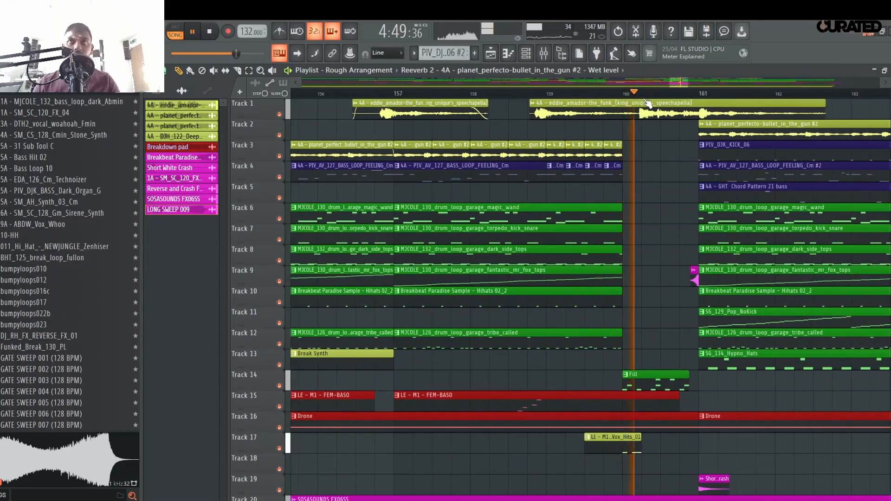
scroll(648, 103, "up", 4)
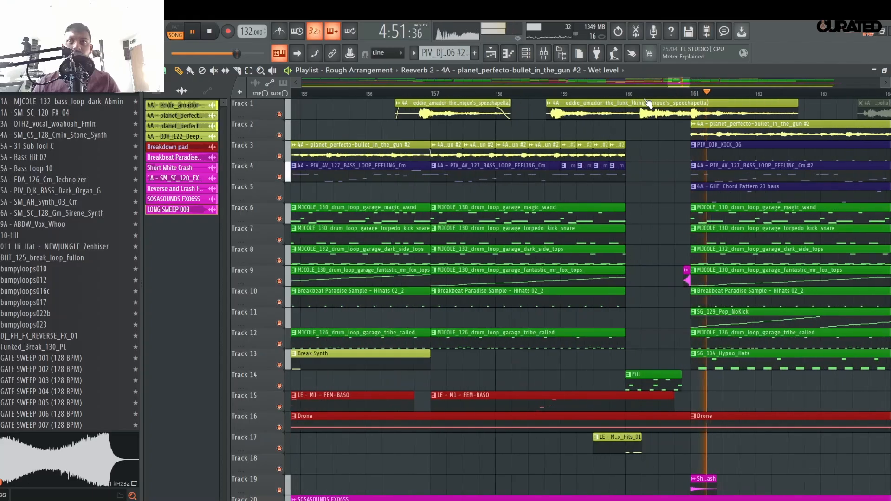
scroll(648, 102, "down", 4)
key("space")
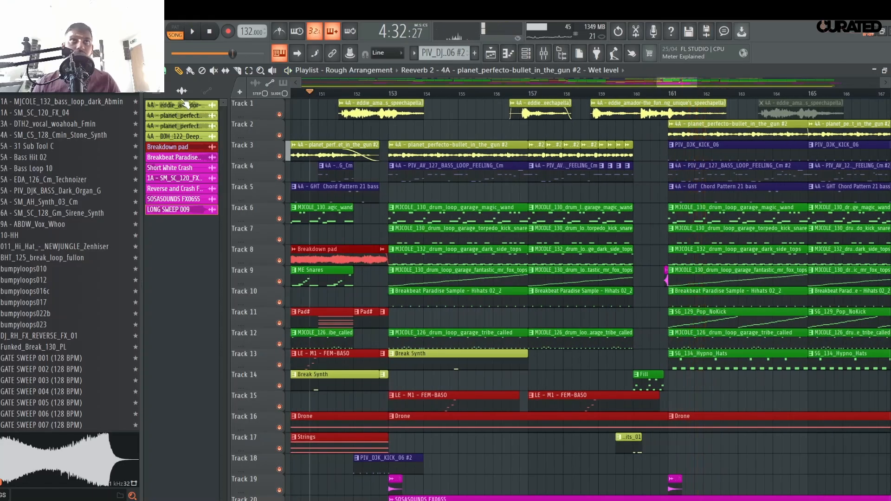
- Place the PIV_DJK_KICK_06 #2 pattern on Track 5 in the gap at bar 160 and make that clip unique
left_click(160, 92)
left_click(197, 109)
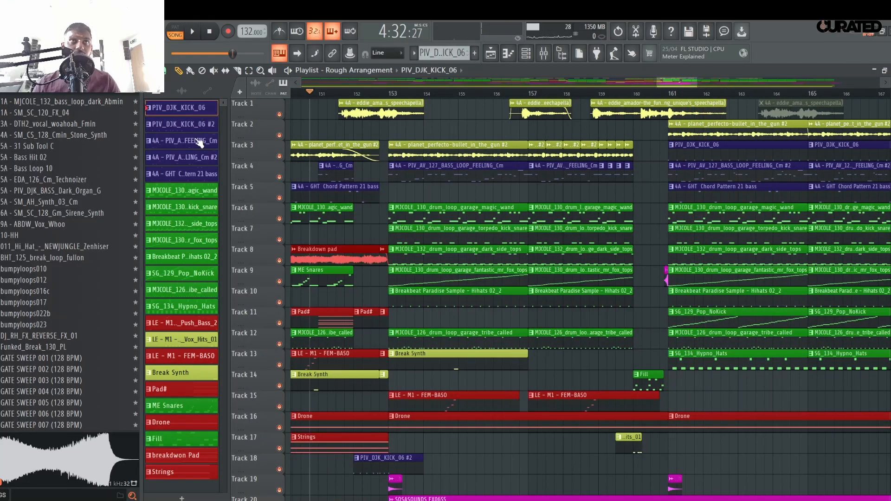
left_click(199, 125)
right_click(195, 125)
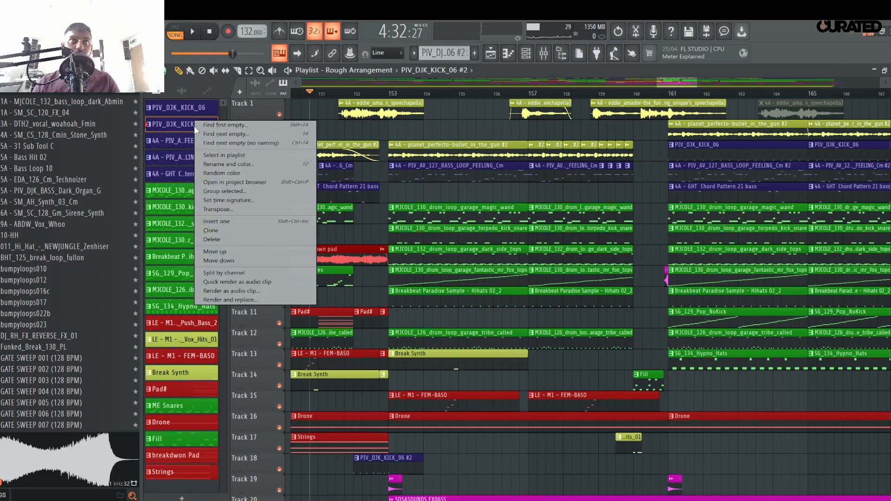
left_click(185, 125)
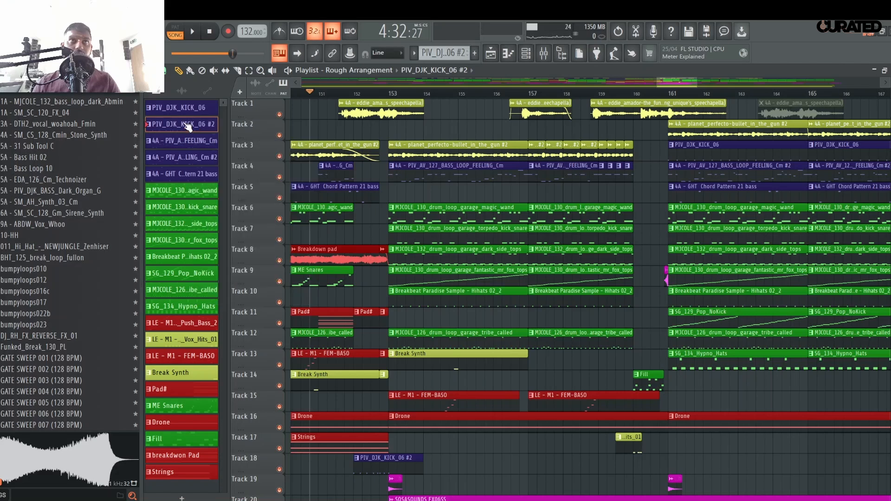
right_click(576, 186)
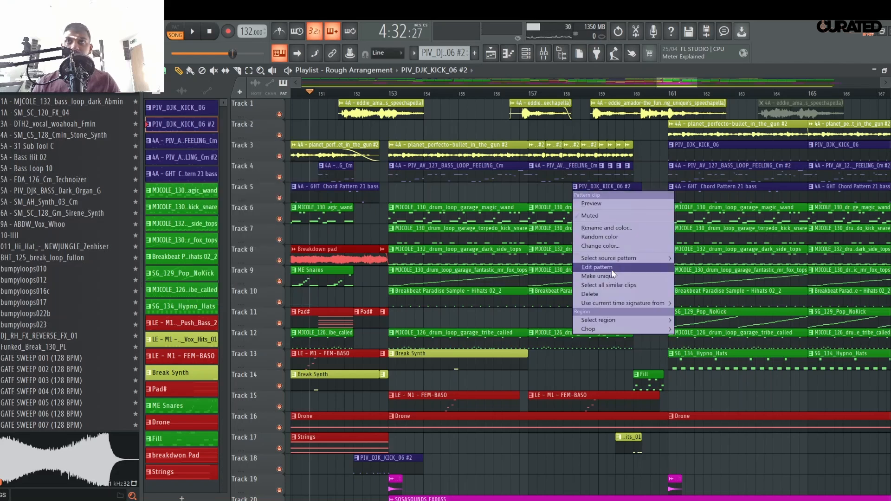
left_click(610, 272)
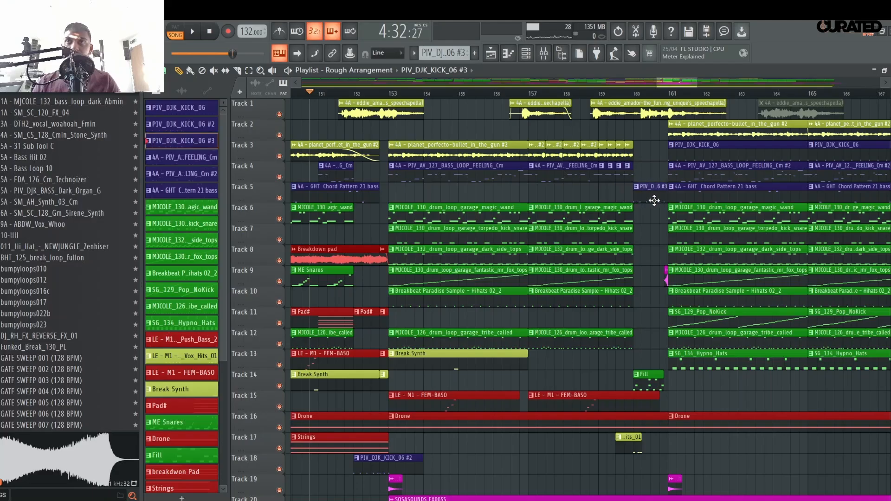
- Copy all the MJCOLE_130_drum_loop_garage_torpedo_kick_snare notes from the Fill pattern and return to the playlist
double_click(656, 388)
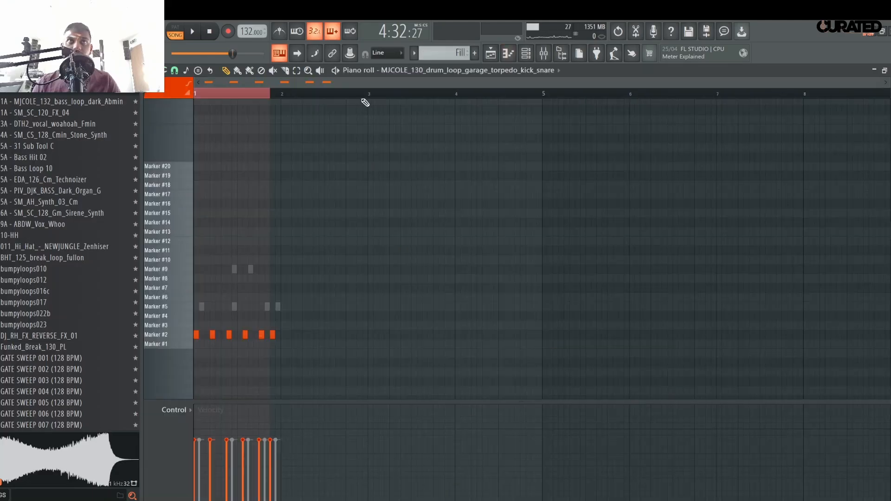
scroll(365, 96, "up", 3)
key("ctrl+a")
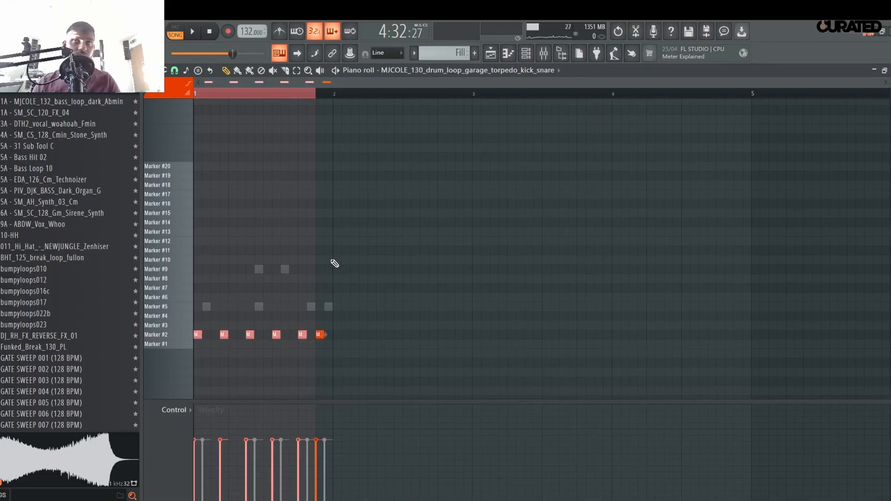
left_click(415, 52)
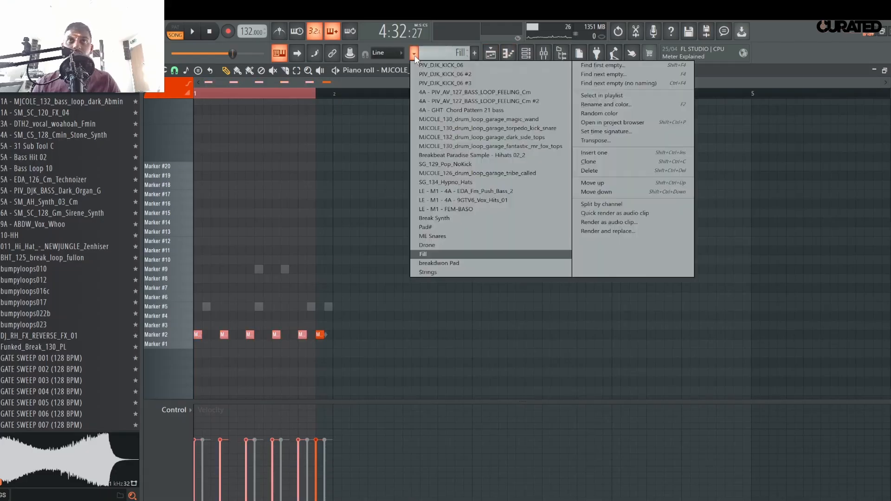
left_click(448, 274)
left_click(491, 52)
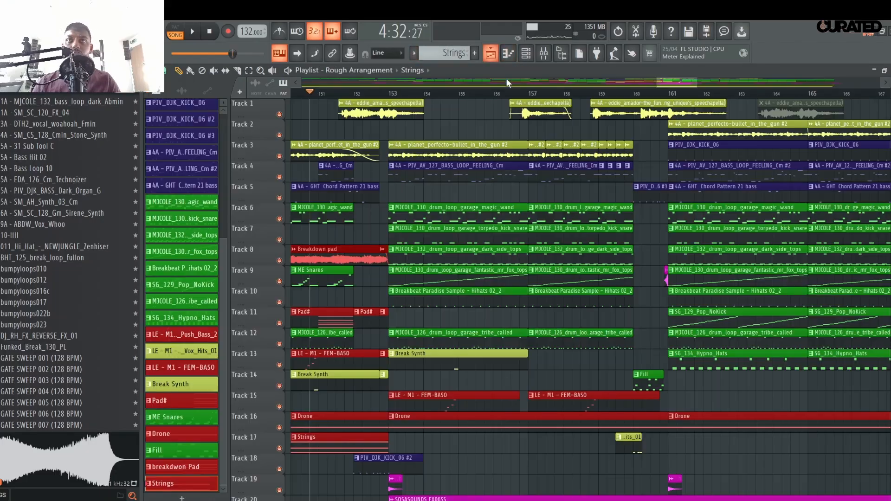
- Replace the notes in PIV_DJK_KICK_06 #3 with the copied fill notes and delete the leftover kick at the start of bar 2
left_click(655, 195)
left_click(526, 54)
left_click(525, 96)
scroll(525, 96, "down", 1)
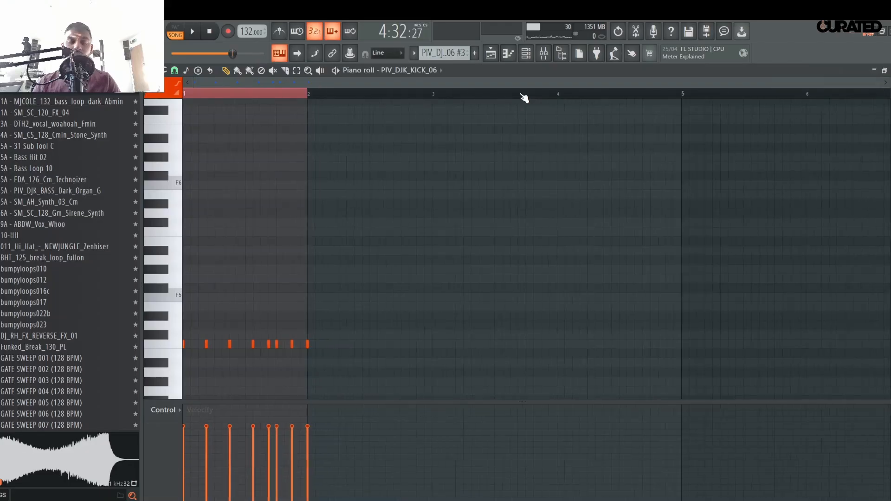
key("Delete")
key("ctrl+v")
key("space")
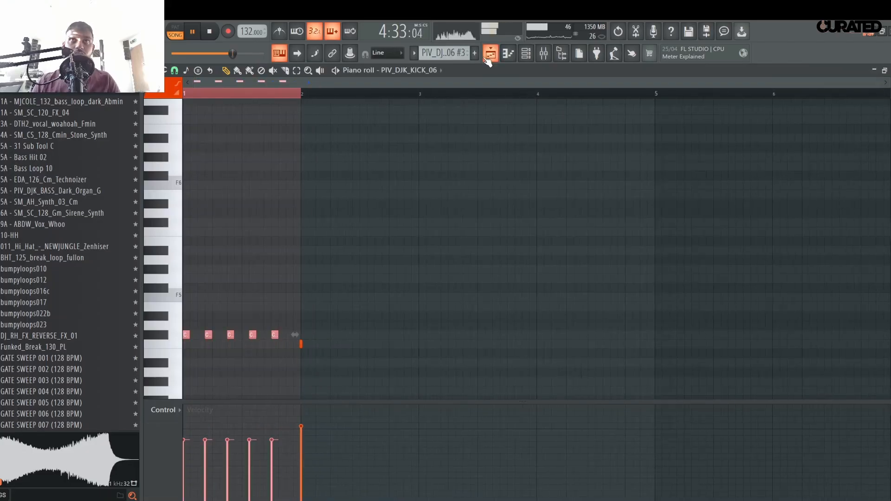
right_click(300, 345)
- Play the playlist from bar 160 to hear the new kick pattern under the Fill clip
left_click(509, 54)
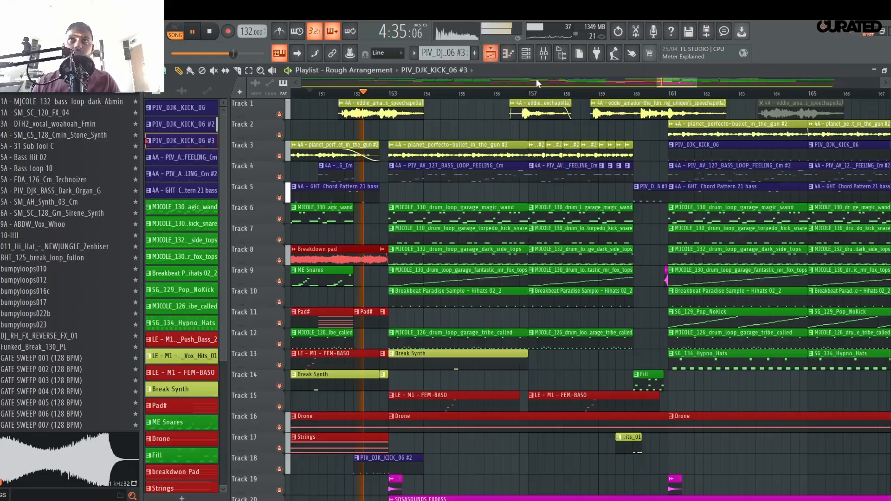
left_click(633, 94)
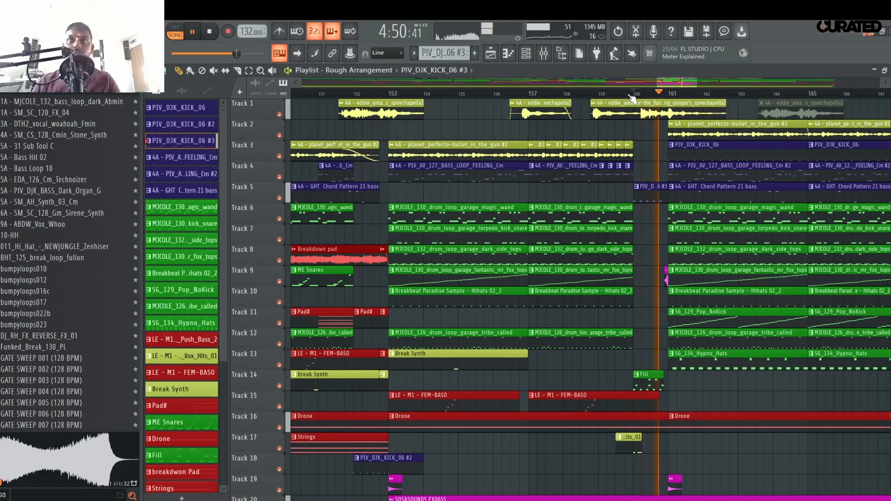
scroll(603, 199, "down", 3)
scroll(604, 199, "up", 2)
key("space")
key("space")
- Raise the velocities of the five kick notes in PIV_DJK_KICK_06 #3 with a slight upward ramp and audition them
left_click(653, 146)
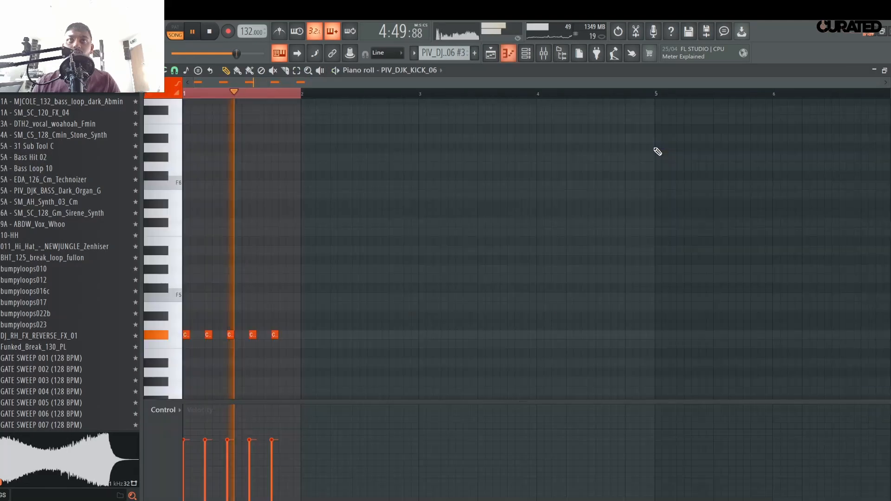
left_click_drag(274, 425, 183, 430)
key("space")
key("space")
scroll(220, 91, "up", 3)
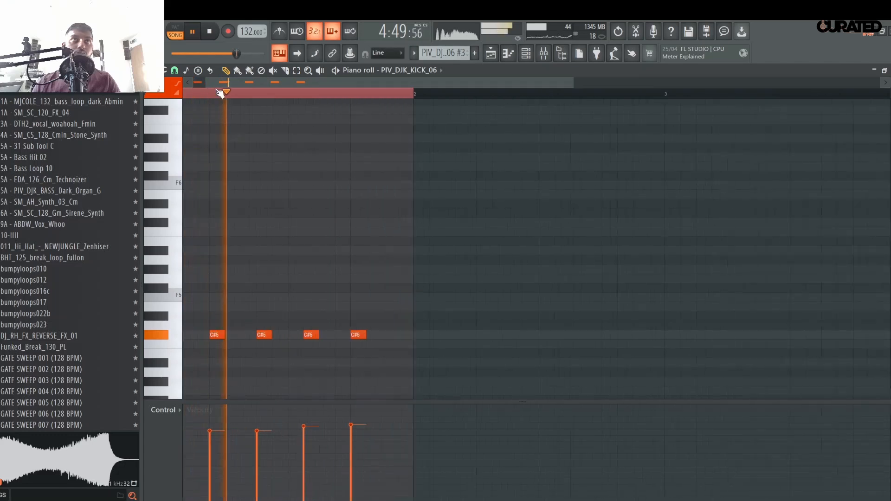
key("space")
- With snapping at 1/4 beat, try an extra C#5 kick between the first two hits, audition it and remove it
left_click(175, 71)
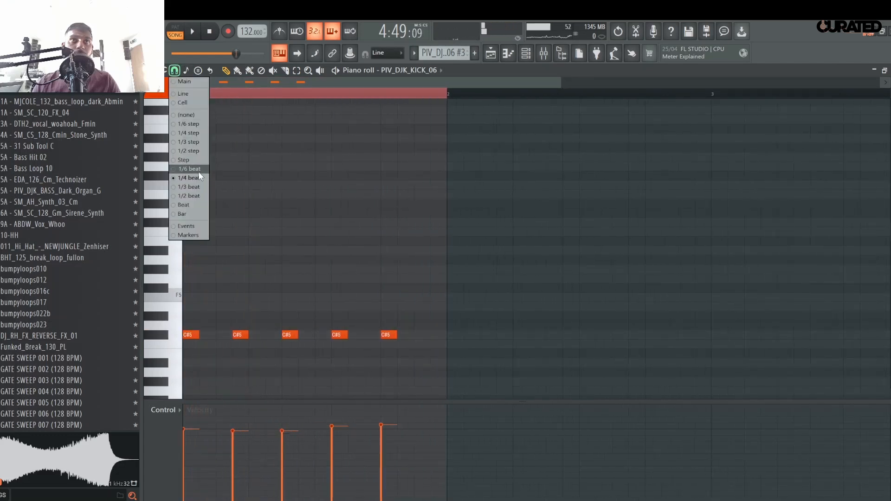
left_click(196, 177)
key("space")
key("space")
left_click(224, 334)
key("space")
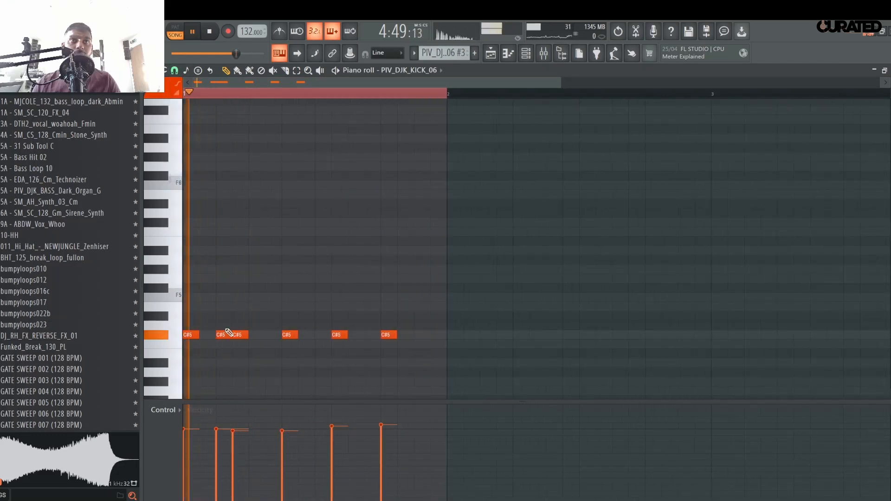
key("space")
key("space")
key("space")
right_click(226, 333)
key("space")
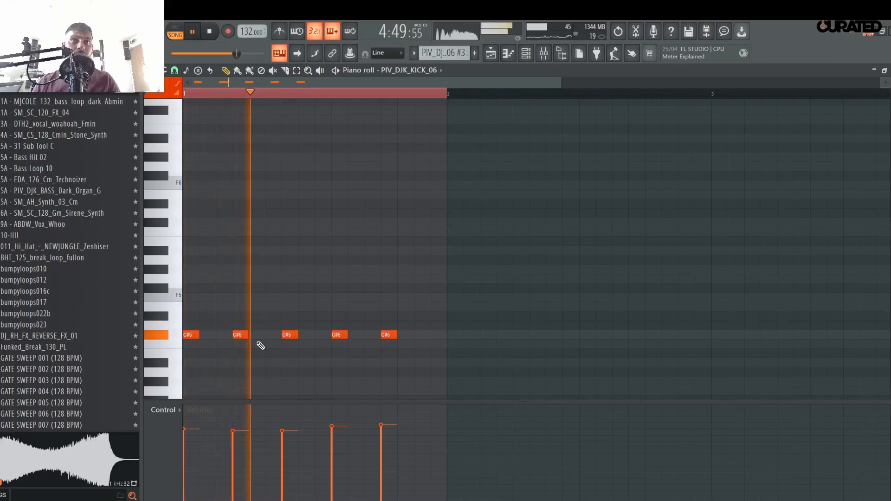
key("space")
left_click(219, 337)
key("space")
key("space")
key("space")
right_click(221, 336)
key("space")
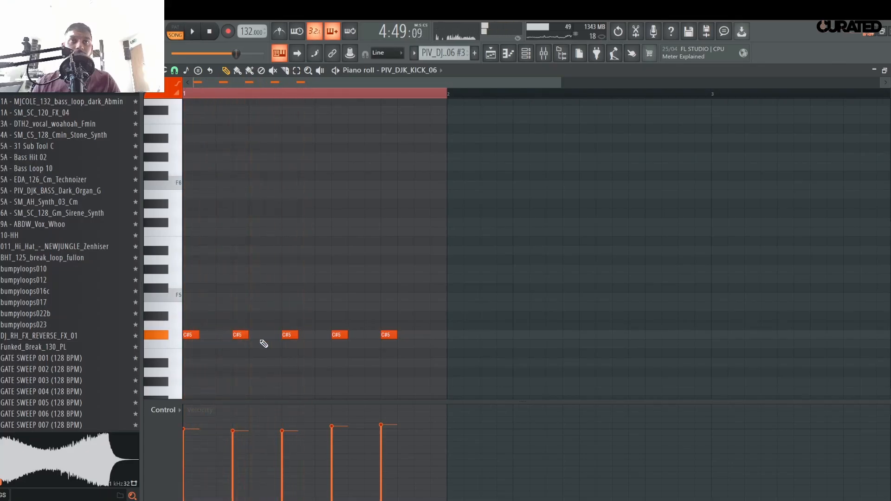
- Add C#5 kicks right after the second and third hits and near the bar's end, and ramp all velocities upward
left_click(261, 337)
key("space")
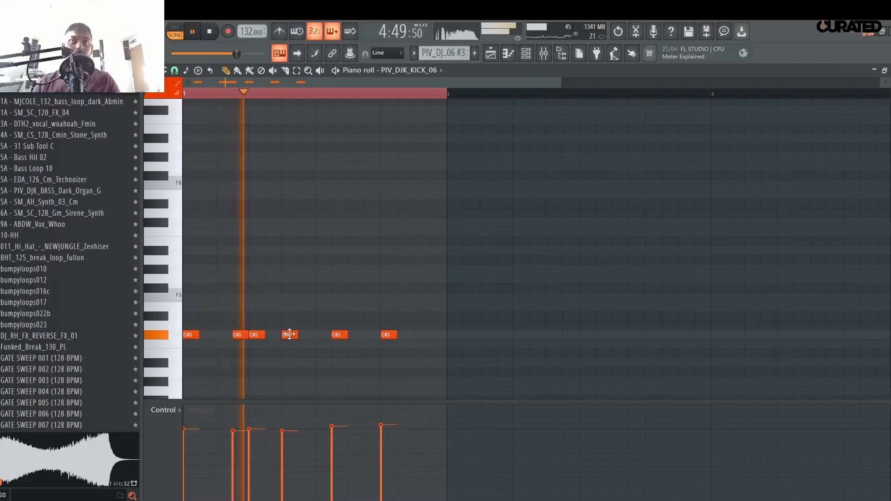
left_click(305, 335)
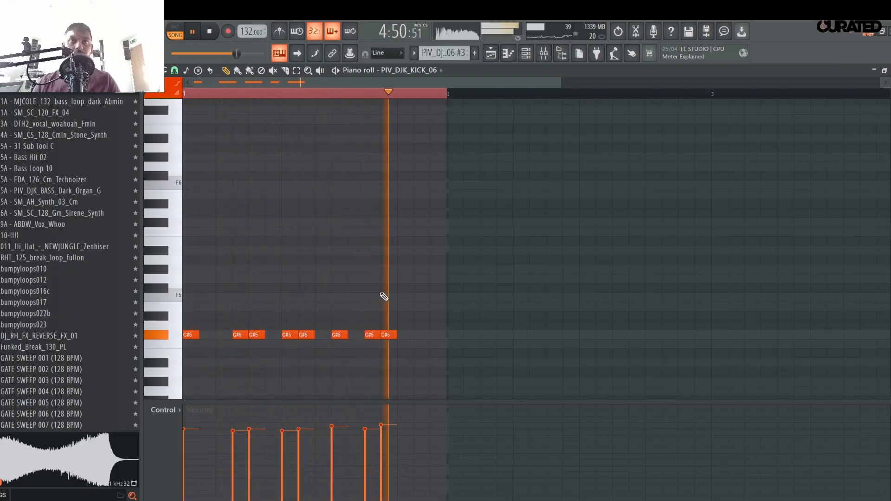
left_click(366, 335)
right_click(366, 335)
right_click(290, 335)
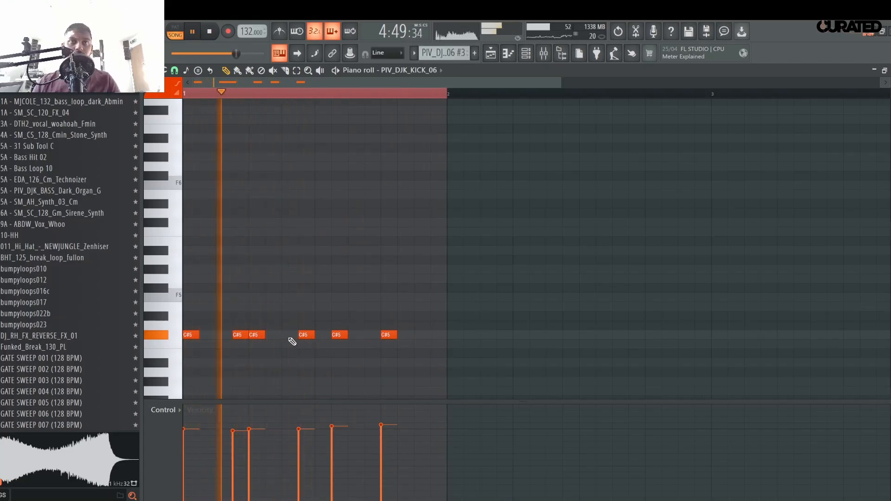
left_click(290, 335)
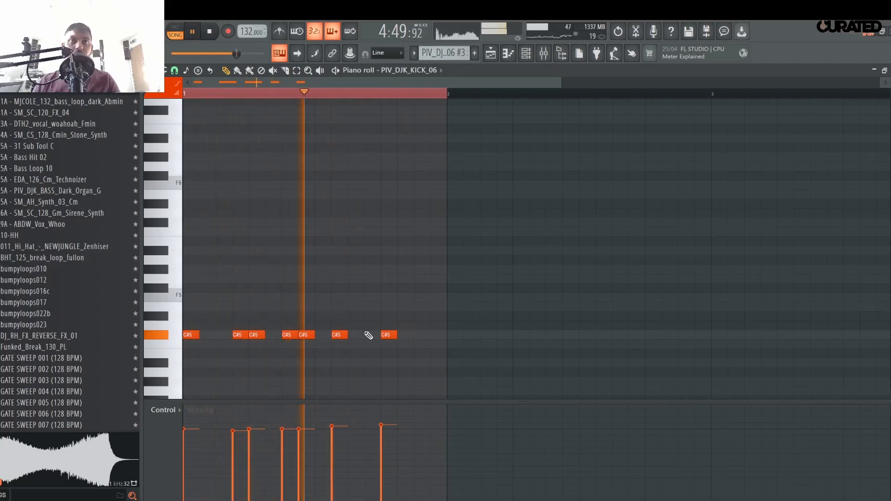
left_click(423, 336)
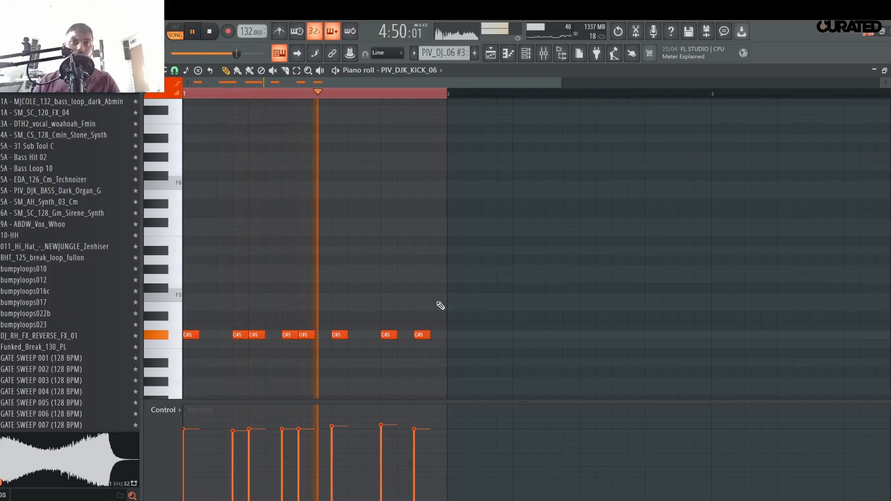
left_click_drag(428, 422, 183, 453)
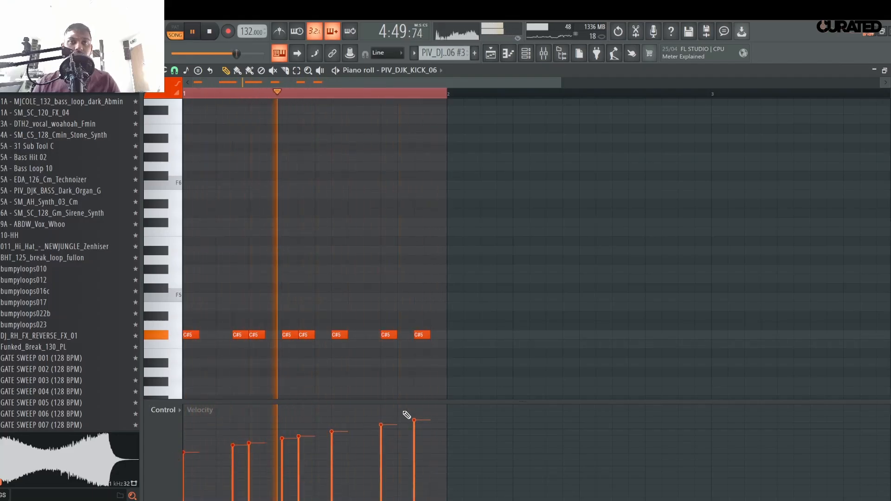
- Fill in C#5 kicks on the second and third steps, on beat 3 and on the last step before beat 4
left_click(222, 335)
left_click(208, 335)
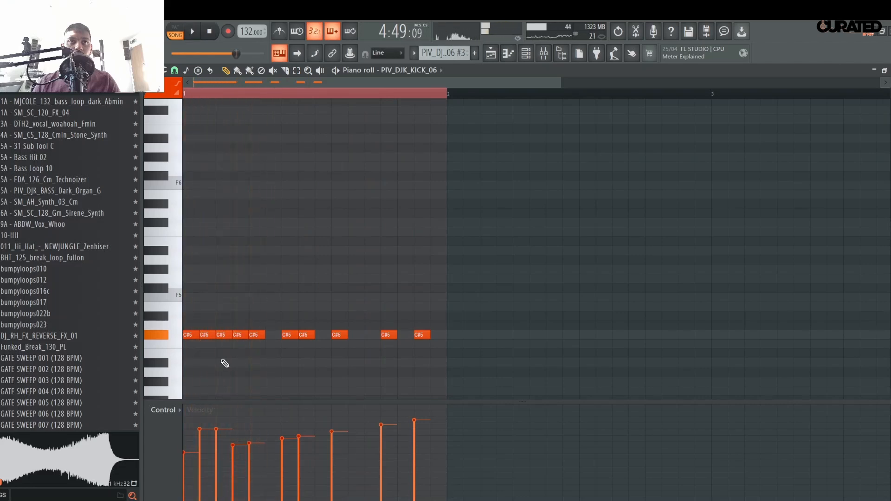
left_click(318, 335)
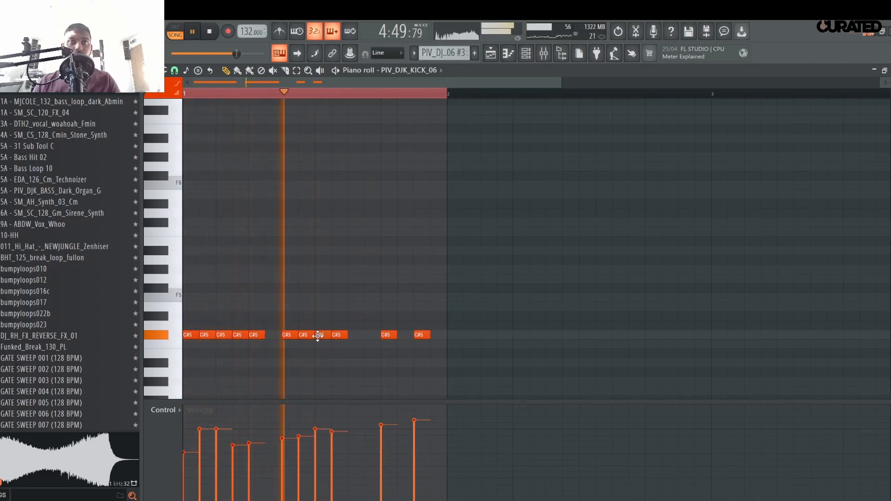
left_click(368, 335)
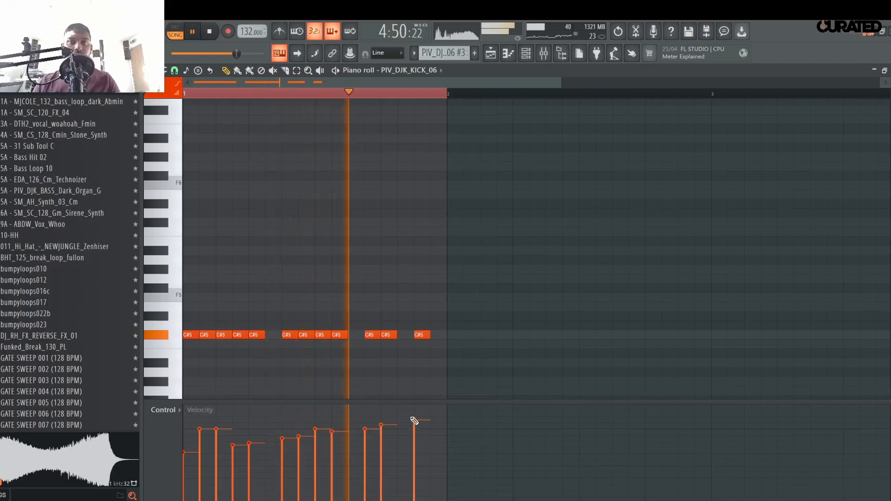
- Reshape the velocities of all the kick notes into a gentle rise across the bar and return to the playlist
left_click_drag(417, 413, 183, 448)
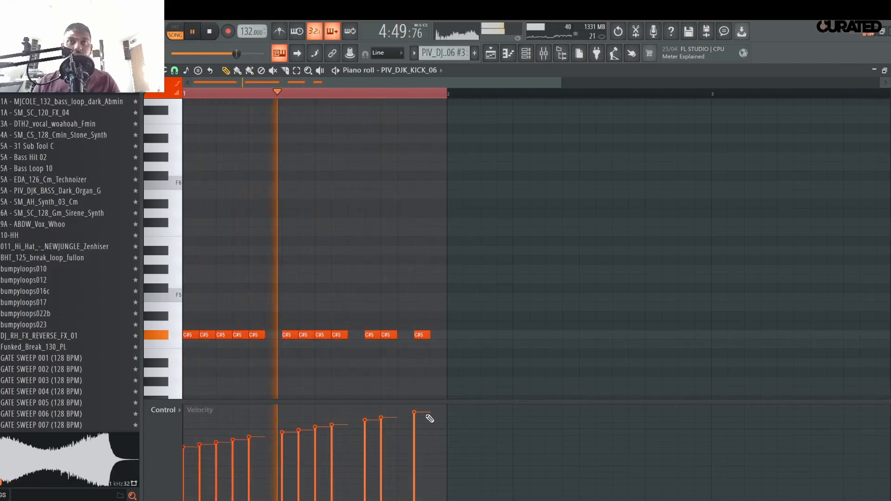
left_click_drag(418, 425, 184, 441)
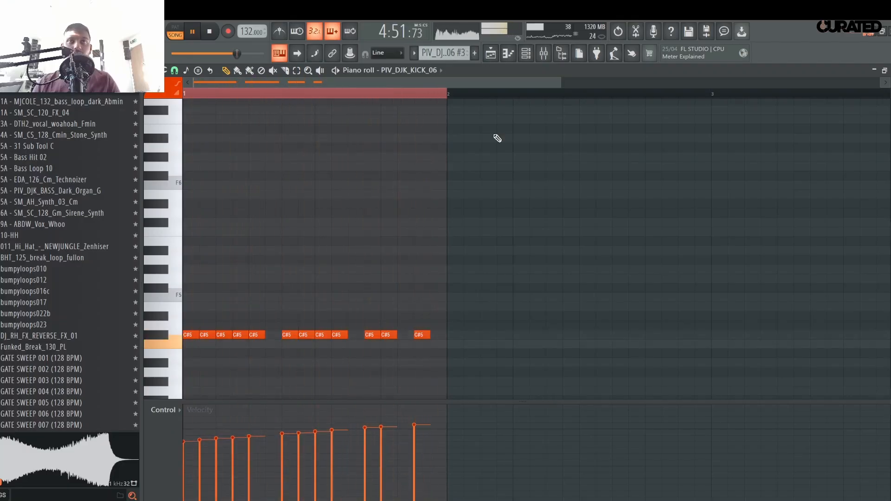
left_click_drag(431, 427, 163, 458)
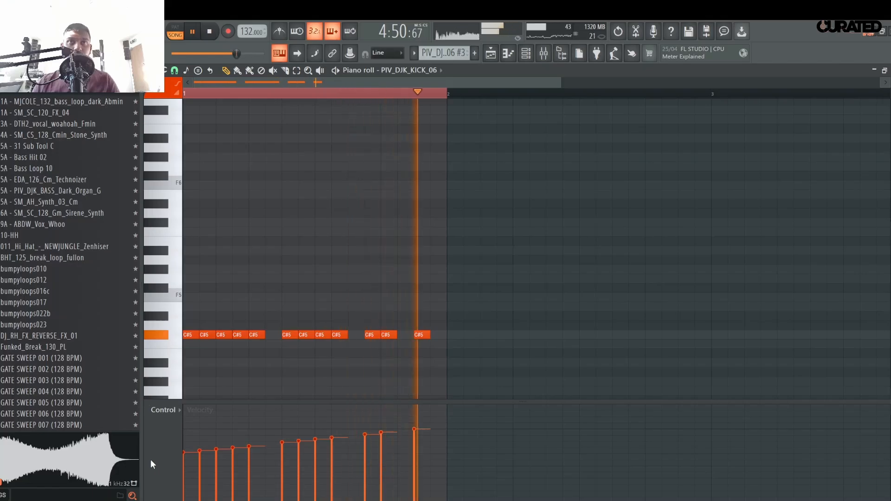
left_click(491, 53)
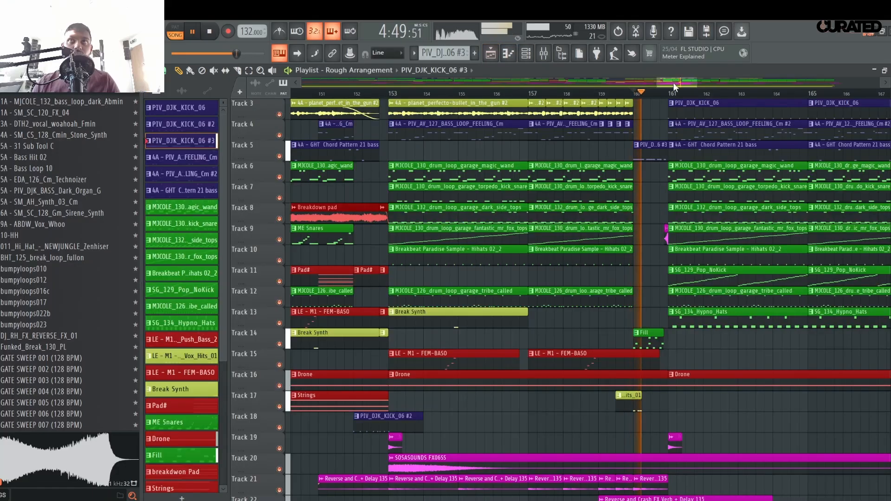
- Audition the kick fill at bar 160 up close with its surrounding playlist clips
scroll(692, 98, "up", 5)
scroll(567, 205, "up", 2)
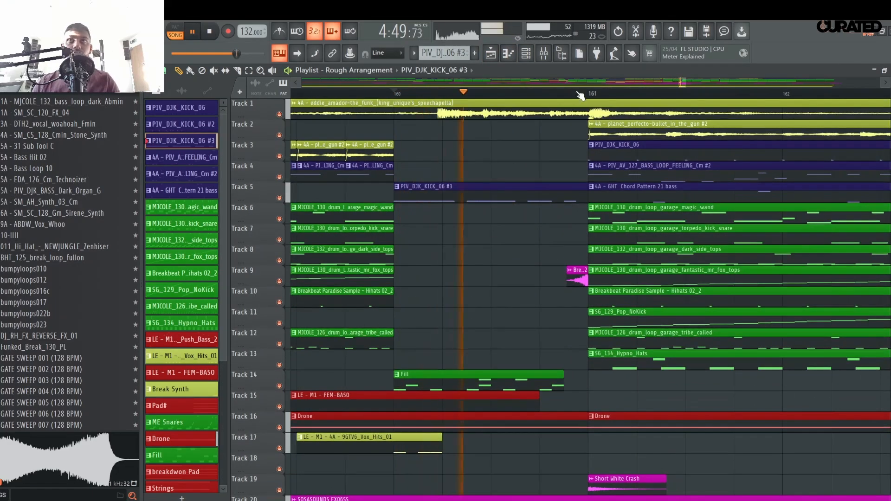
key("space")
key("space")
- Slice the PIV_DJK_KICK_06 #3 clip and the Fill clip at beat 4 of bar 160, auditioning around the cut
left_click(237, 71)
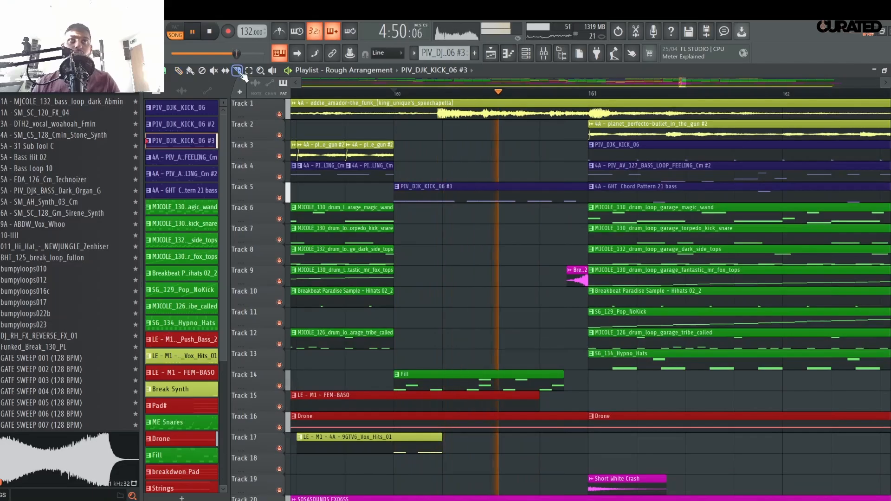
key("space")
scroll(479, 283, "down", 7)
key("space")
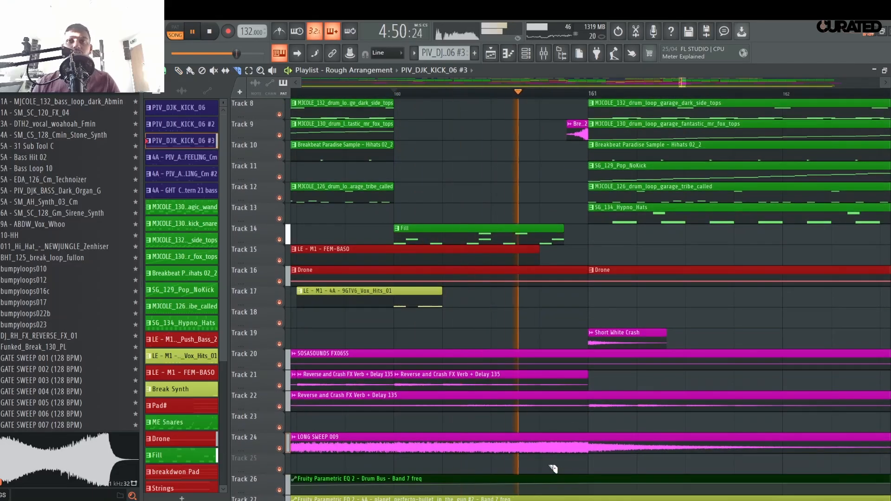
key("space")
key("space")
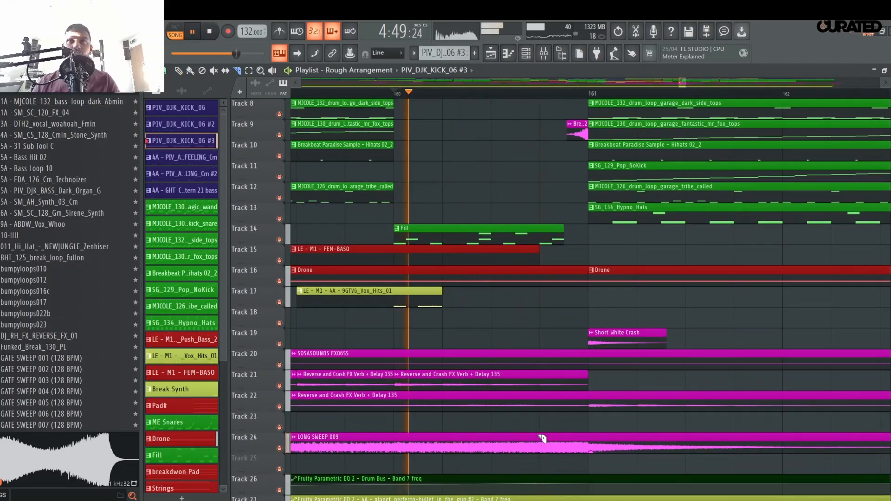
scroll(546, 418, "up", 7)
key("space")
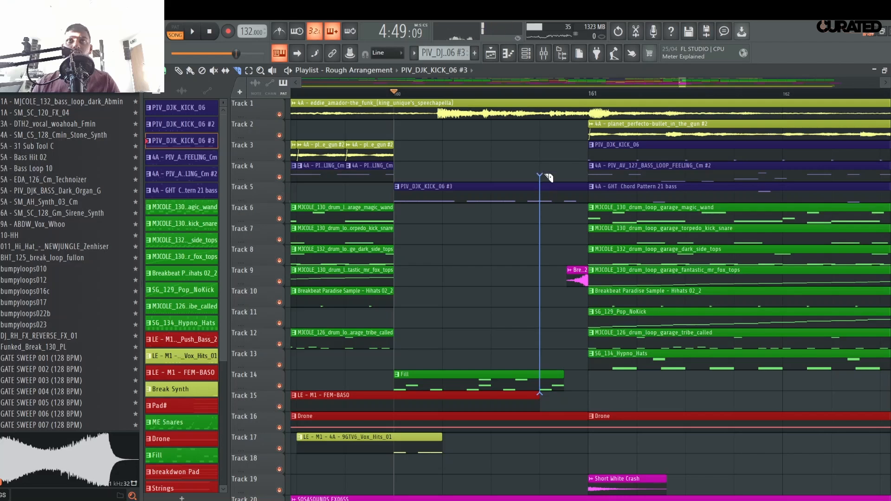
left_click_drag(545, 174, 544, 174)
key("space")
left_click(178, 71)
key("space")
key("space")
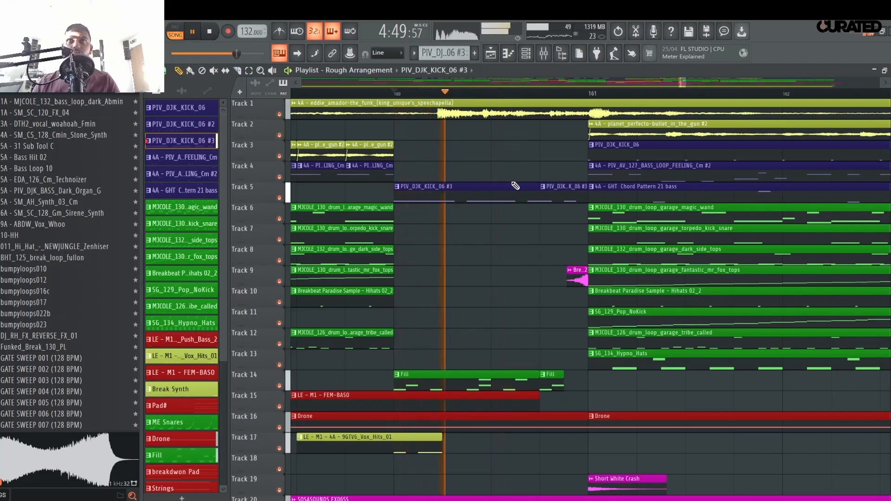
- Delete the cut-off beat-4 ends of the kick #3 and Fill clips and audition the gap before bar 161
right_click(563, 190)
key("space")
key("space")
right_click(553, 379)
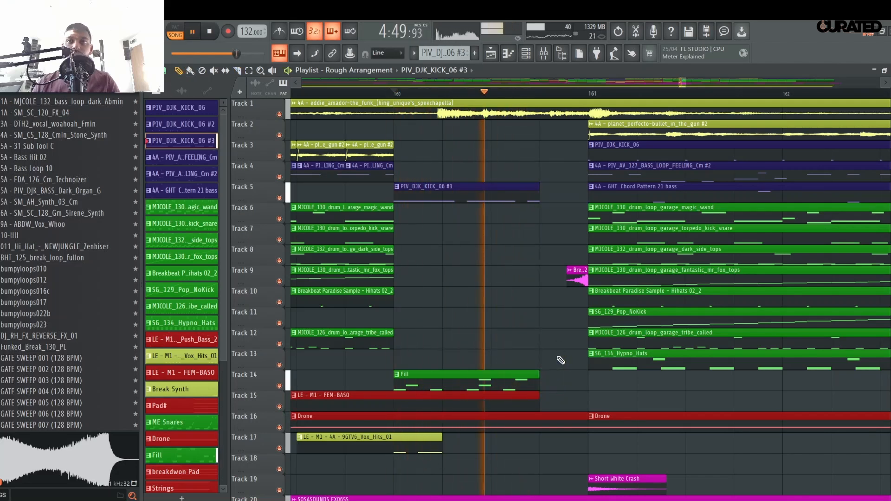
key("space")
key("space")
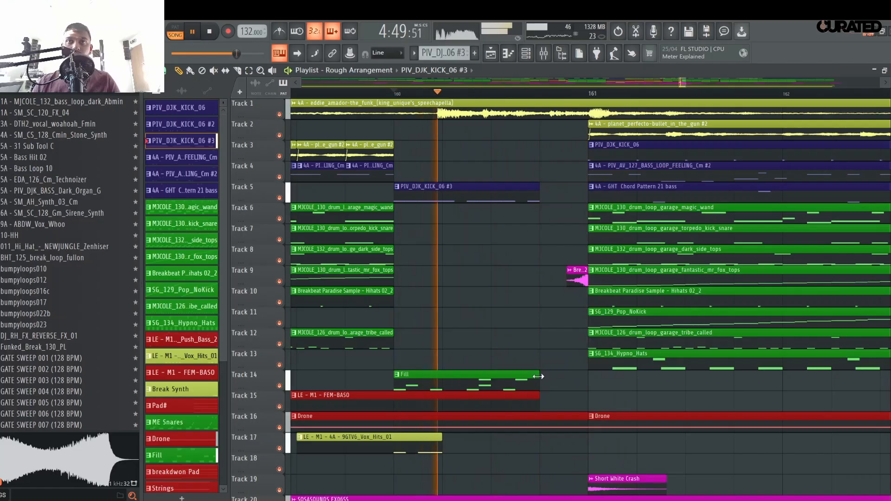
- With snapping at 1/4 beat, resize the Fill clip to end a quarter beat past beat 4 of bar 160
left_click_drag(539, 376, 588, 376)
left_click(166, 71)
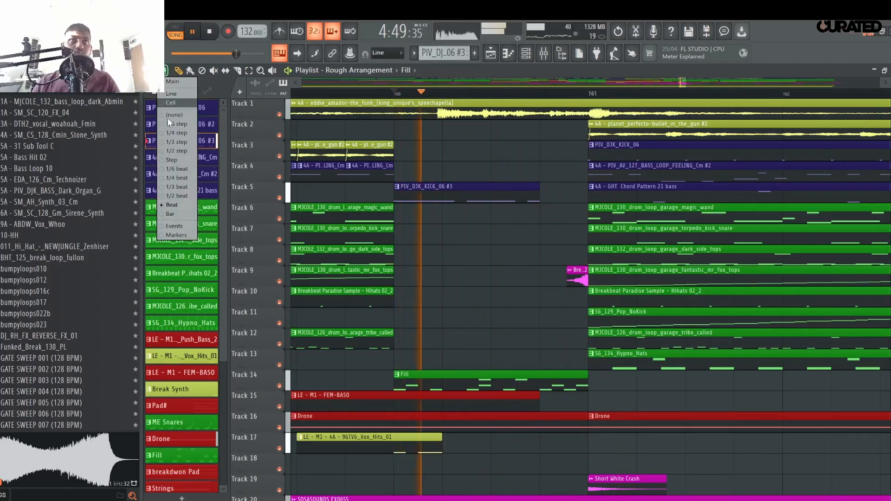
left_click(182, 179)
key("space")
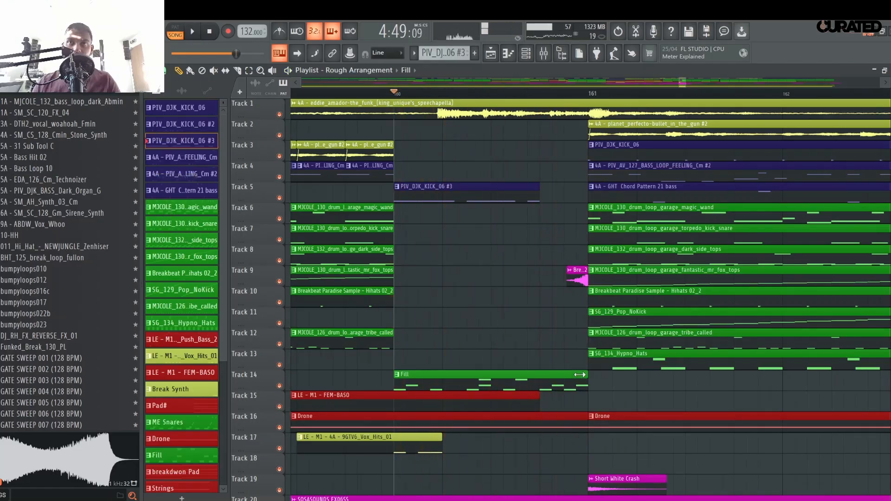
left_click_drag(580, 375, 552, 375)
key("space")
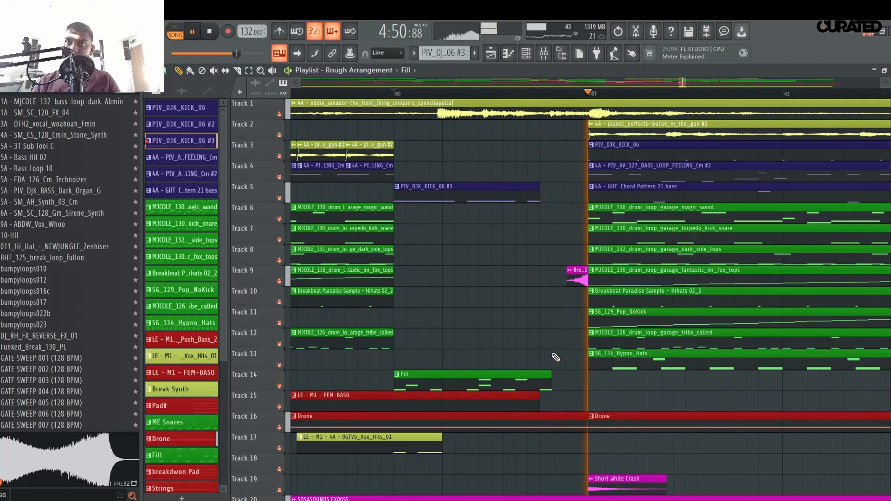
- Play the trimmed bar 160 fill and its transition into bar 161, checking it against the FX and vocal tracks
scroll(571, 372, "down", 5)
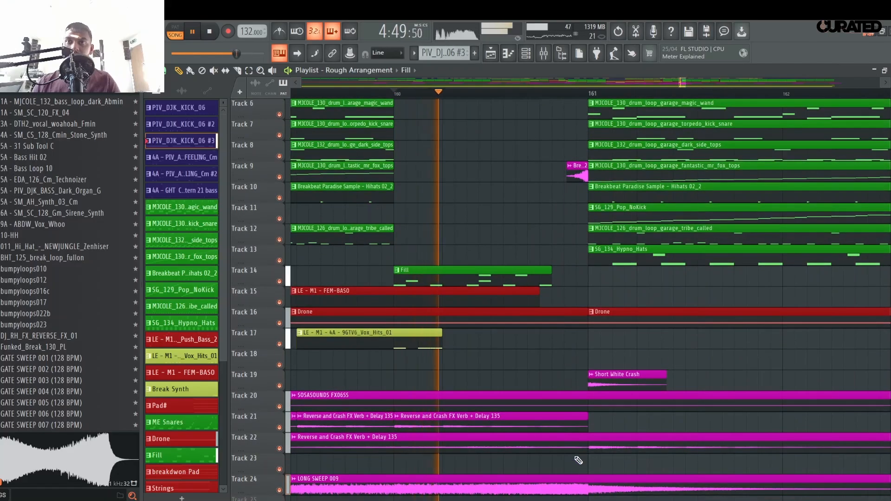
scroll(578, 460, "down", 2)
key("space")
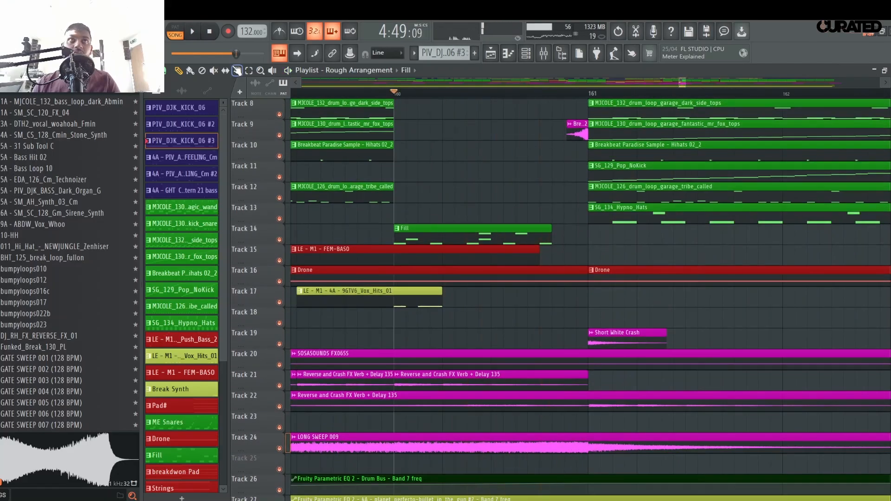
key("space")
scroll(360, 95, "down", 2)
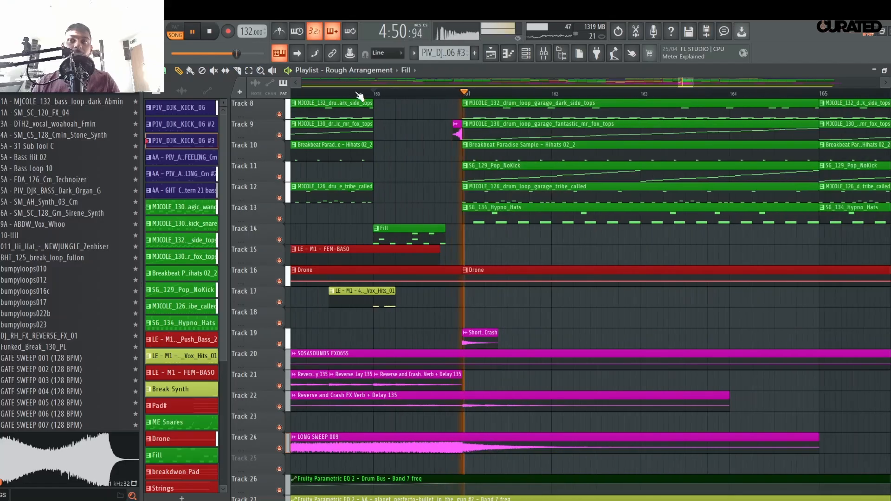
scroll(418, 110, "up", 7)
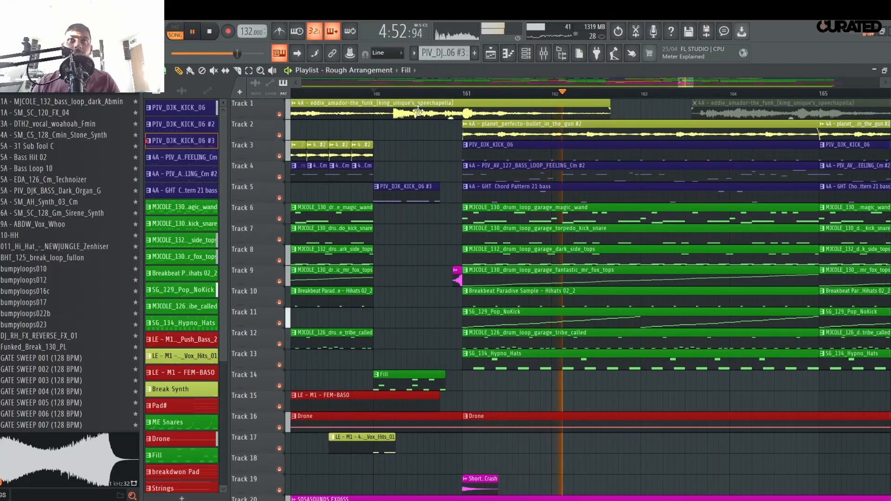
scroll(429, 93, "down", 3)
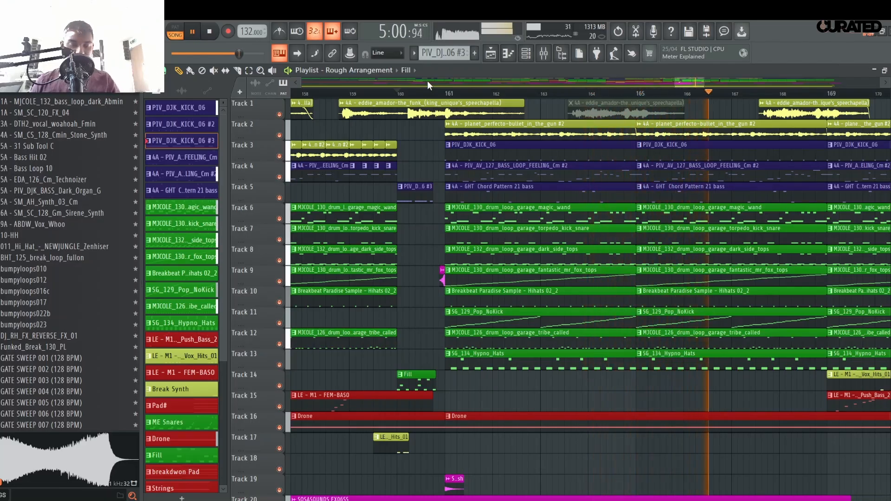
key("space")
- Replay the arrangement from about bar 151 to hear the lead-up to the fill in context
scroll(469, 93, "down", 5)
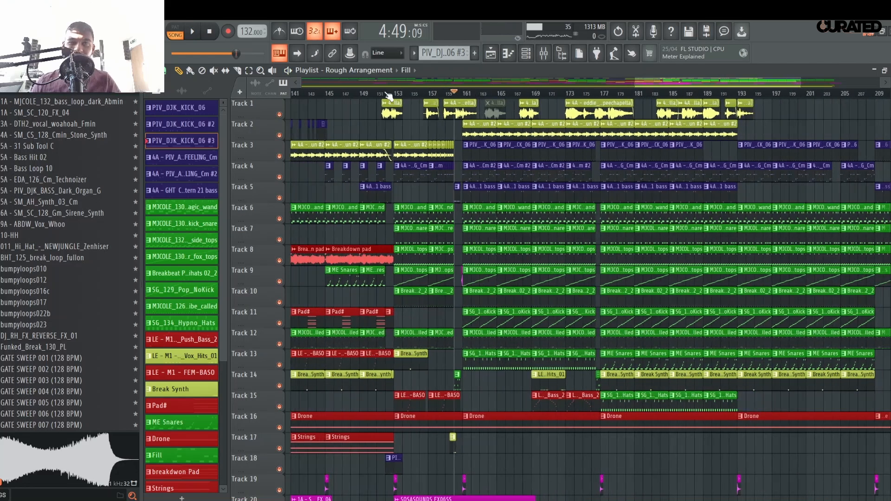
scroll(393, 93, "up", 3)
left_click(397, 93)
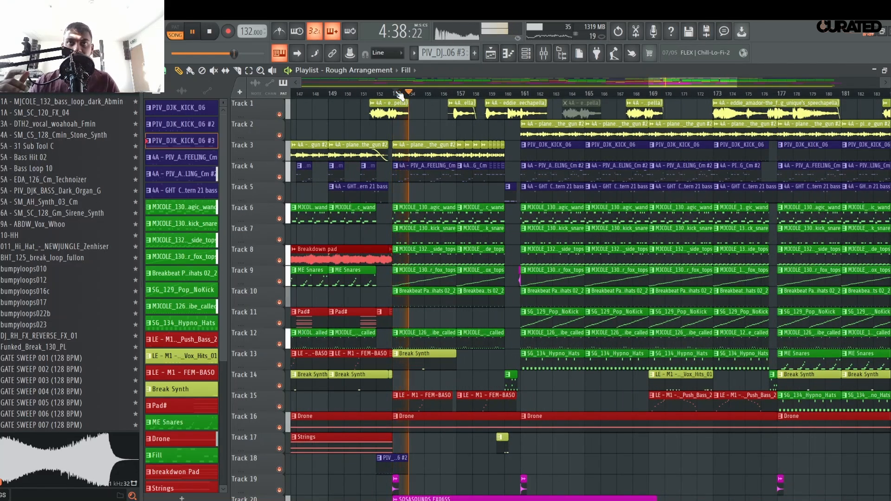
left_click(364, 93)
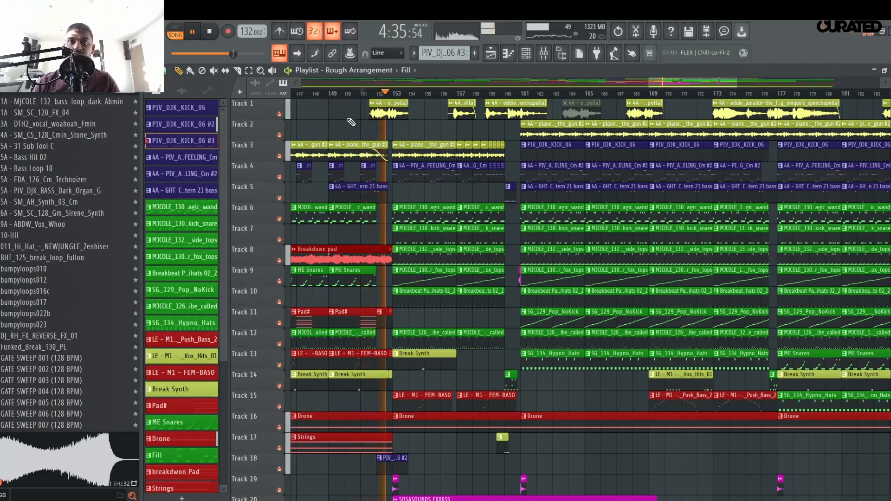
- Select the speechapella vocal's mixer track and show all channels in the channel rack
left_click(544, 54)
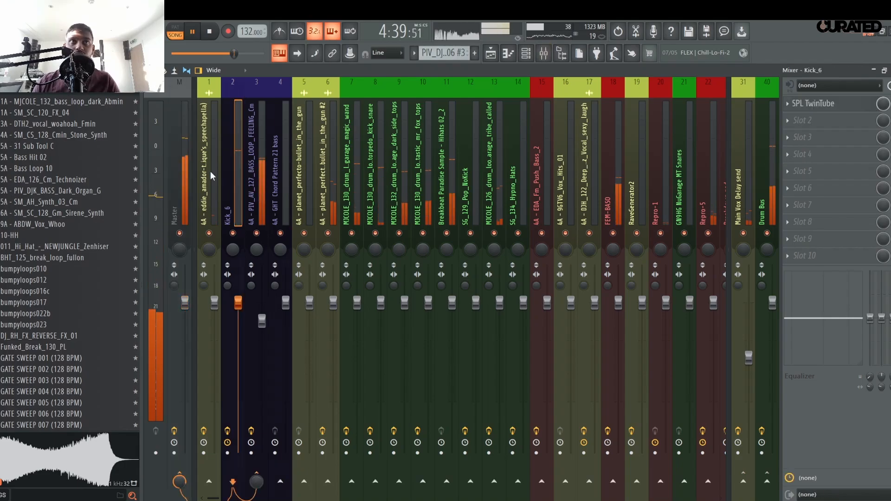
left_click(218, 215)
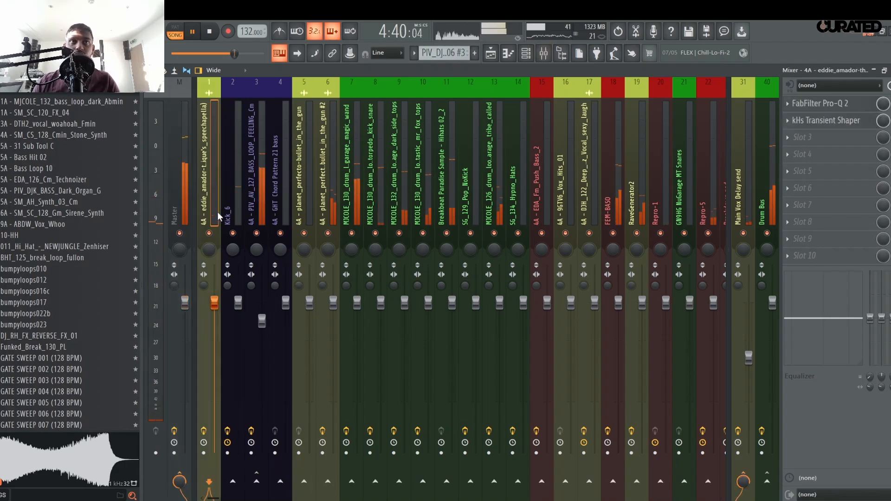
left_click(526, 54)
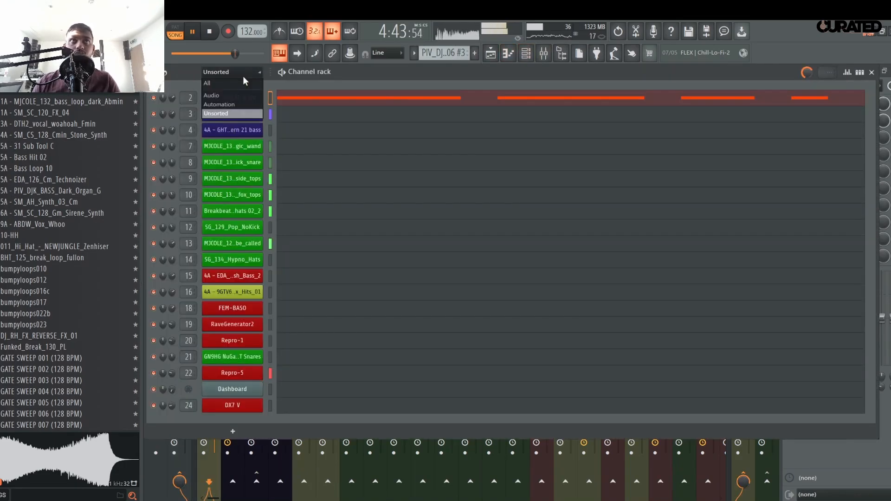
left_click(231, 86)
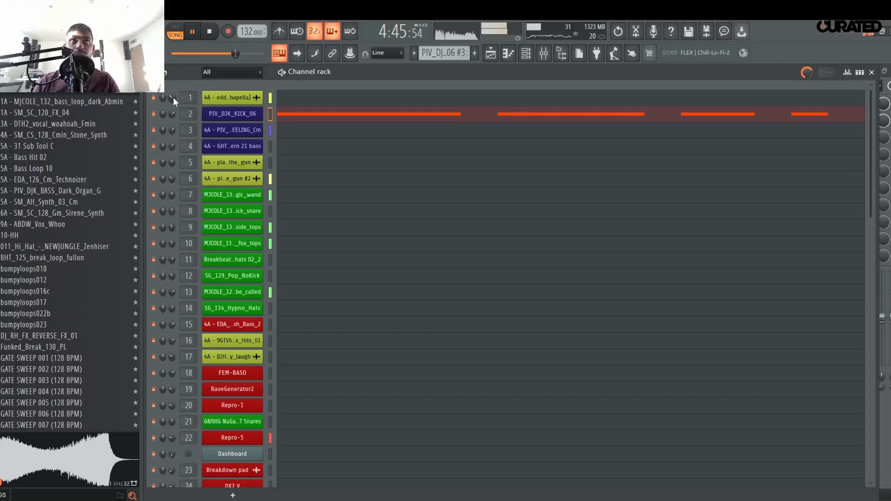
- Return to the playlist and delete the muted speechapella vocal clip near bar 164 on Track 1
left_click(493, 55)
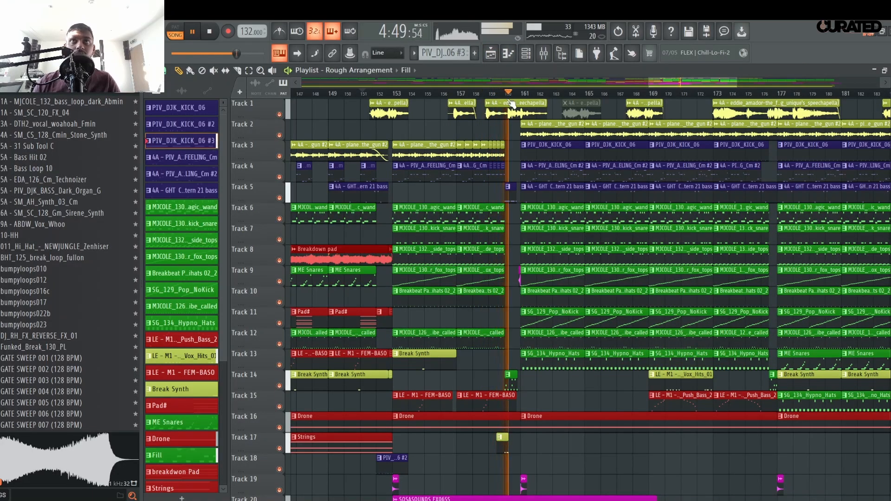
scroll(507, 98, "up", 5)
scroll(513, 102, "down", 5)
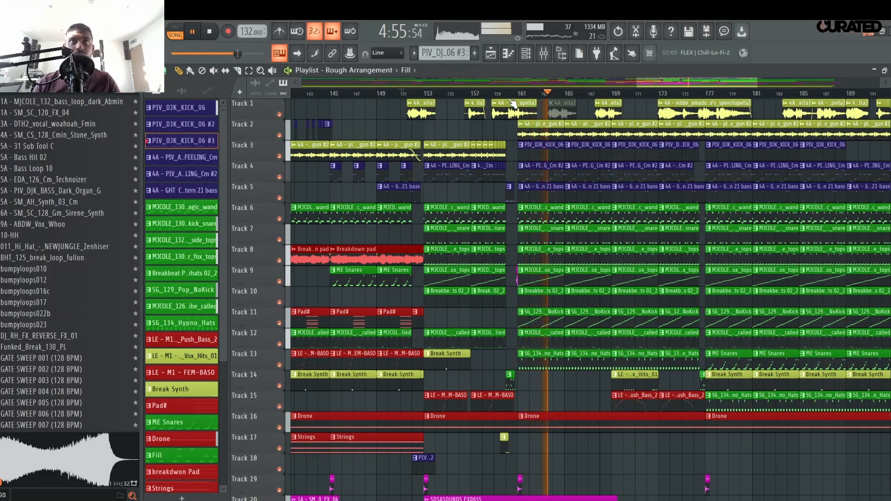
right_click(570, 110)
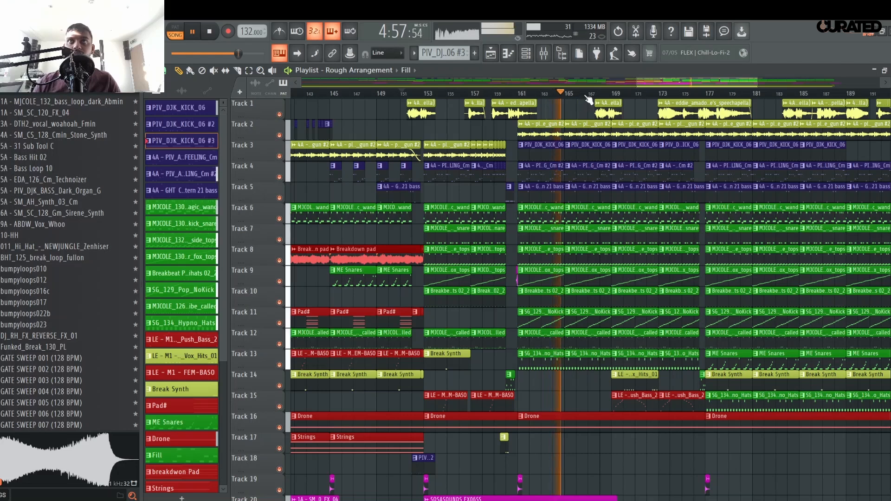
- Listen through the section after bar 161, reviewing the channel rack, the arrangement overview and the FX and automation tracks
scroll(589, 99, "down", 5)
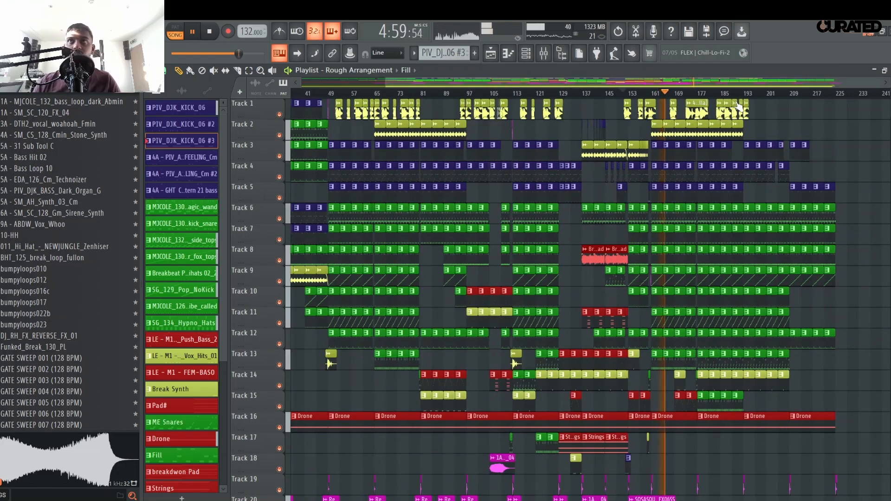
scroll(739, 98, "up", 5)
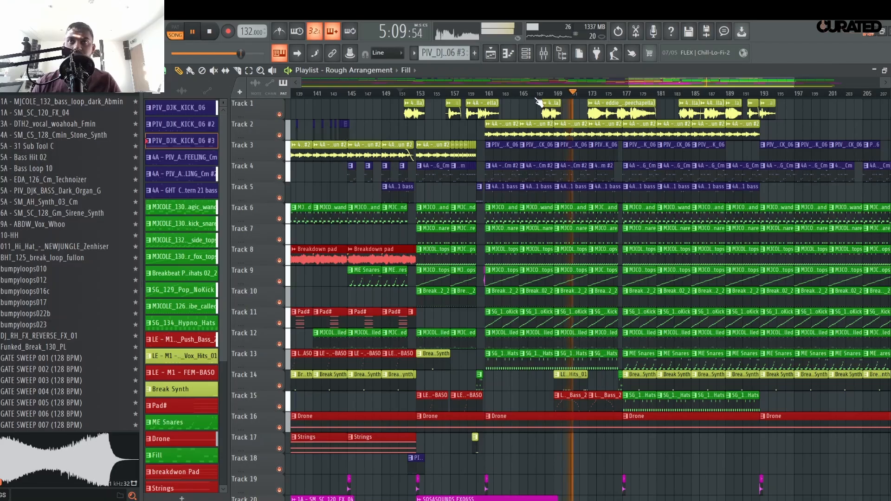
left_click(527, 54)
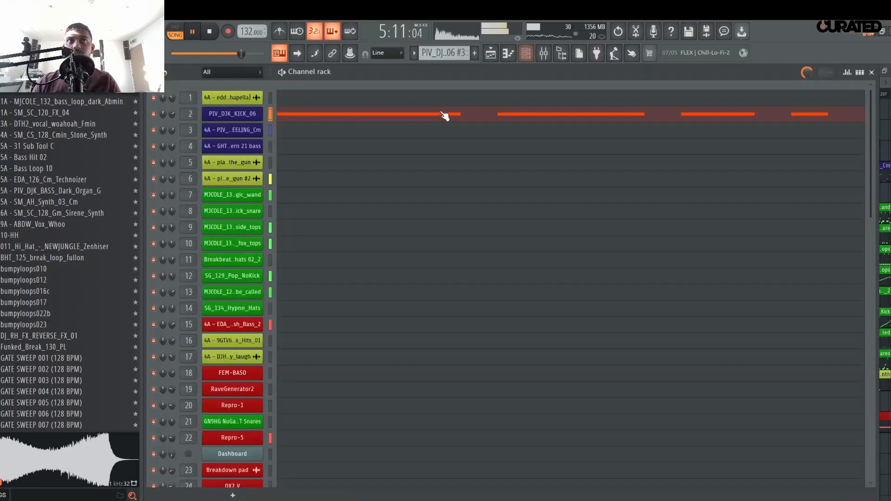
left_click(527, 55)
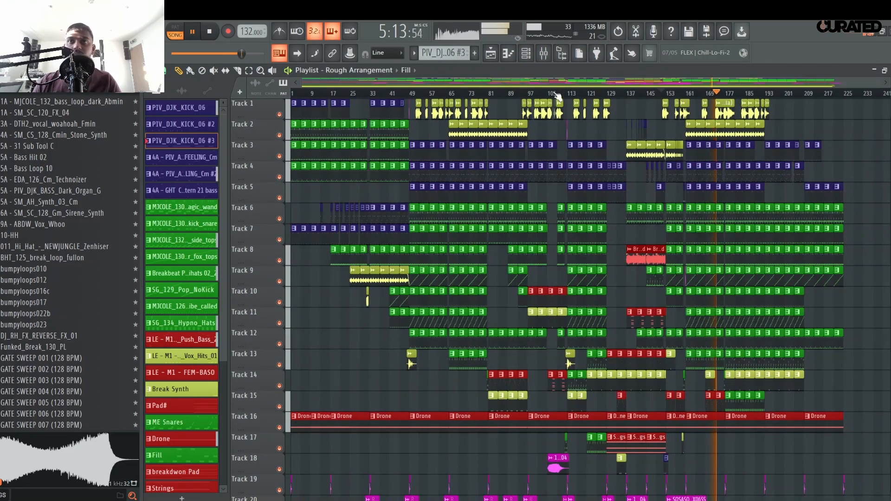
scroll(688, 274, "down", 5)
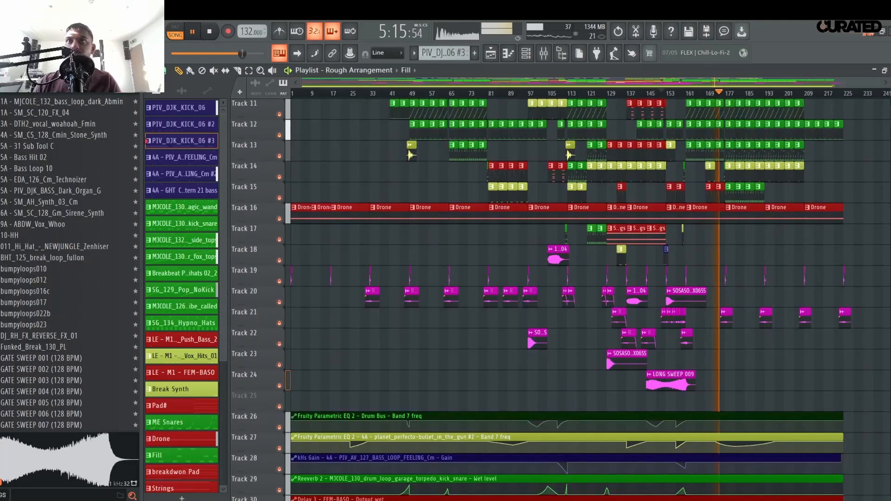
scroll(567, 154, "up", 3)
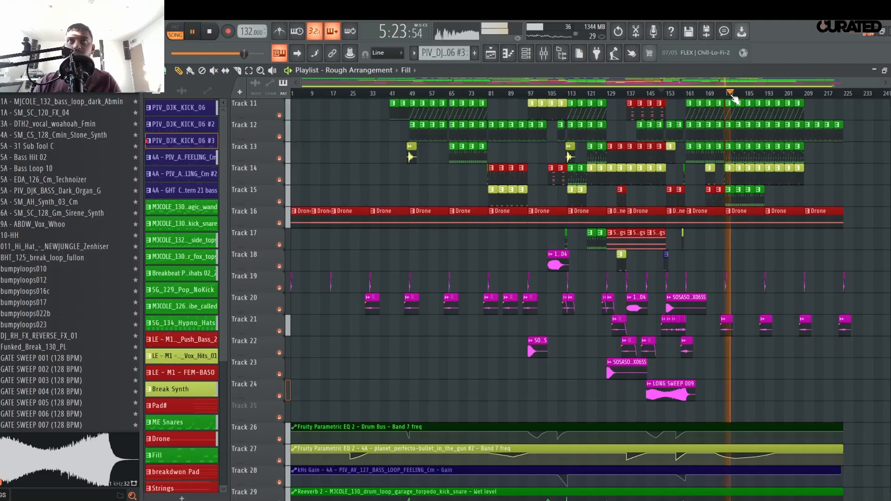
scroll(732, 260, "up", 5)
scroll(728, 283, "up", 4)
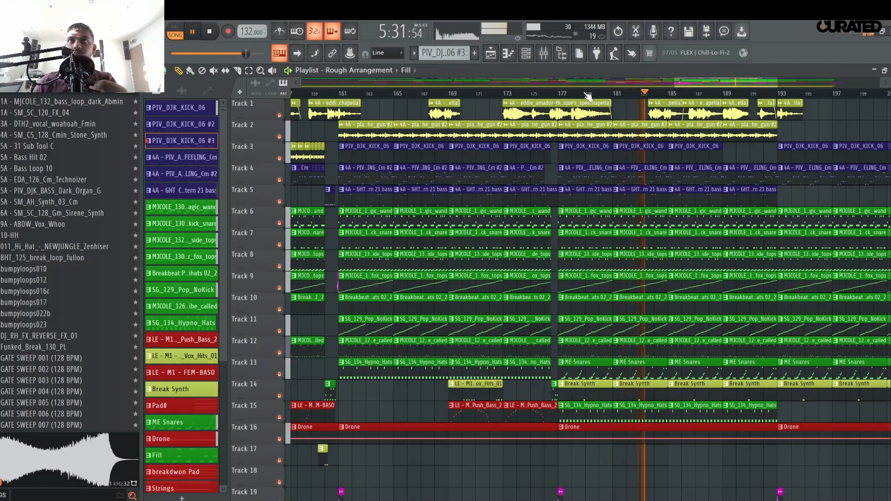
scroll(587, 96, "down", 2)
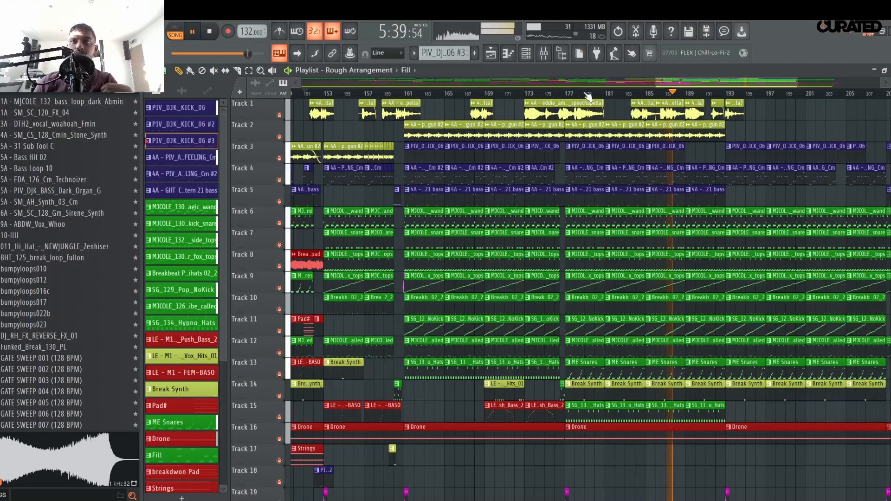
scroll(493, 330, "down", 4)
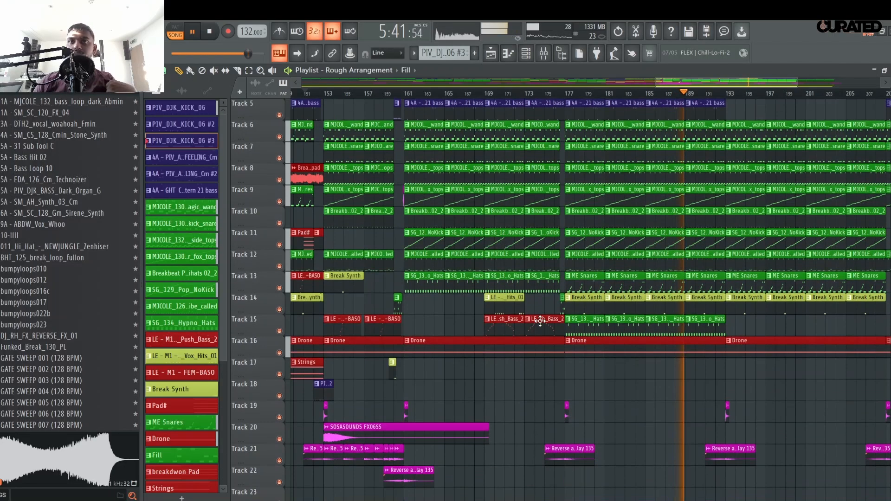
- Place two back-to-back LE - M1 - 4A - EDA_Fm_Push_Bass_2 pattern clips on Track 17, spanning bars 185 to 193
left_click(493, 330)
scroll(571, 389, "up", 4)
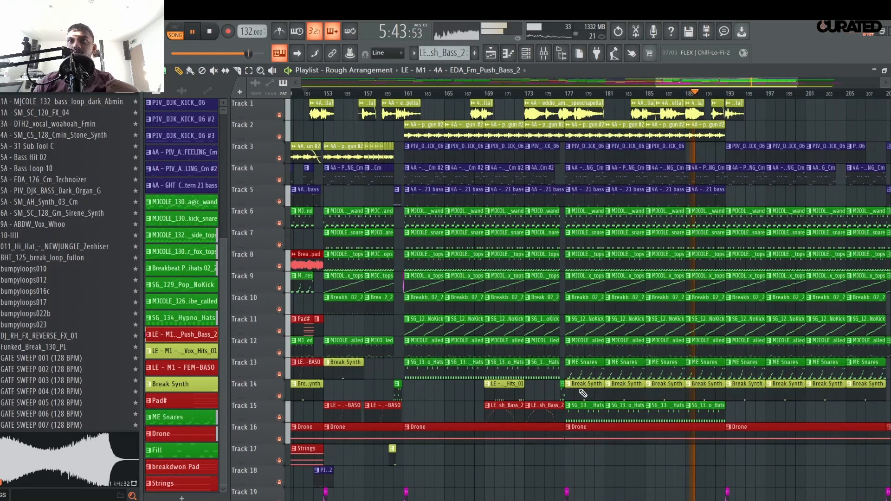
scroll(587, 410, "down", 1)
left_click(648, 433)
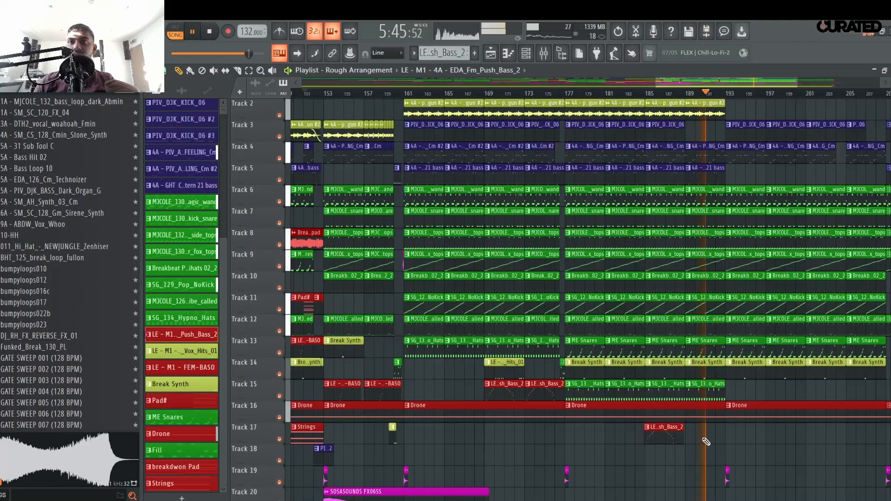
left_click(694, 433)
right_click(705, 434)
right_click(669, 435)
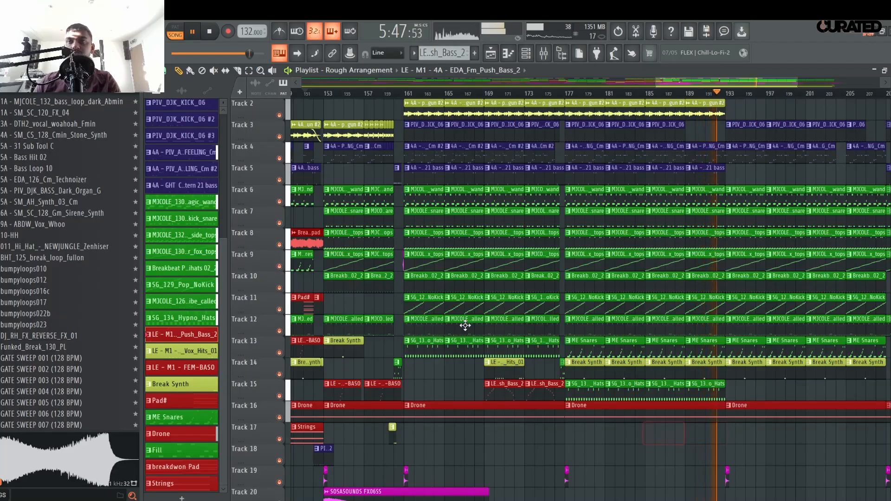
key("space")
left_click(163, 71)
left_click(156, 176)
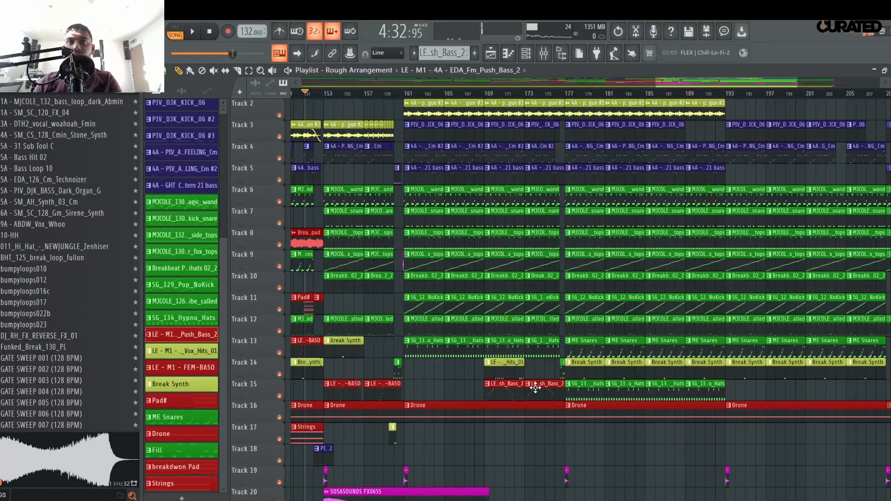
left_click(648, 431)
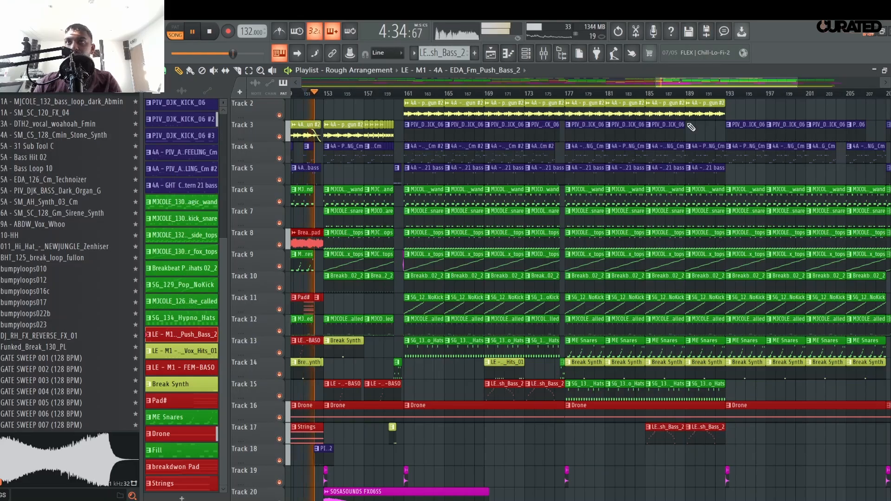
- Play from bar 185 and listen to the Push_Bass_2 clips on Track 17 against the other tracks
left_click(649, 94)
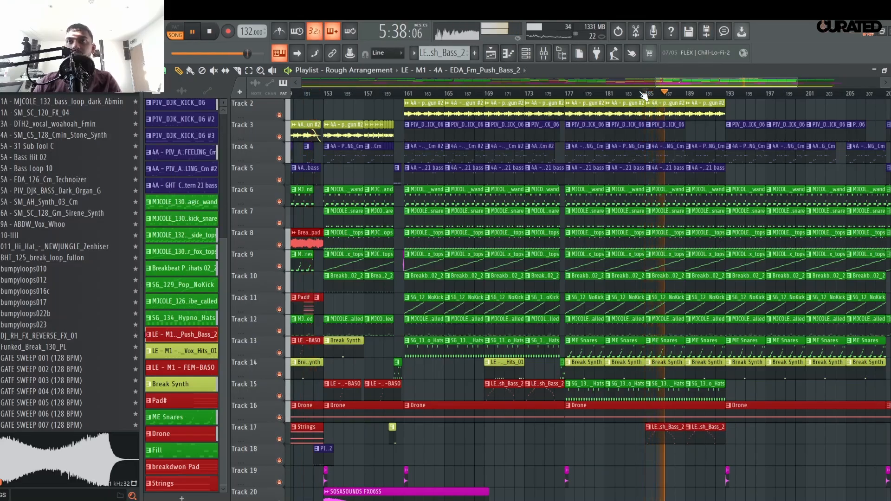
scroll(508, 284, "down", 4)
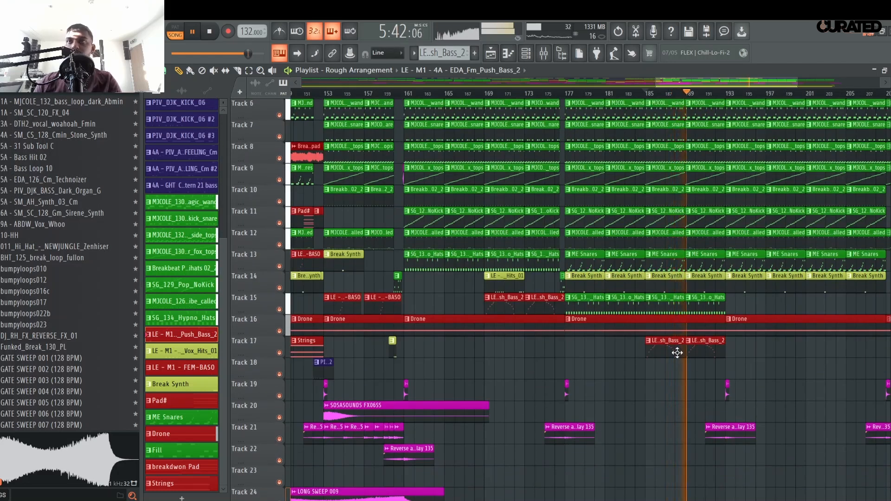
scroll(678, 343, "up", 5)
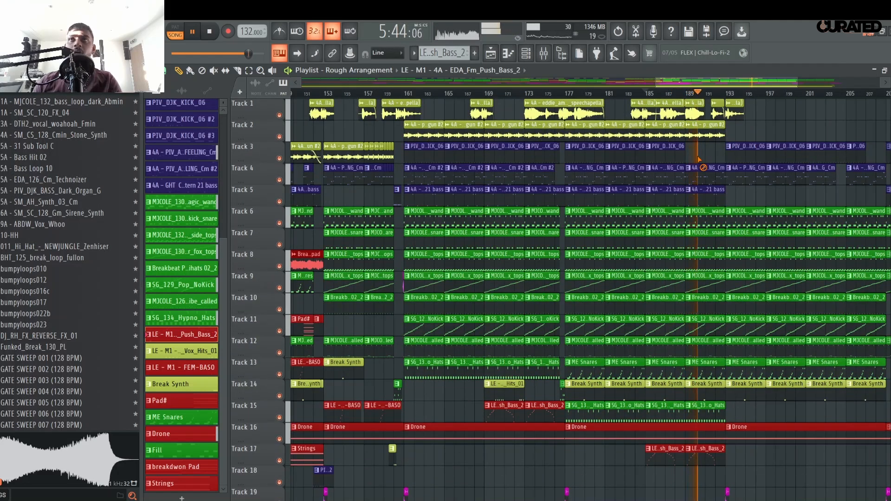
scroll(673, 282, "down", 5)
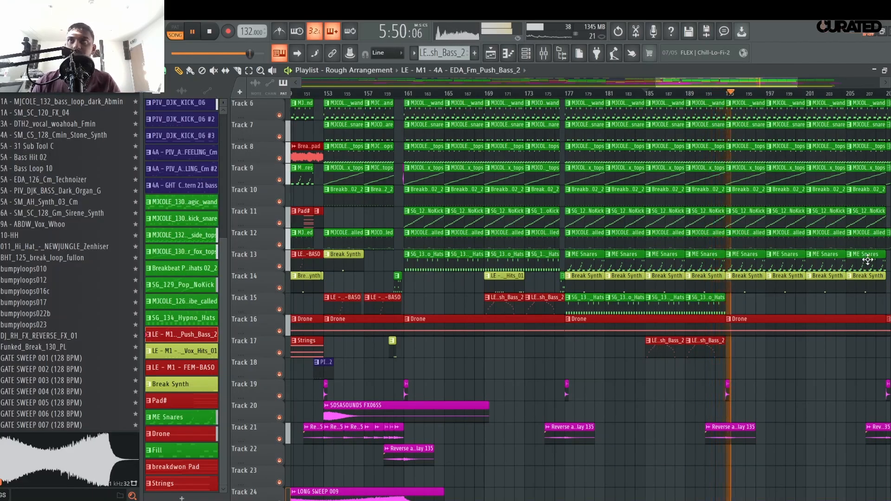
- Shorten the PIV_AV_127_BASS_LOOP_FEELING_Cm clip starting at bar 189 on Track 4 to end about bar 192, and replay the transition into bar 193
scroll(868, 259, "up", 5)
scroll(751, 99, "up", 6)
left_click(616, 98)
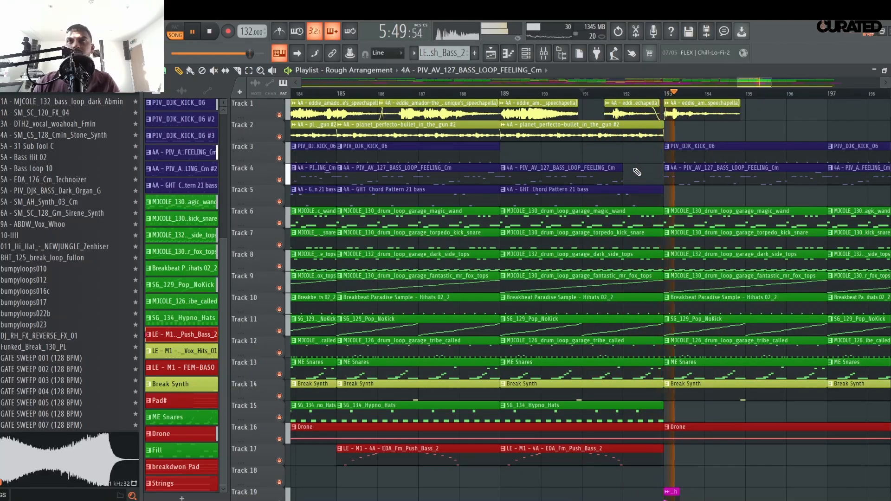
- Collapse the sample browser back to its main folder list, select the A//TELEGRAM PACKS folder and stop playback
scroll(615, 98, "down", 3)
scroll(615, 99, "down", 10)
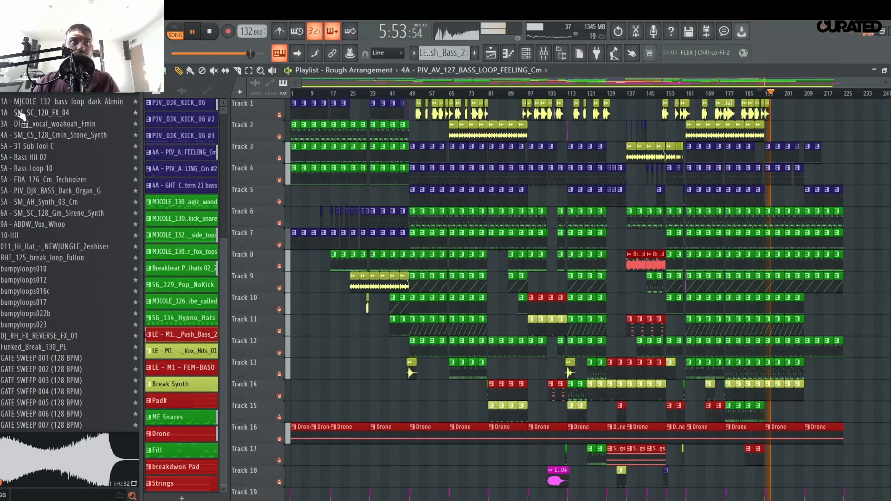
left_click(2, 89)
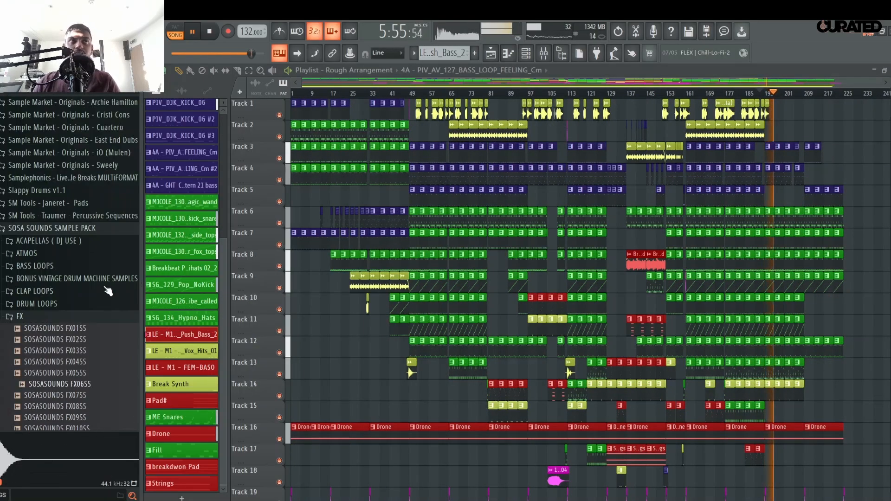
scroll(108, 291, "up", 8)
left_click(73, 222)
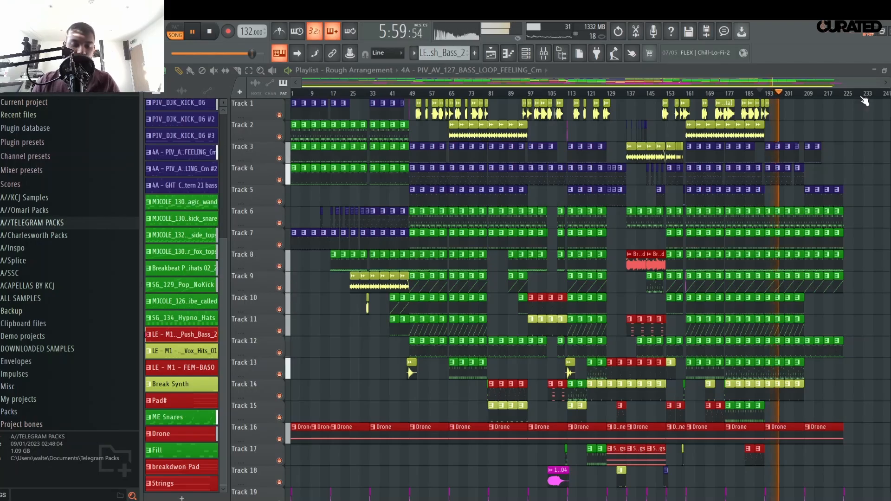
key("space")
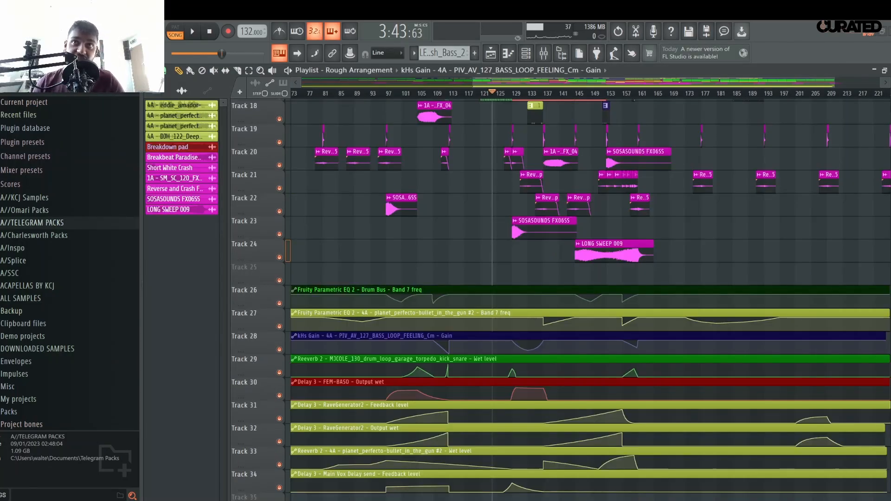
- Examine the breakdown around bars 121 to 153, comparing its pattern clips, reverse and sweep FX clips and automation curves
scroll(545, 97, "up", 5)
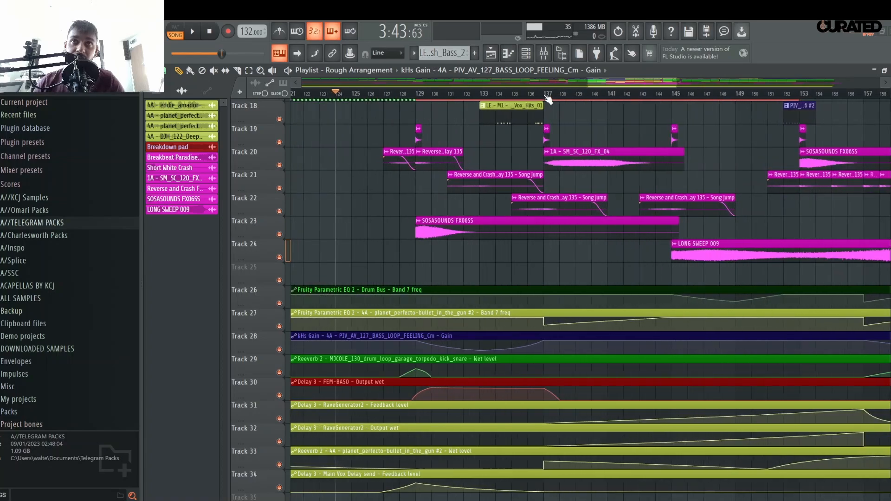
scroll(507, 224, "up", 4)
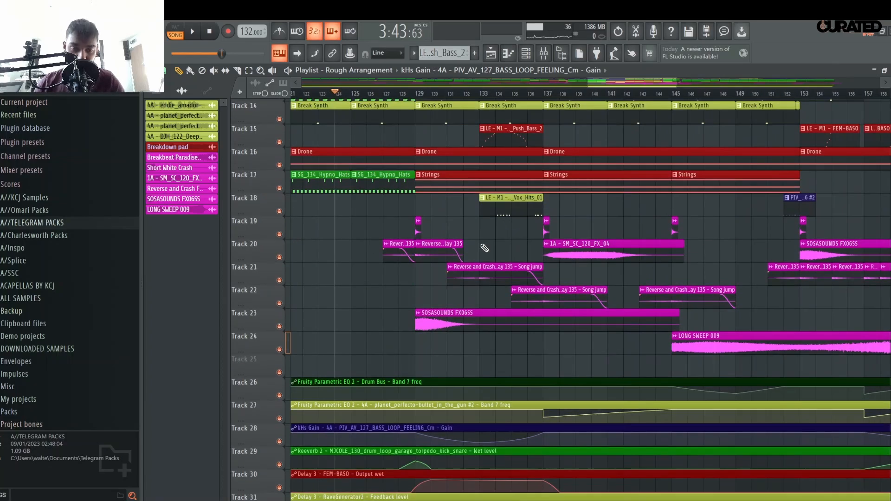
scroll(485, 248, "up", 3)
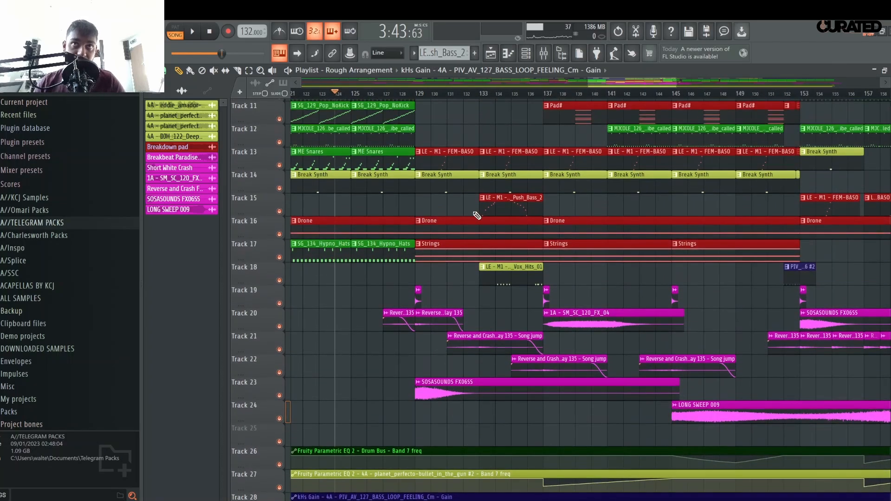
scroll(465, 87, "up", 1)
scroll(503, 309, "down", 6)
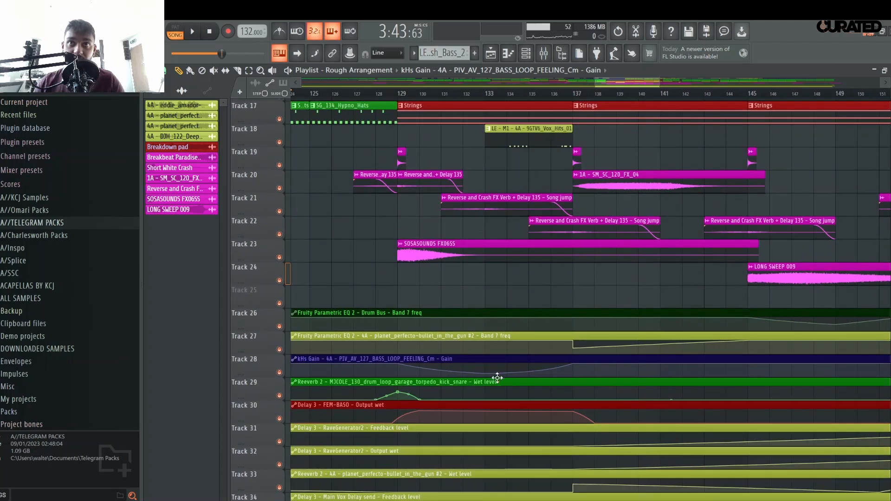
scroll(442, 283, "up", 14)
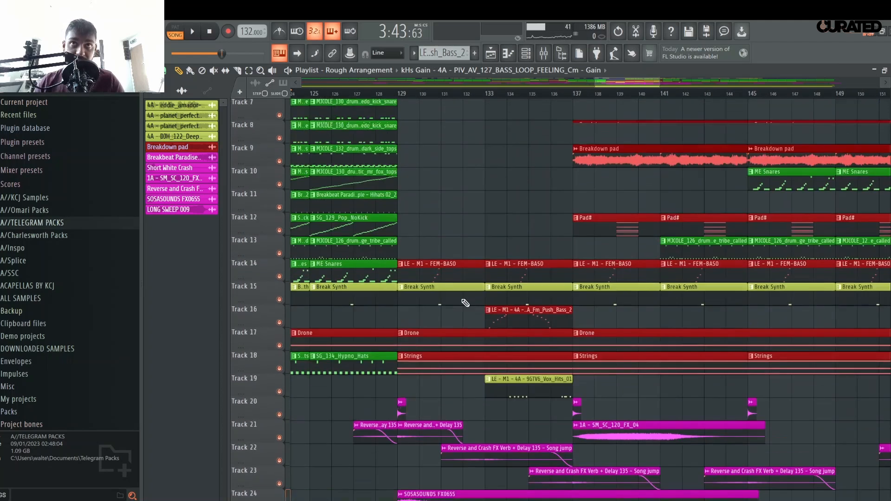
scroll(441, 300, "up", 2)
scroll(492, 274, "down", 7)
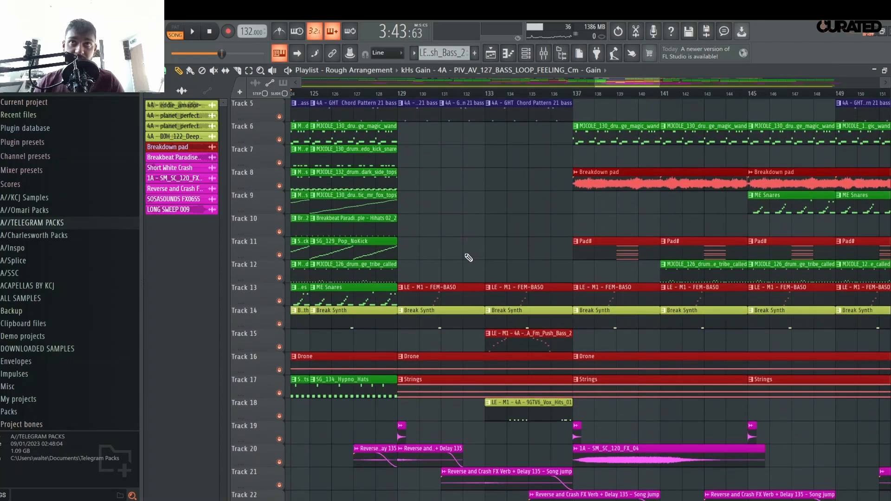
scroll(470, 254, "down", 11)
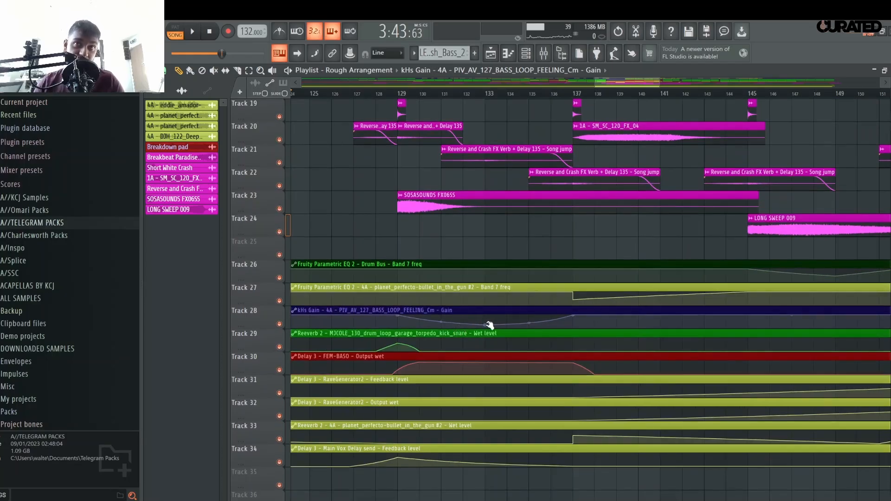
- Play the arrangement from bar 129 and listen through the breakdown and build-up towards bar 161
left_click(399, 94)
key("space")
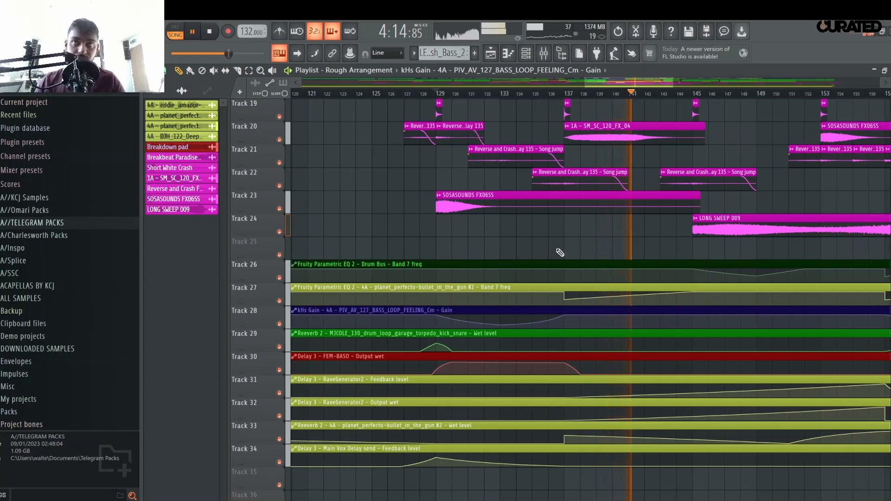
scroll(557, 246, "up", 6)
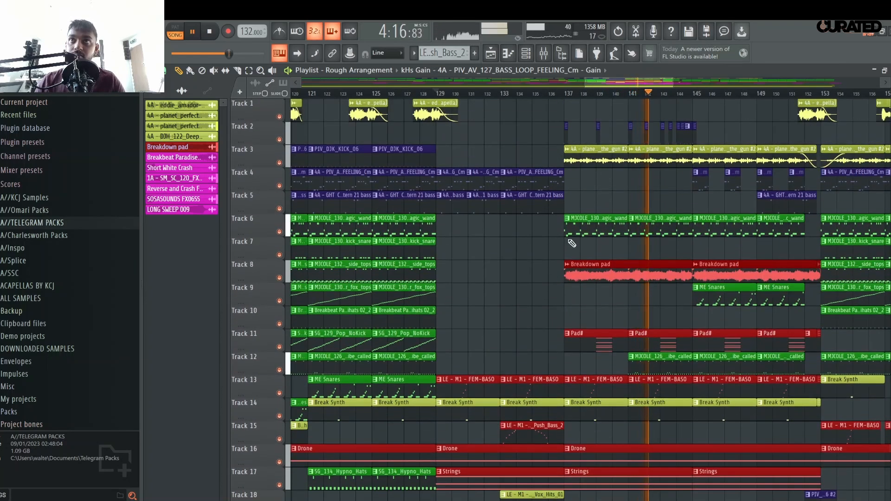
scroll(642, 97, "down", 5)
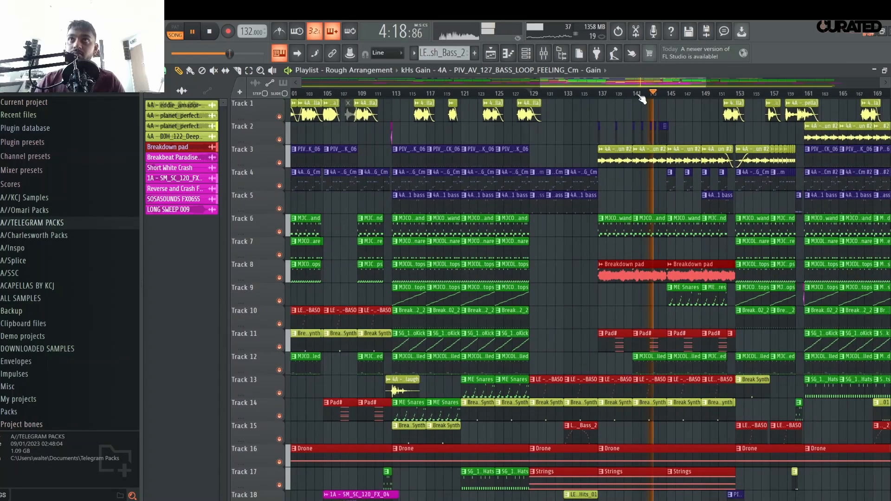
scroll(673, 97, "up", 5)
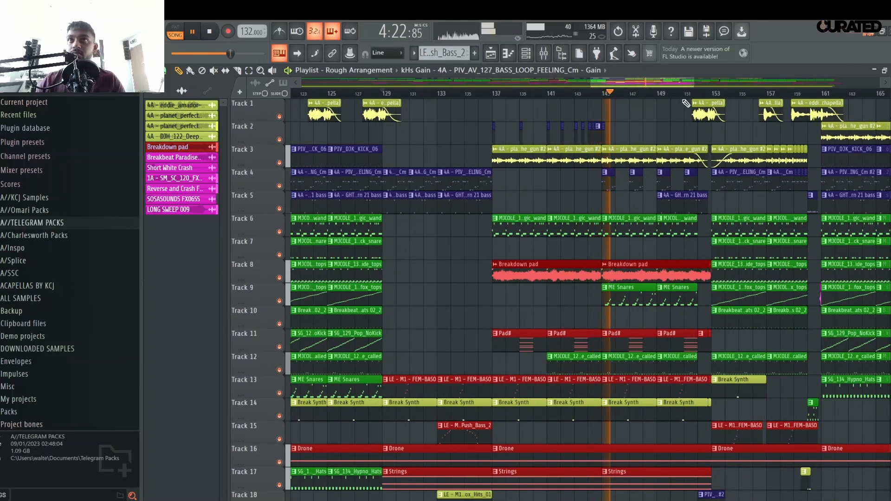
scroll(733, 101, "up", 2)
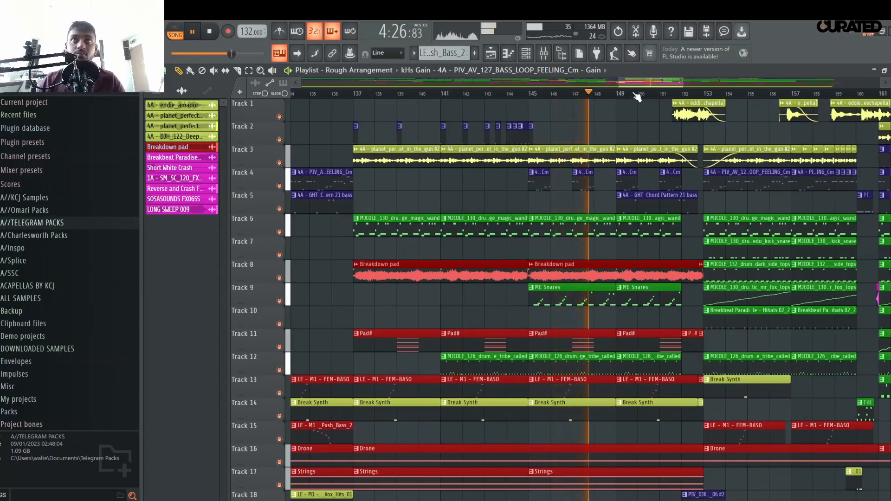
scroll(673, 93, "down", 3)
scroll(696, 86, "up", 3)
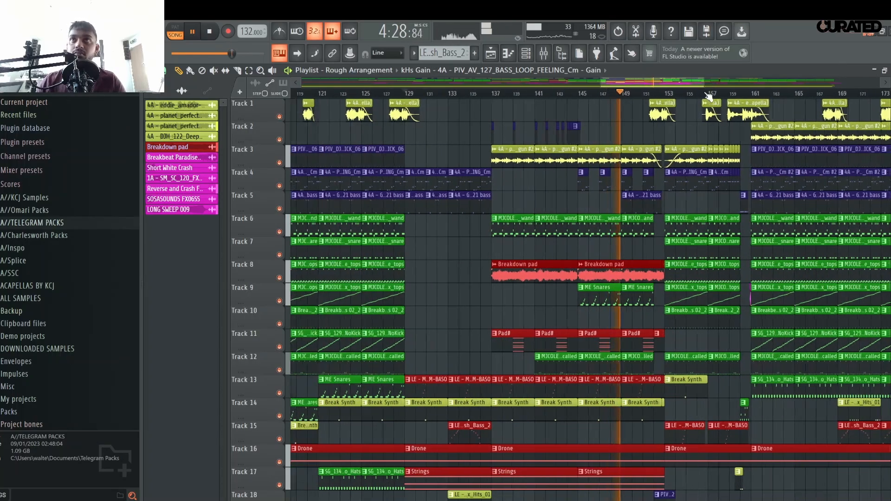
left_click_drag(667, 82, 677, 83)
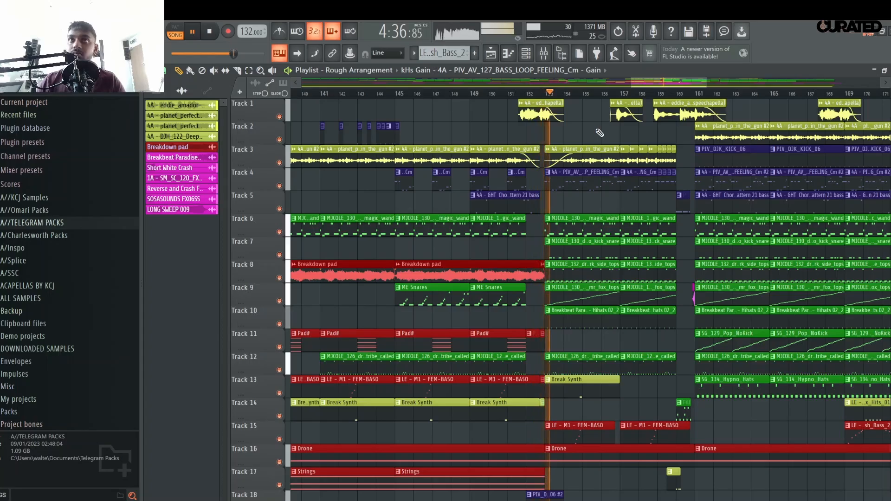
left_click_drag(658, 81, 684, 75)
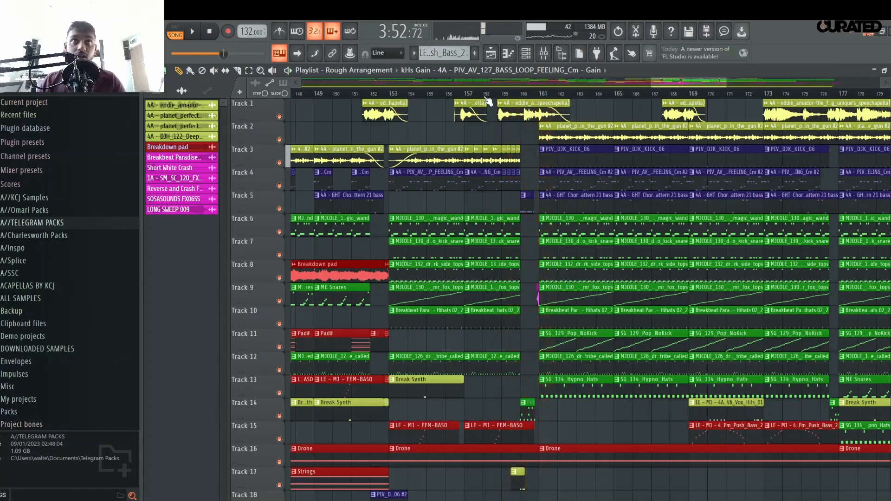
- Trim the start of the speechapella vocal clip leading into bar 161 on Track 1 by about one bar, and play back the transition
key("space")
scroll(511, 104, "up", 4)
left_click_drag(513, 103, 556, 103)
key("space")
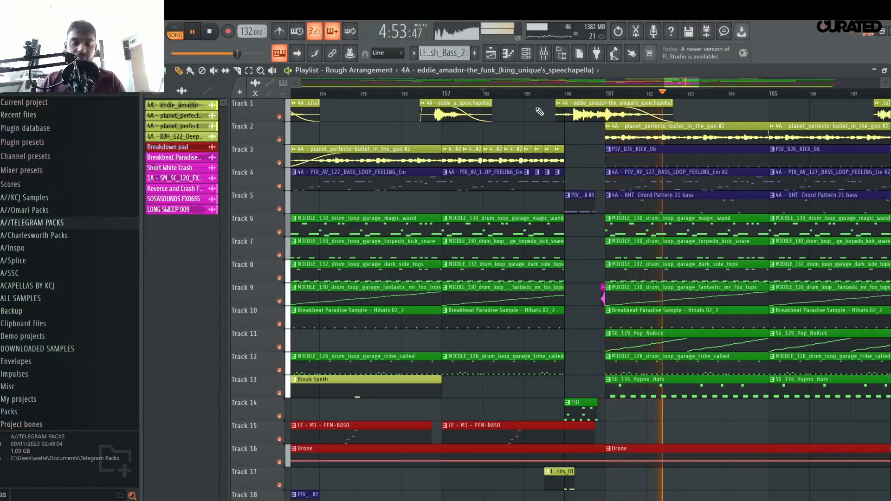
key("space")
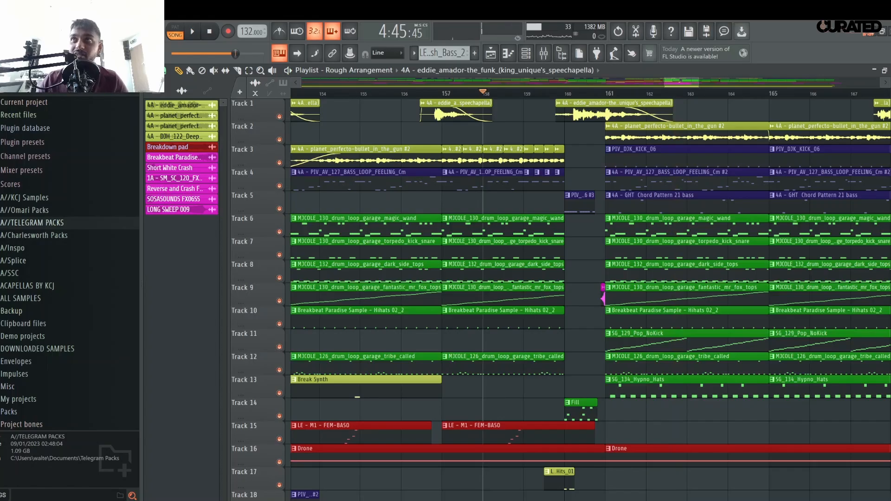
- Show the whole arrangement in the playlist, with all clip tracks and automation tracks in one overview
scroll(589, 297, "down", 1)
scroll(718, 96, "down", 3)
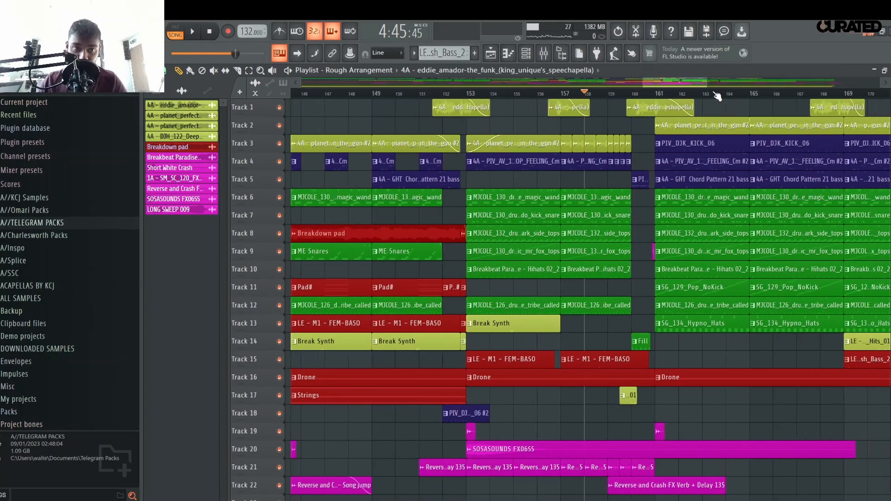
scroll(717, 96, "down", 8)
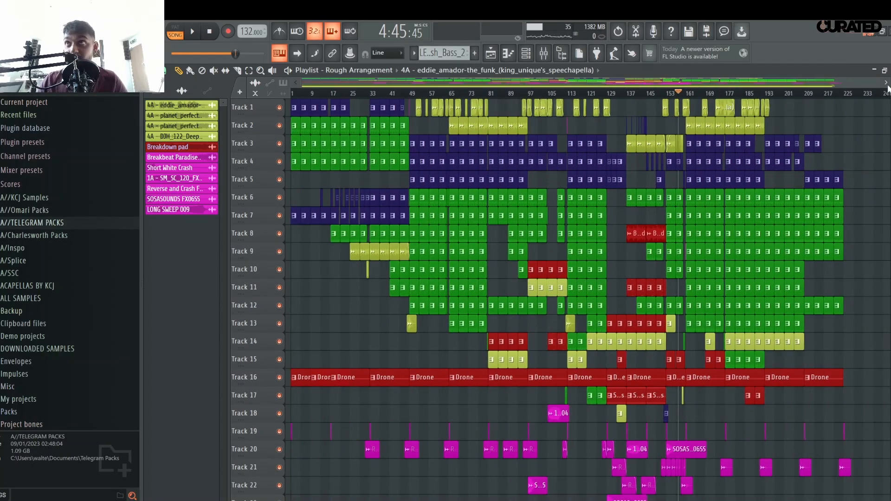
scroll(887, 90, "down", 2)
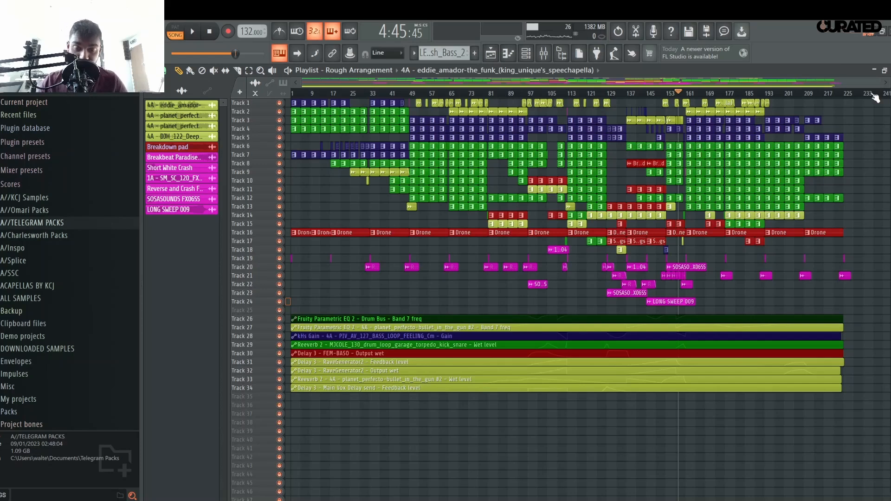